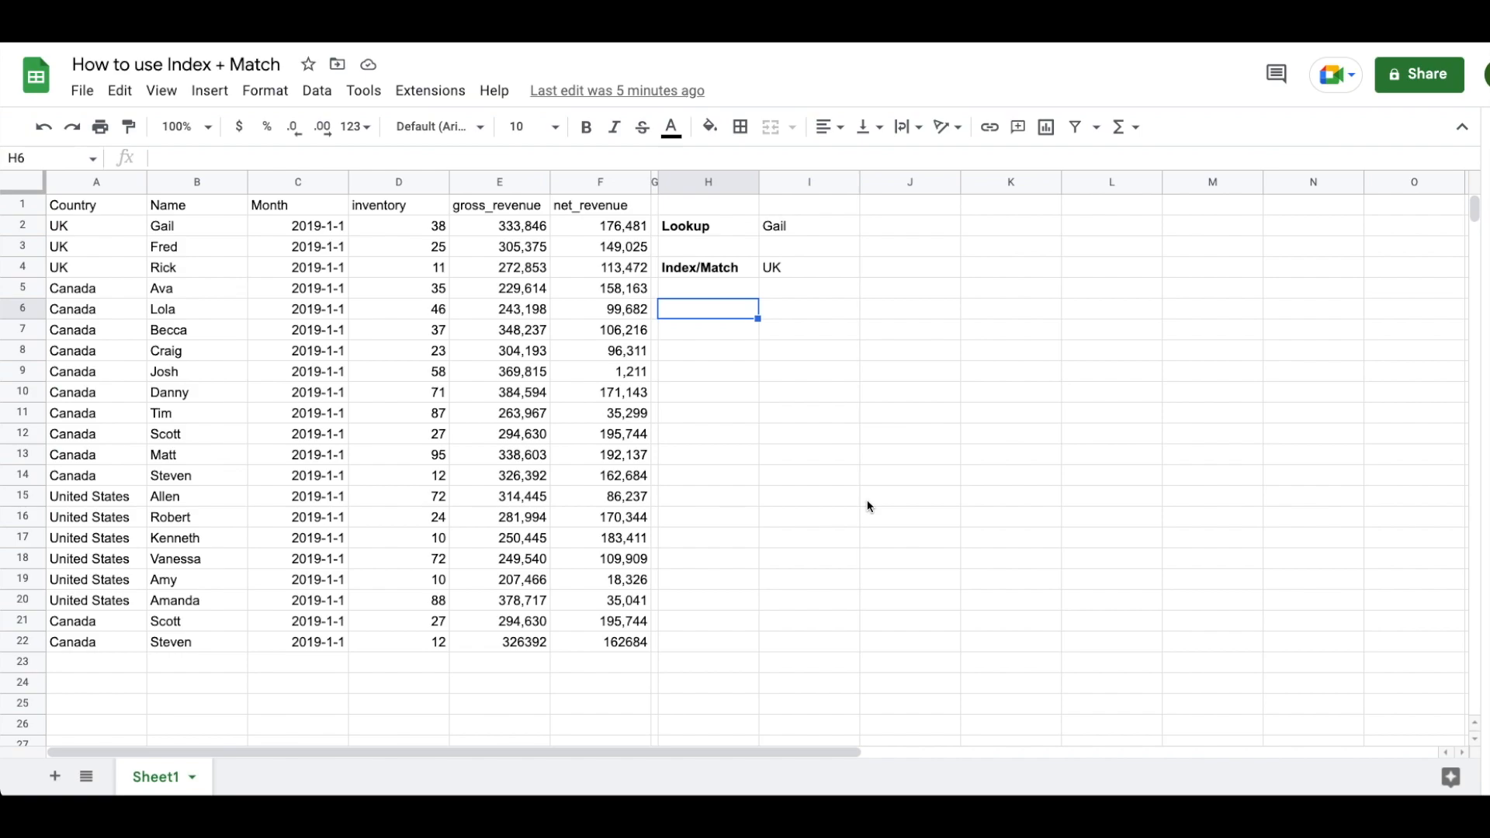
Inspect the lookup value in I2 and the existing INDEX/MATCH formula in I4
click(808, 236)
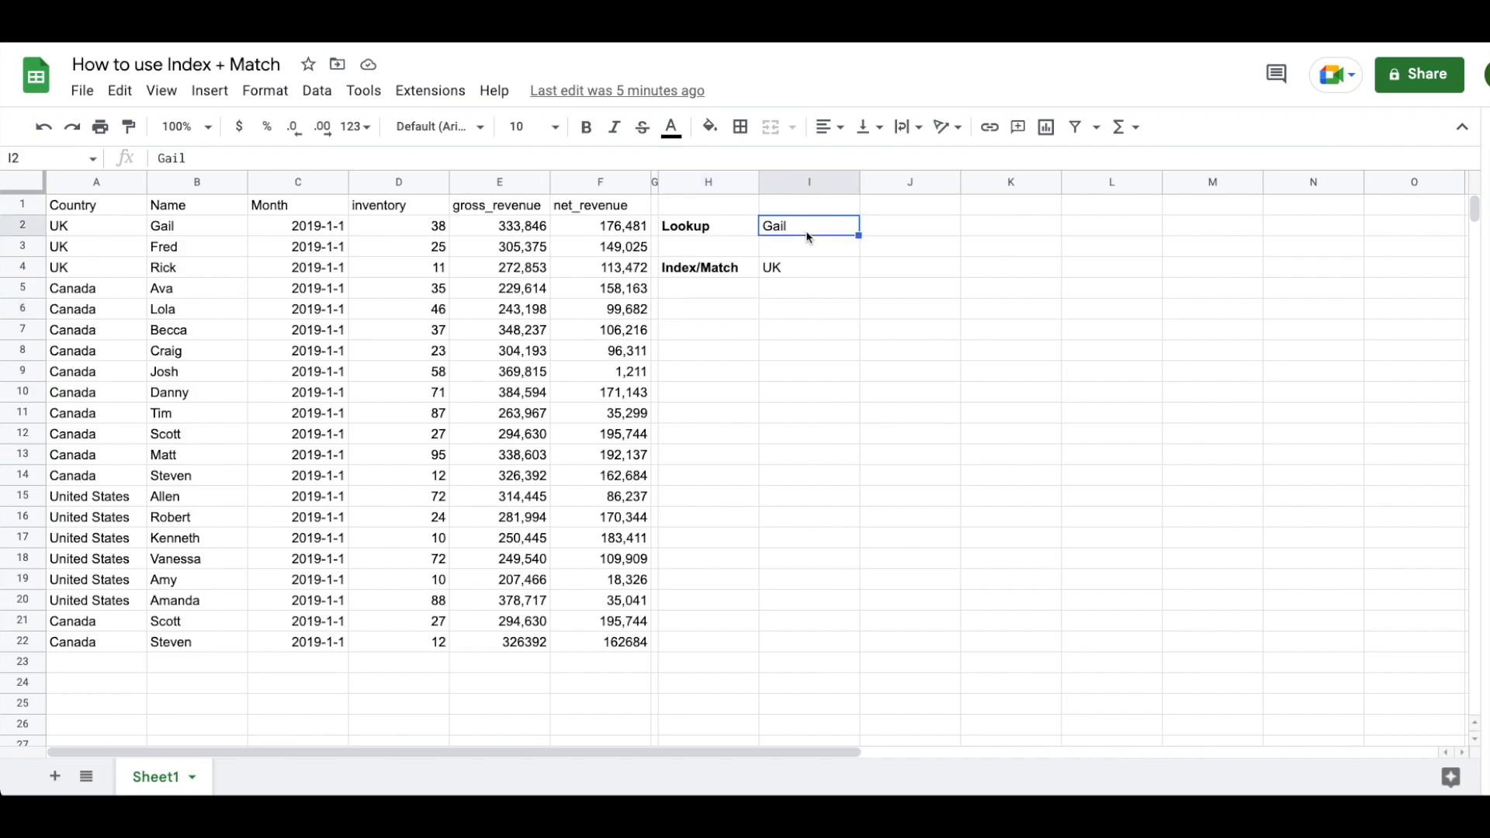
click(786, 275)
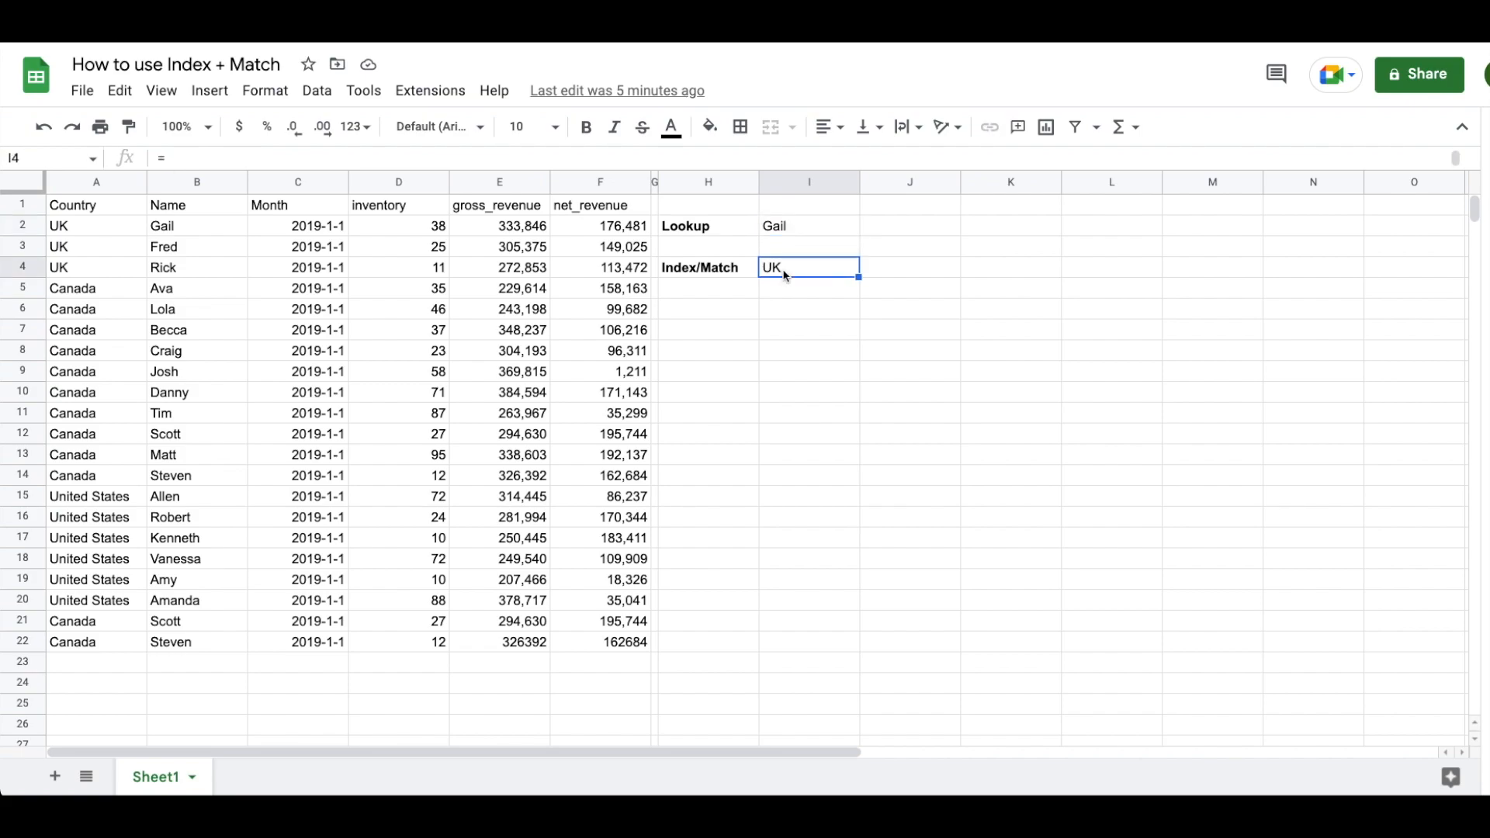
double_click(785, 275)
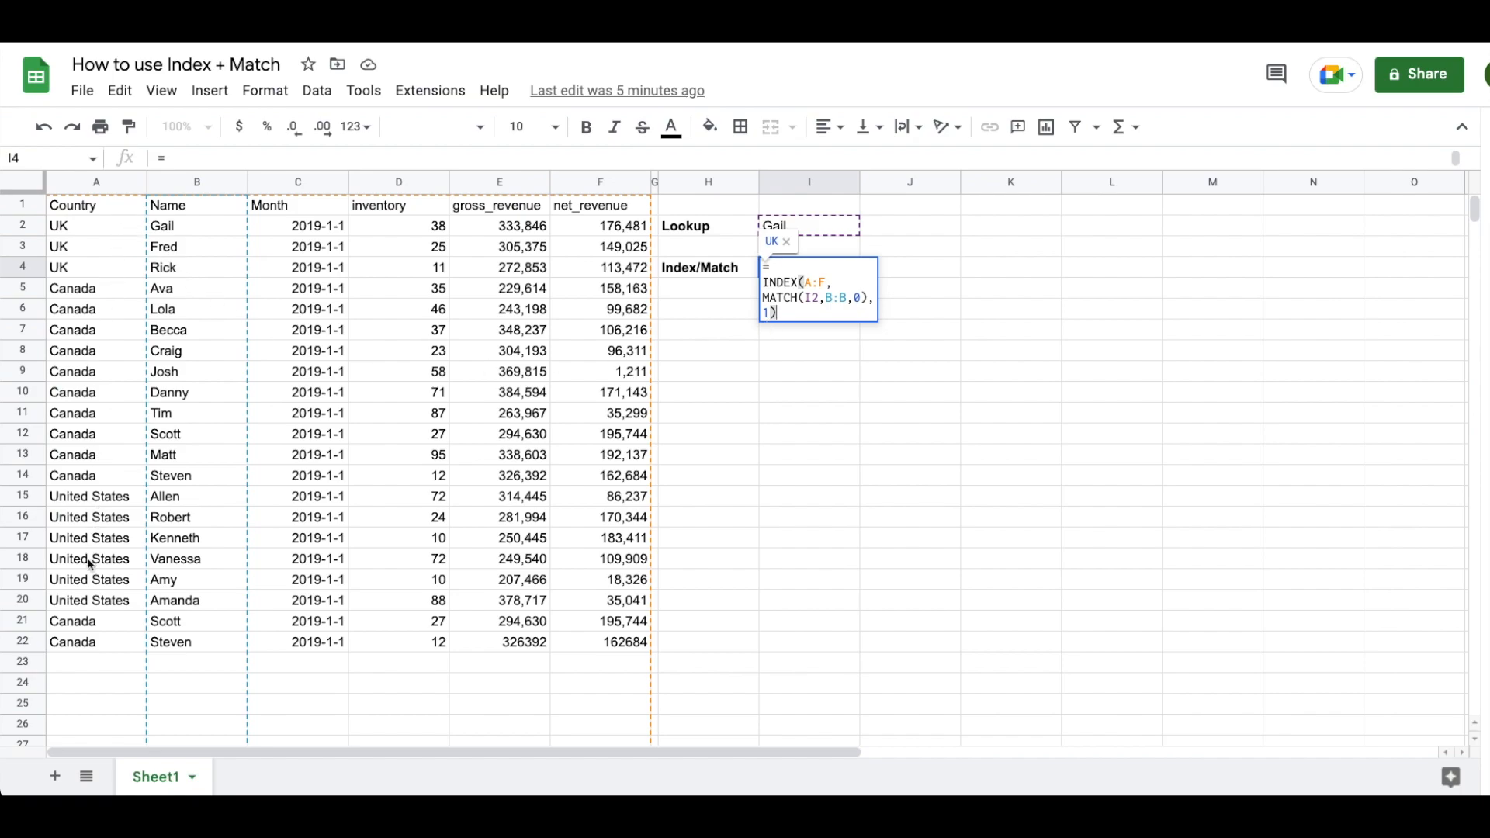
key(Return)
Label cell H5 "Inventory", directly below the Index/Match label
key(Down)
key(Down)
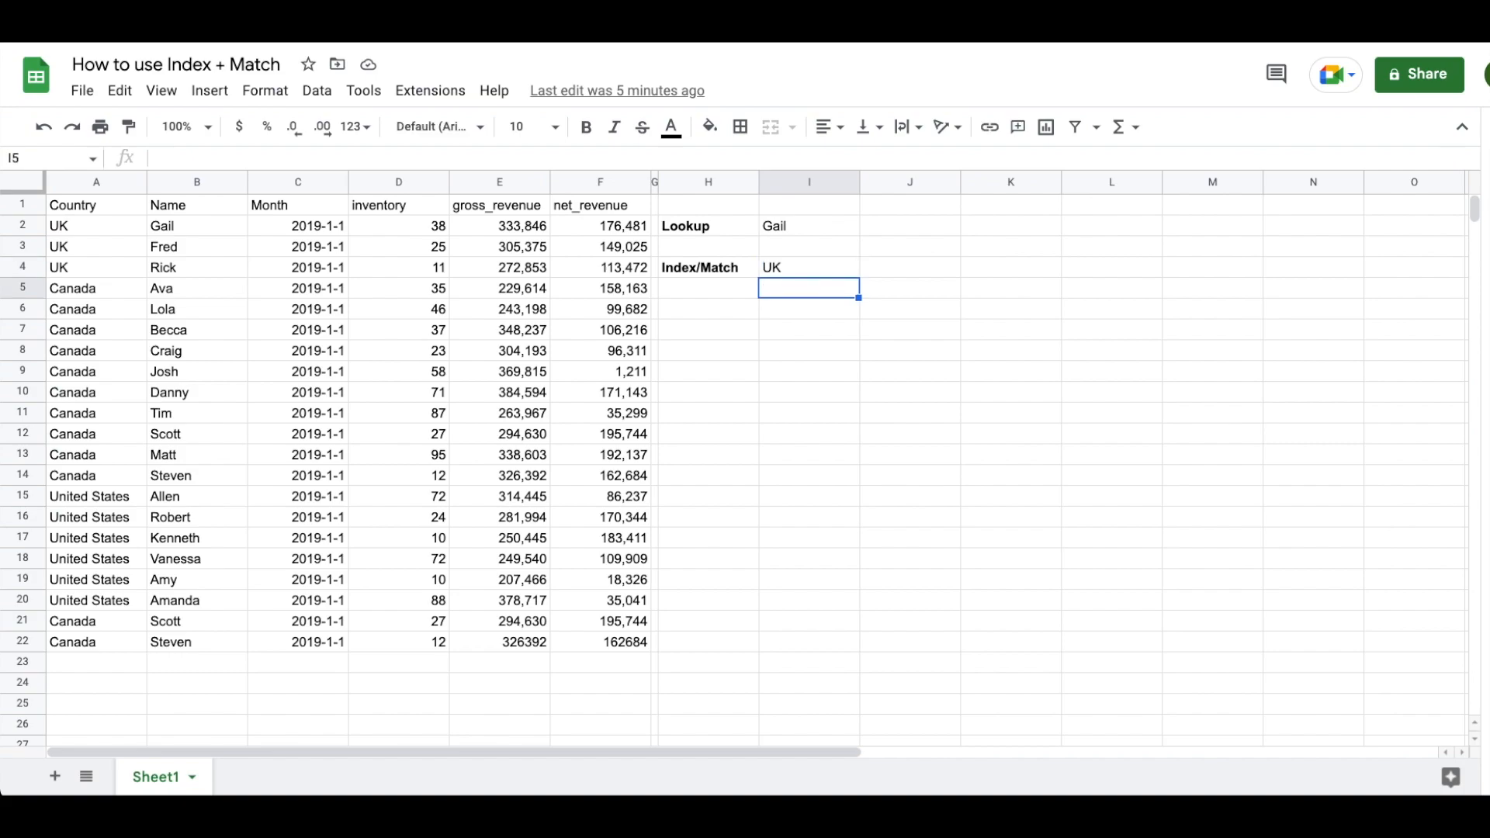
key(Left)
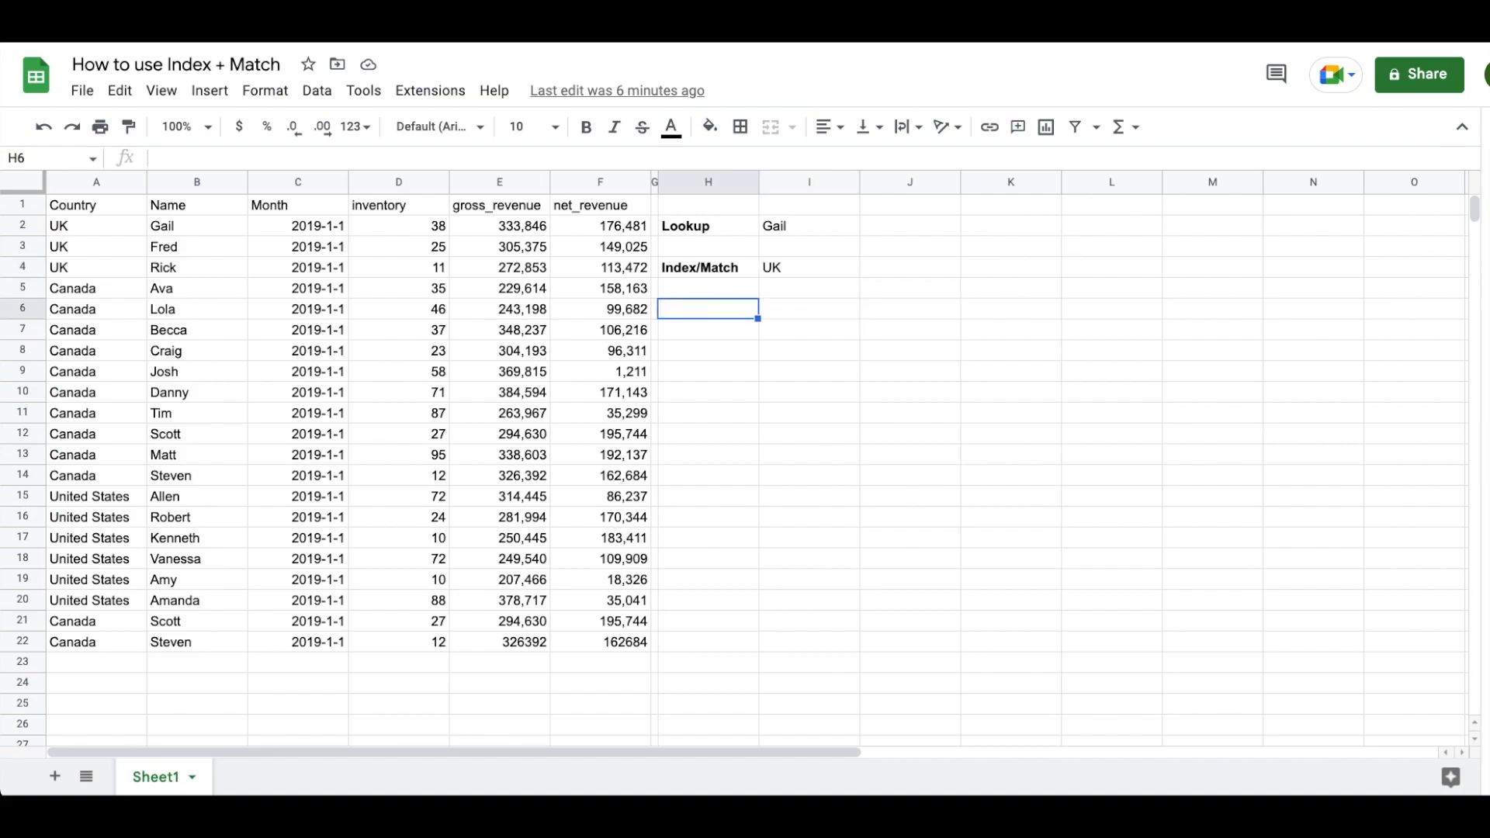
key(Up)
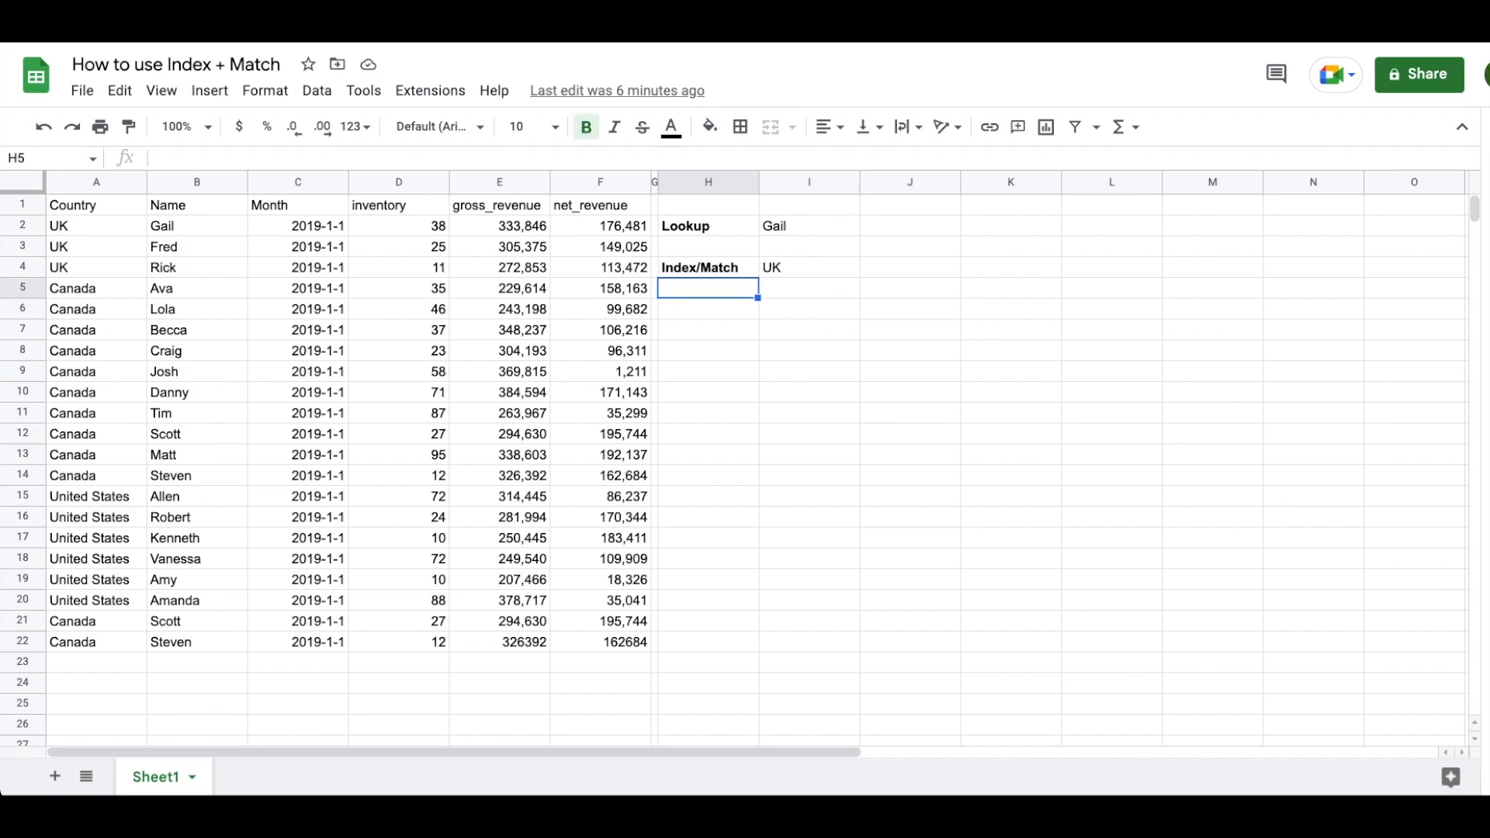
text(Inventory)
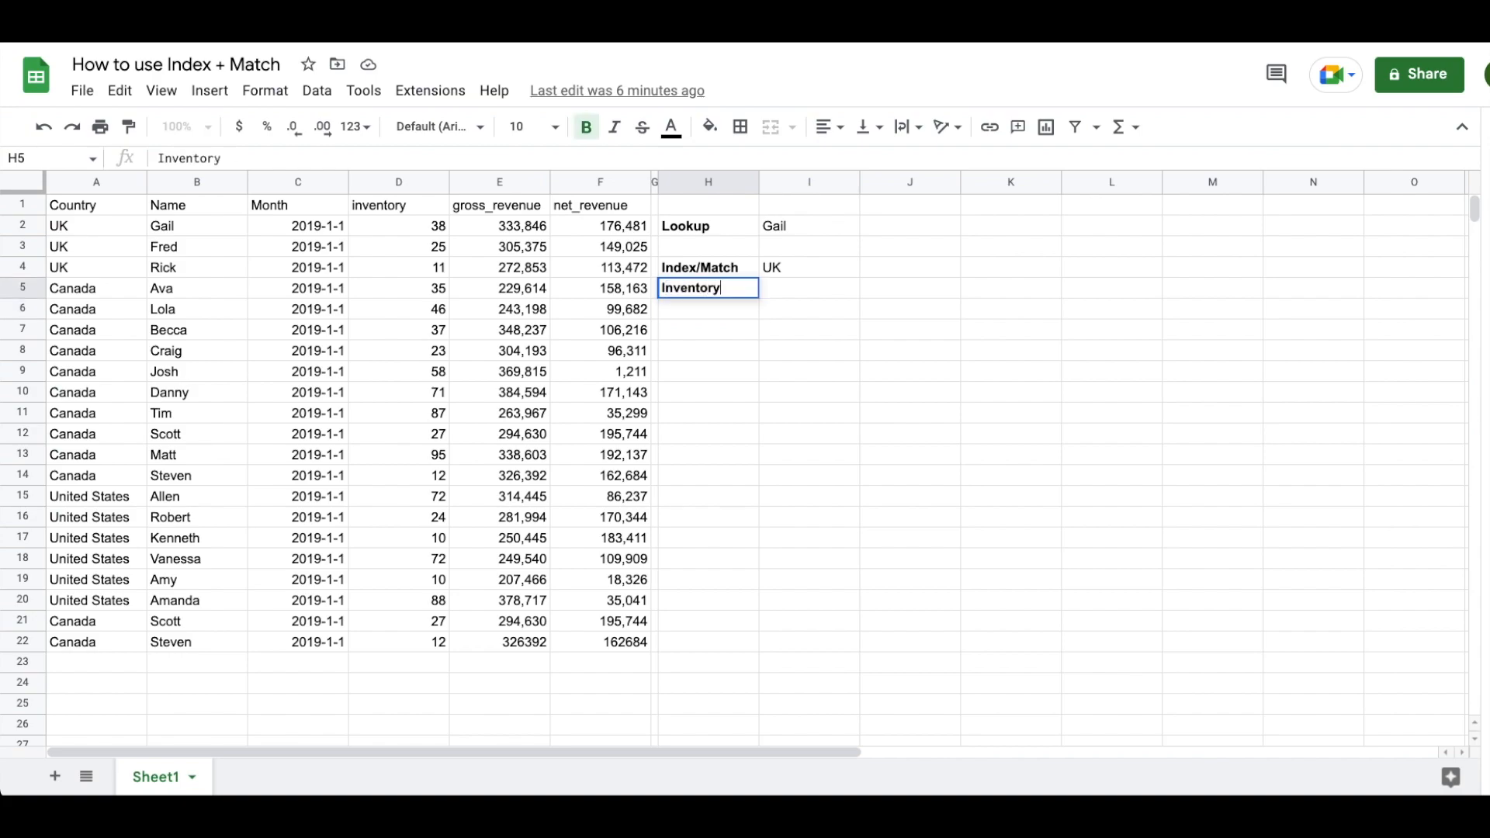
key(Return)
Begin an INDEX formula in I5 with columns A:F as its reference range
key(Up)
key(Right)
text(=INDEX()
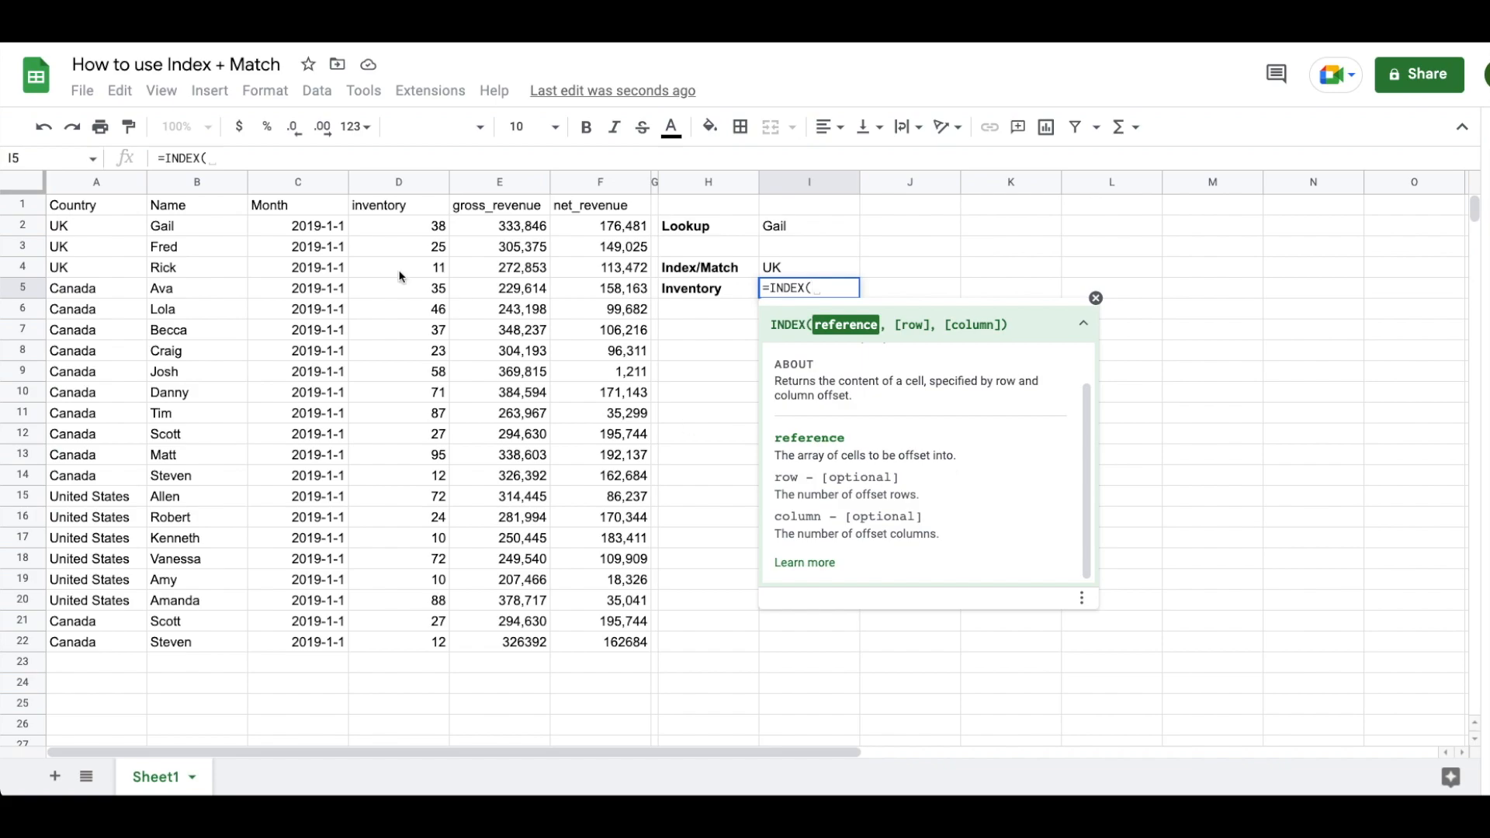
click(107, 184)
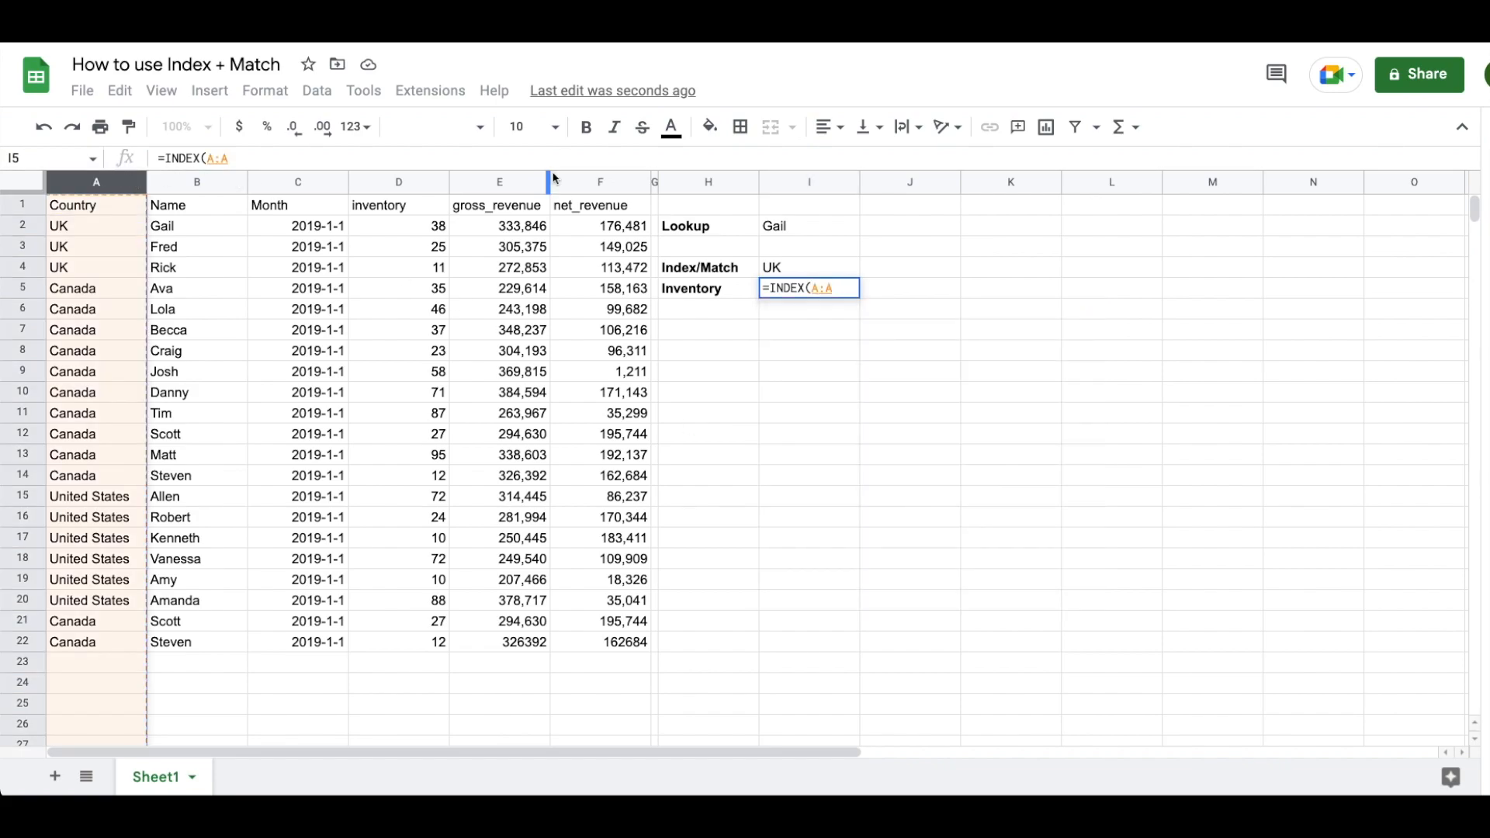
shift+click(593, 184)
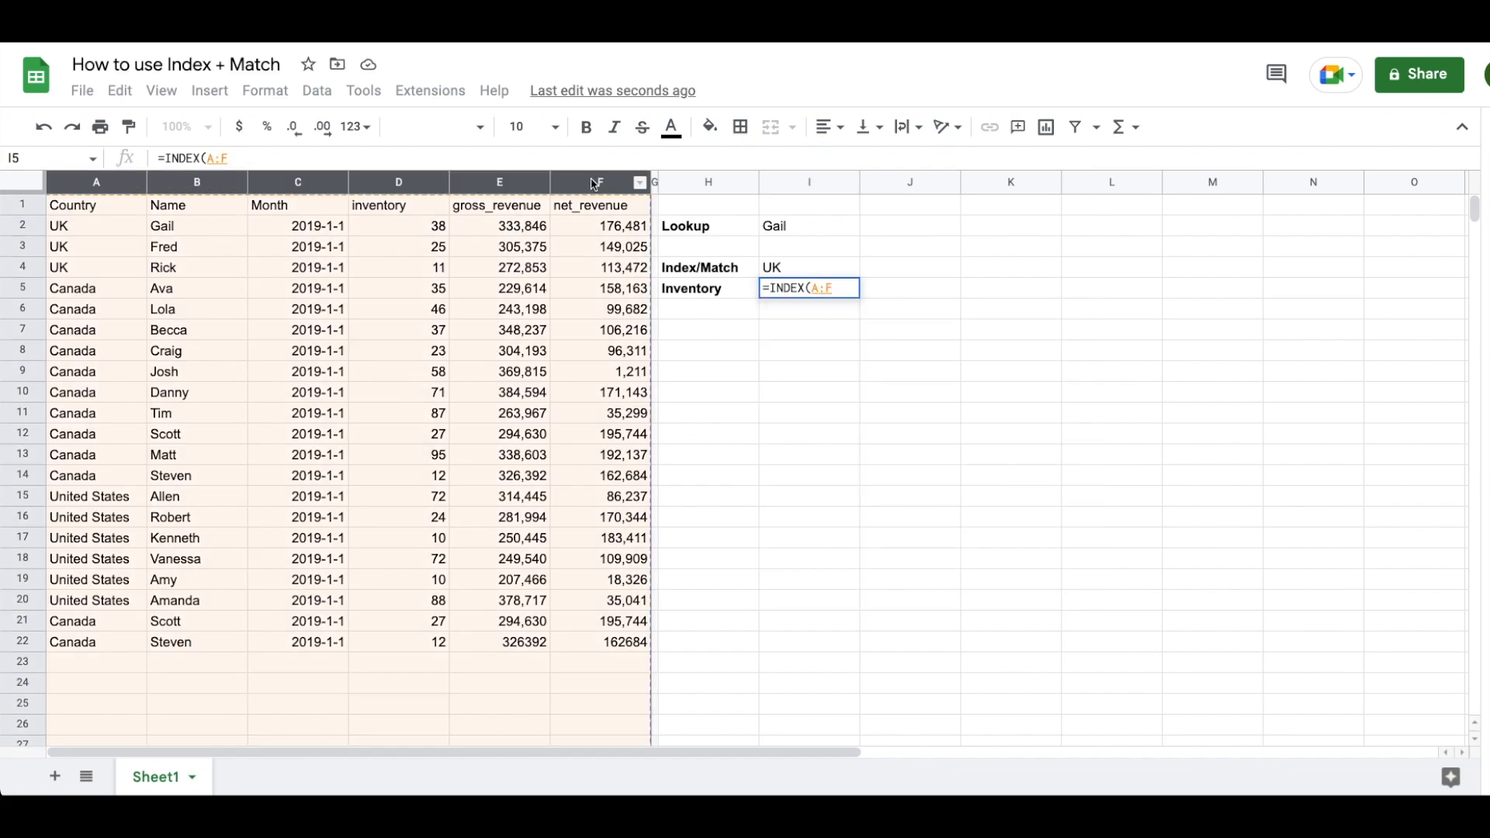
text(,)
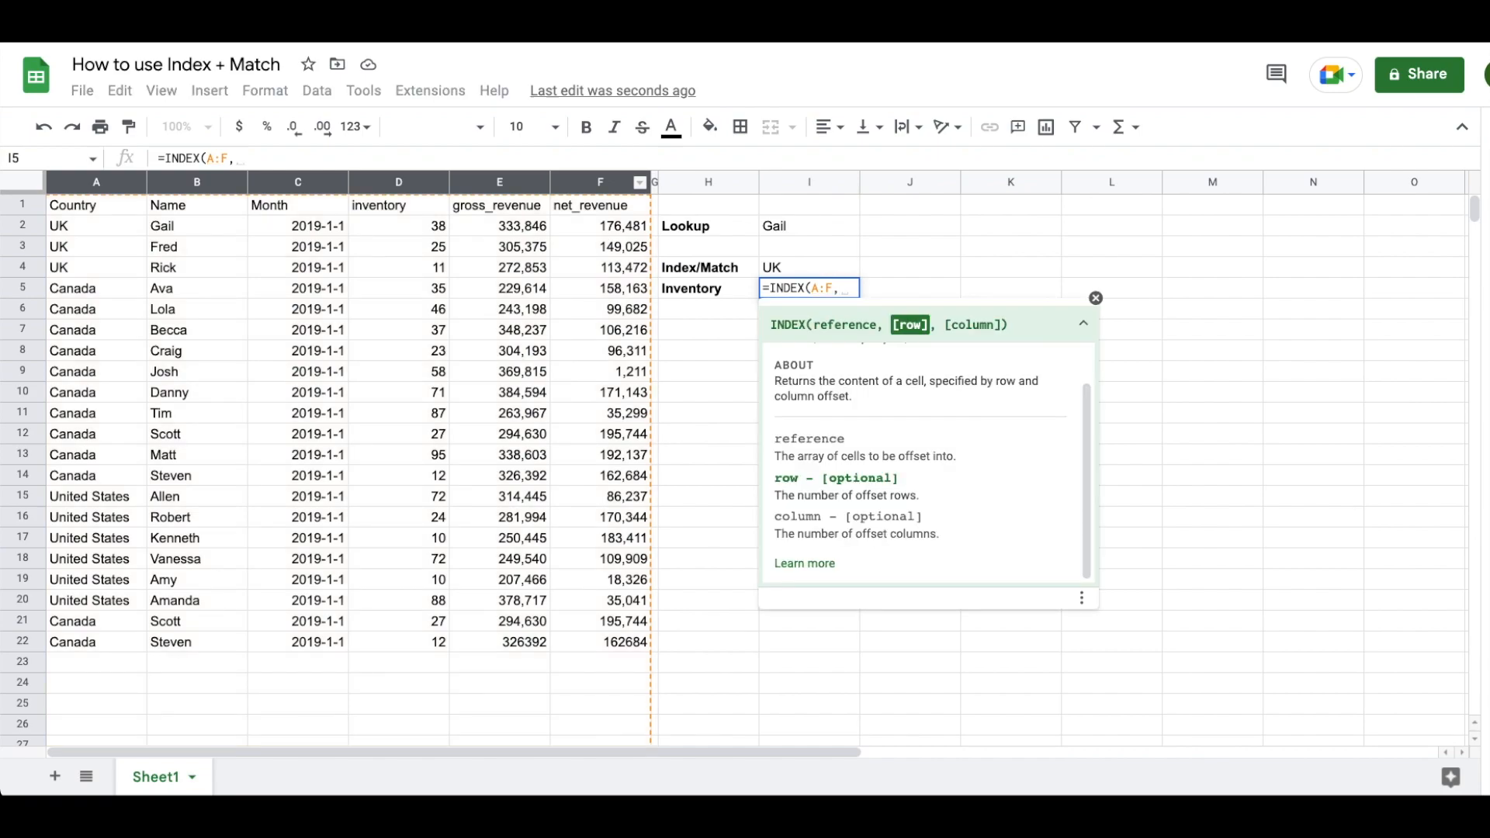
Try fixed row 2 with column offsets 1, 2 and 3 in the INDEX formula, and remove these arguments again
text(2)
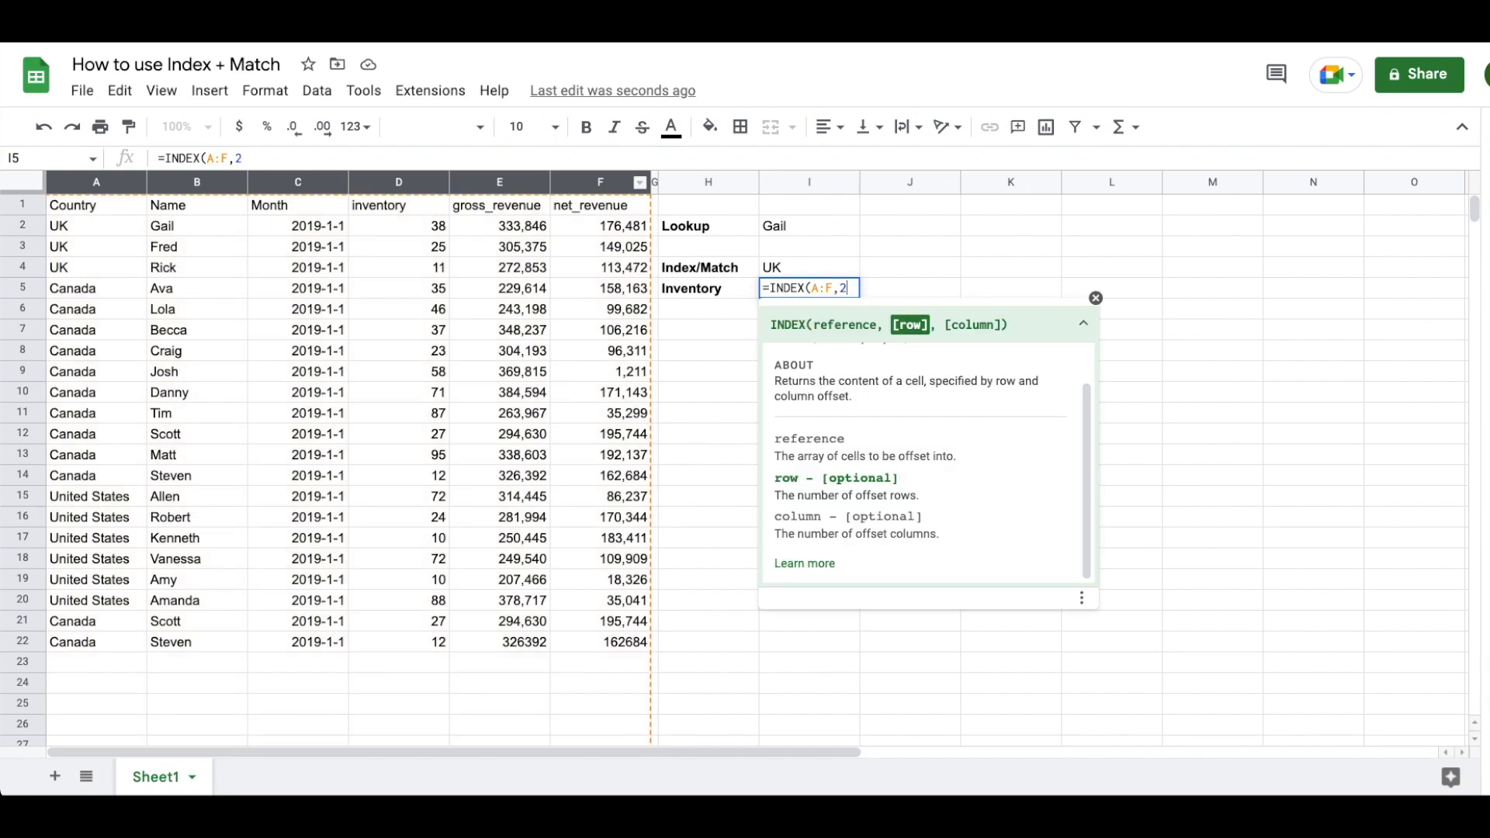
text(,)
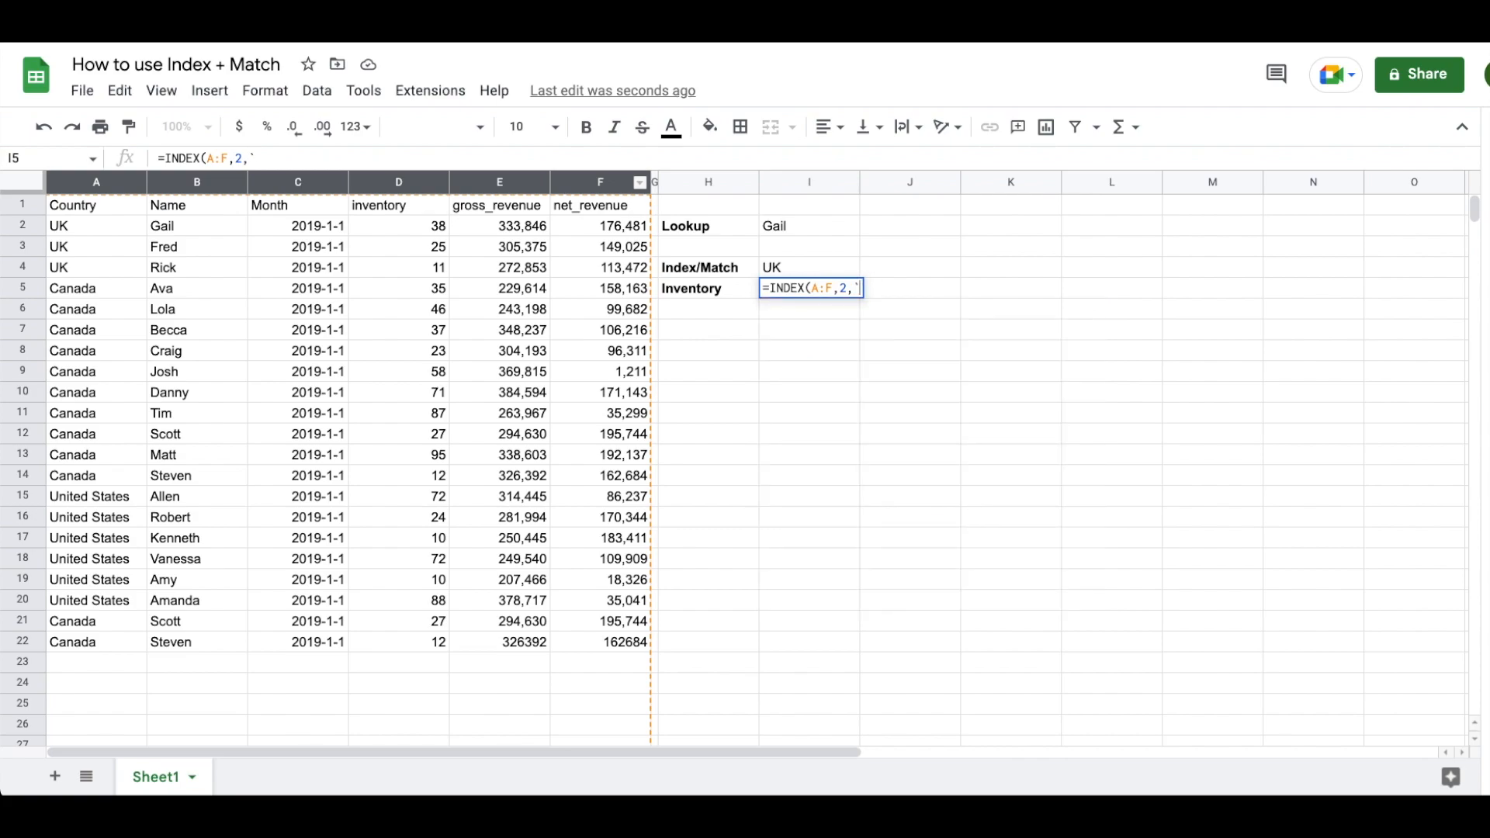
text(1)
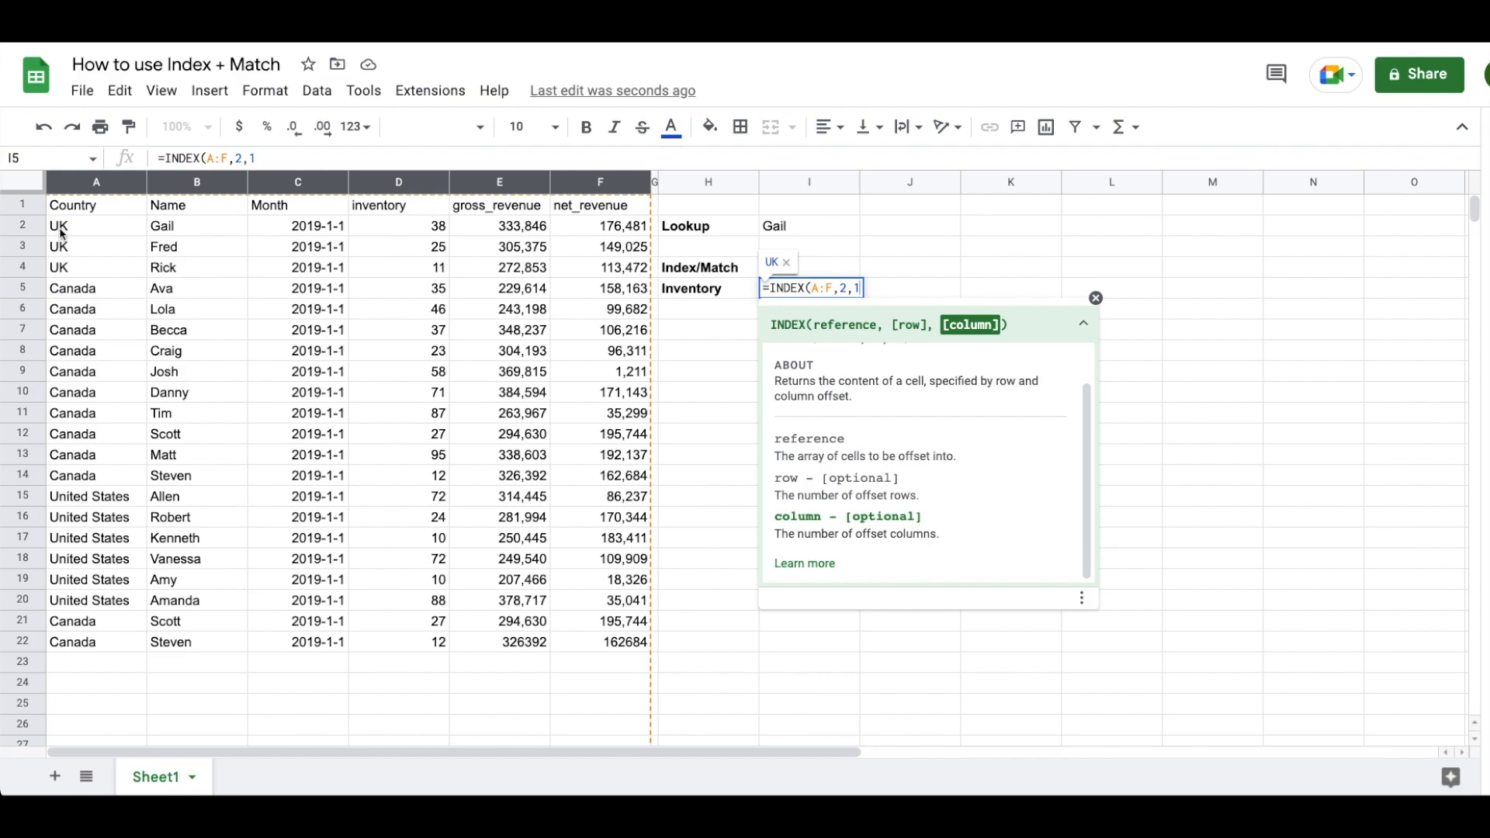
key(BackSpace)
text(2)
key(BackSpace)
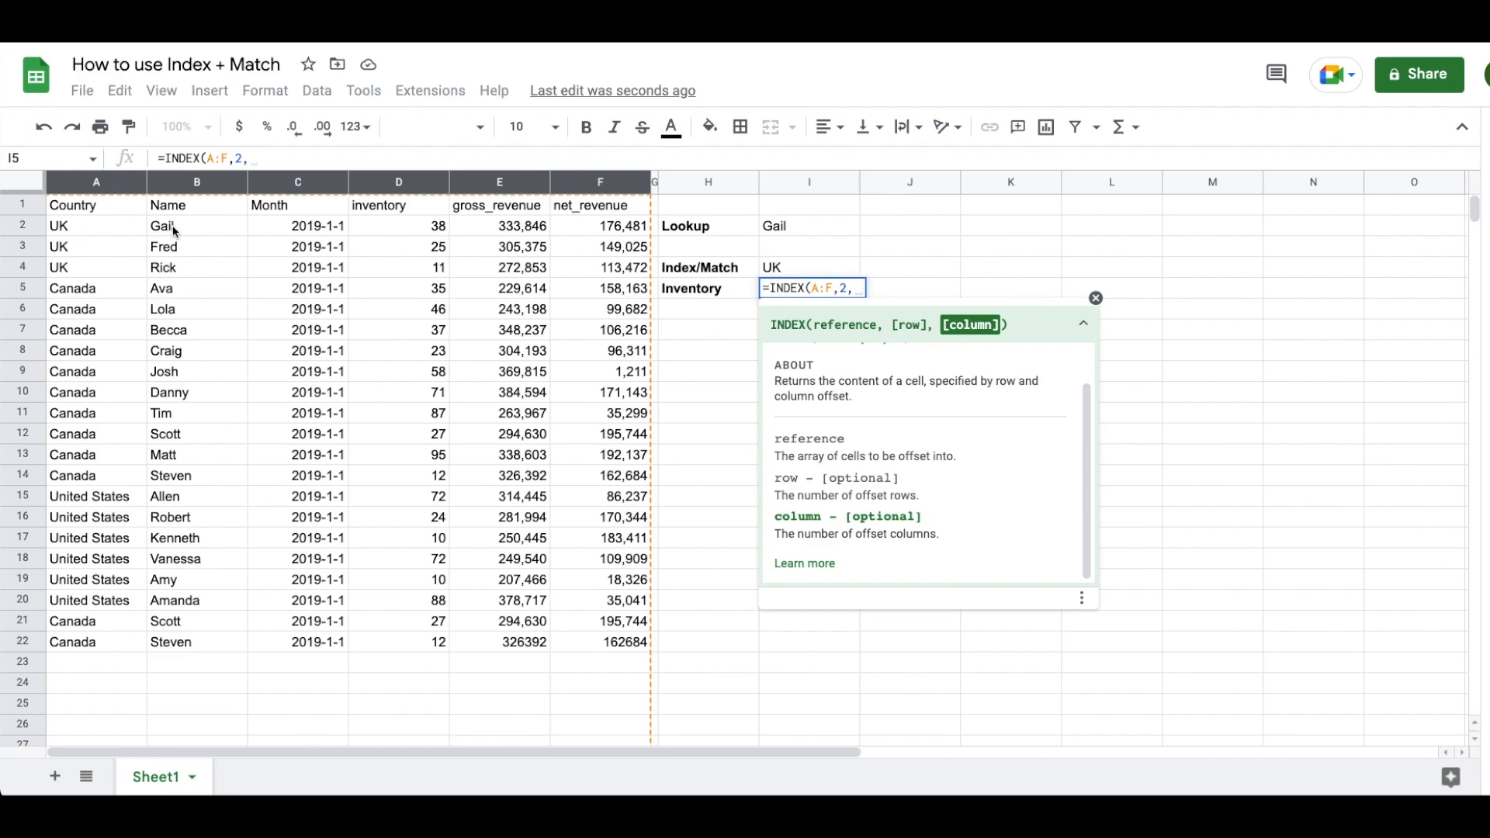
text(3)
key(BackSpace)
key(BackSpace)
key(BackSpace)
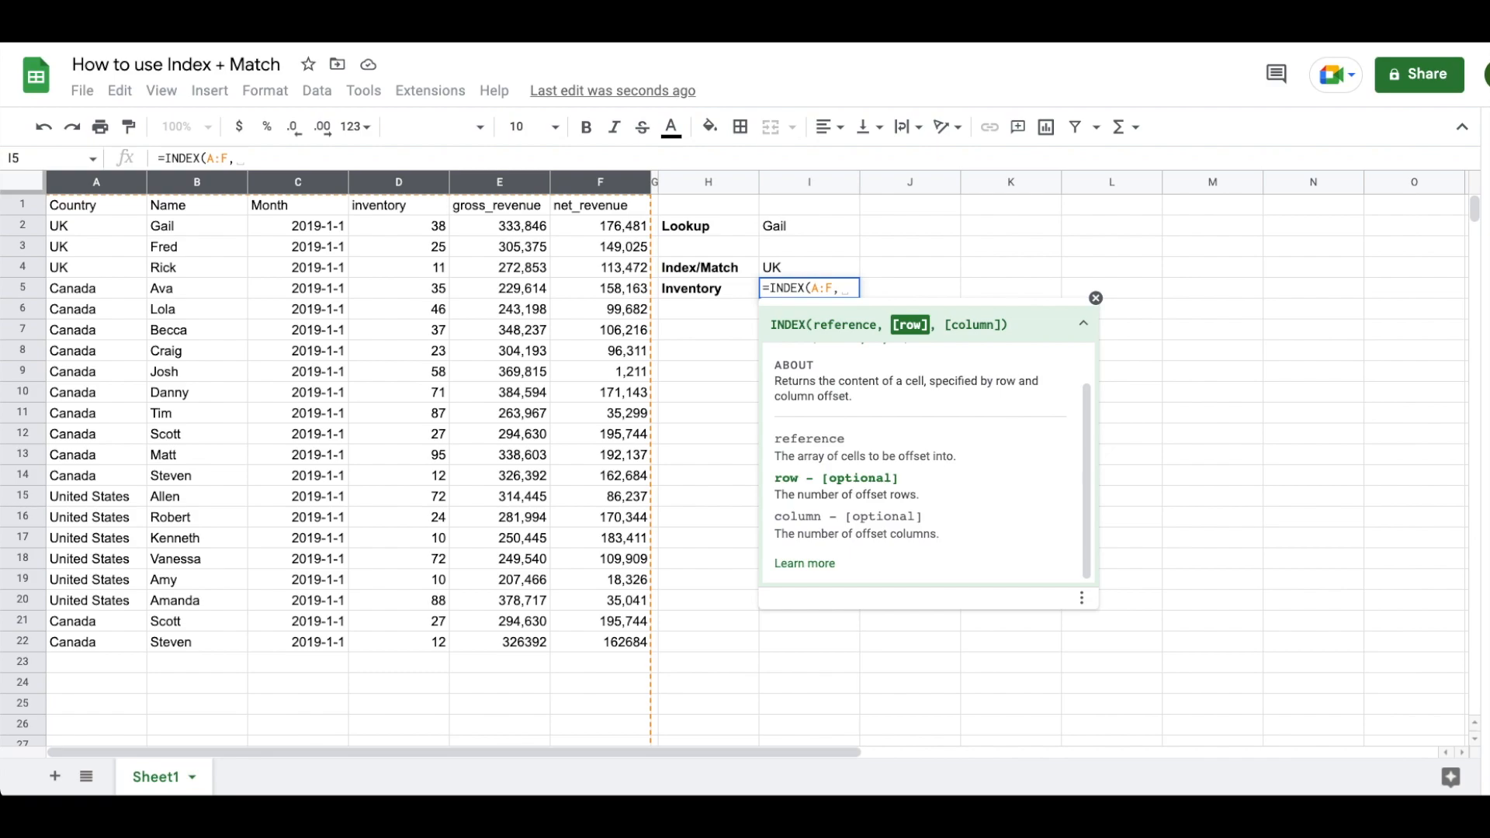
key(BackSpace)
key(BackSpace)
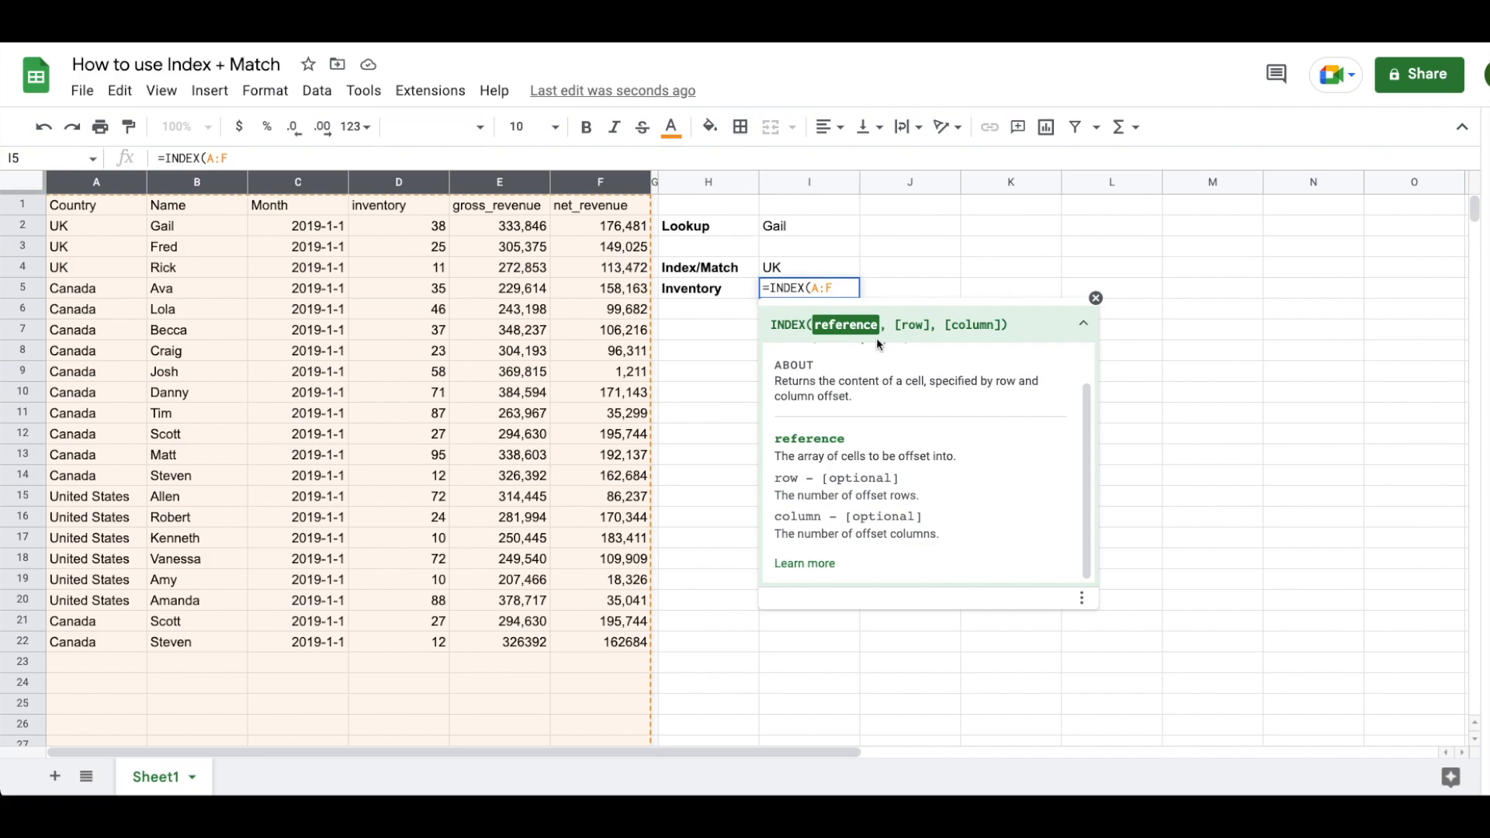
Add MATCH(I2,B:B,0) on a new line of the formula as the INDEX row argument, for an exact match
text(,)
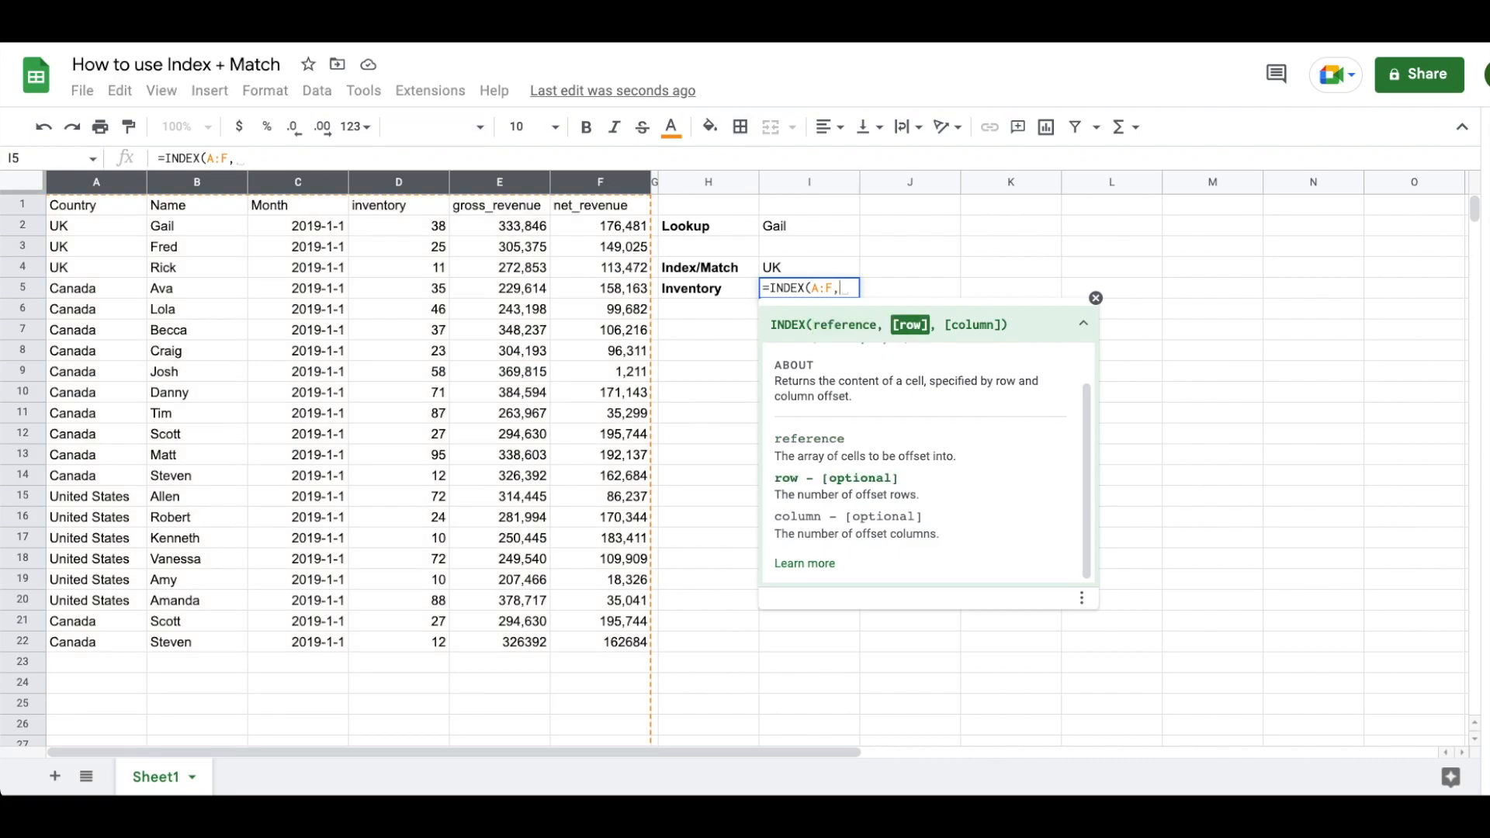
key(alt+Return)
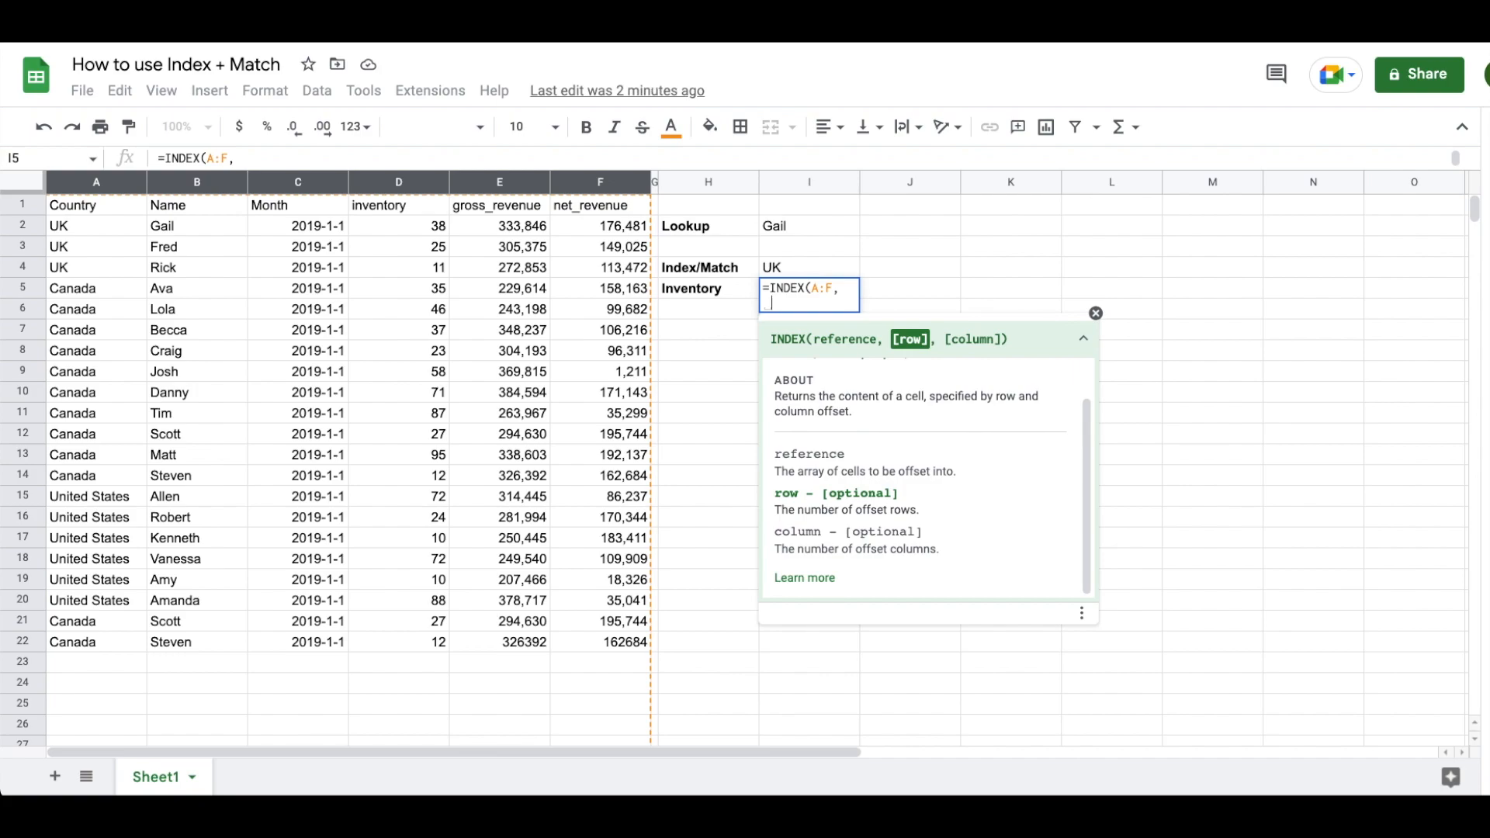
text(M)
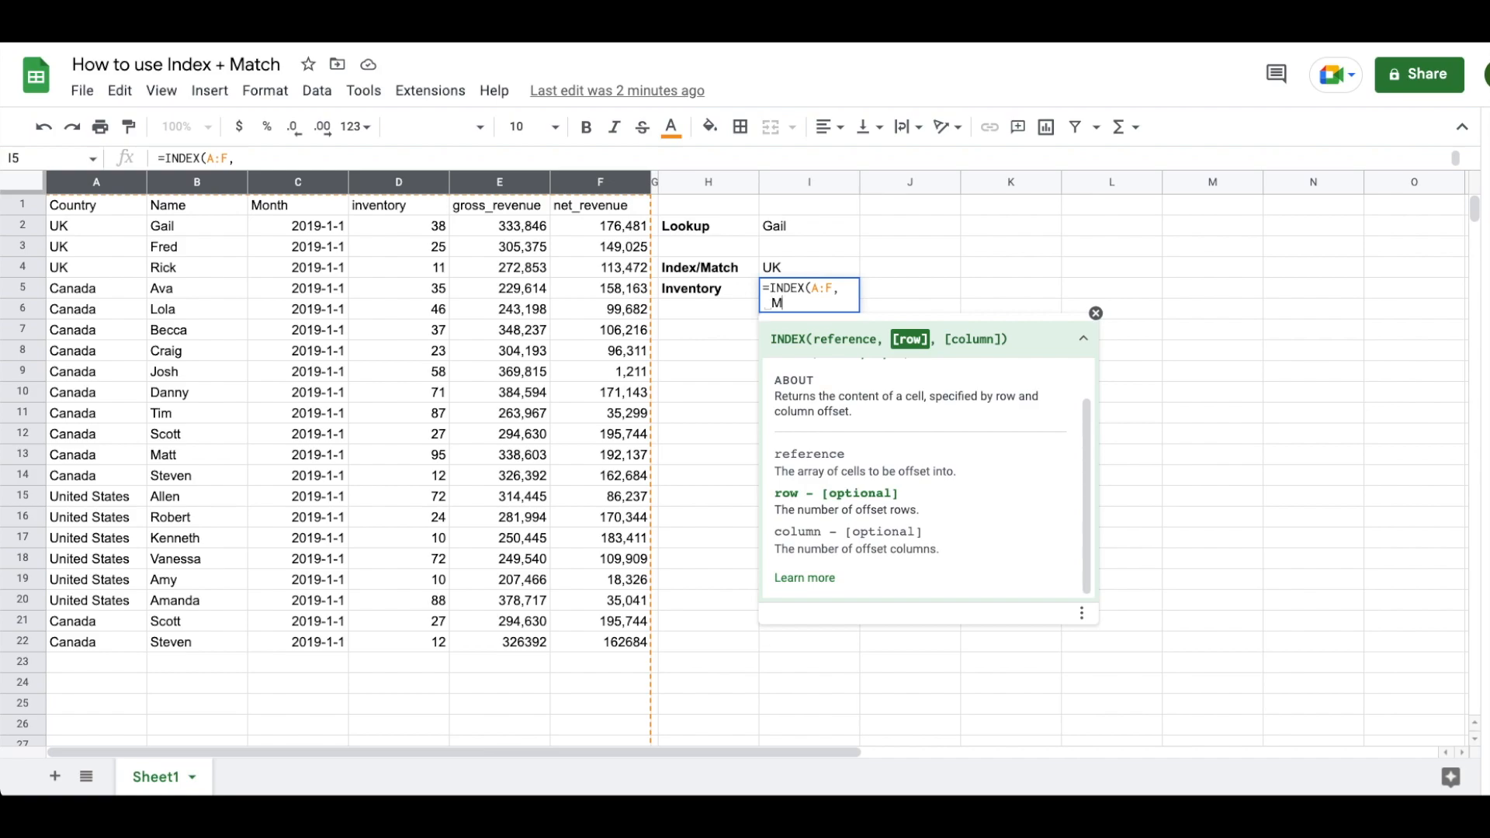
text(ATCH()
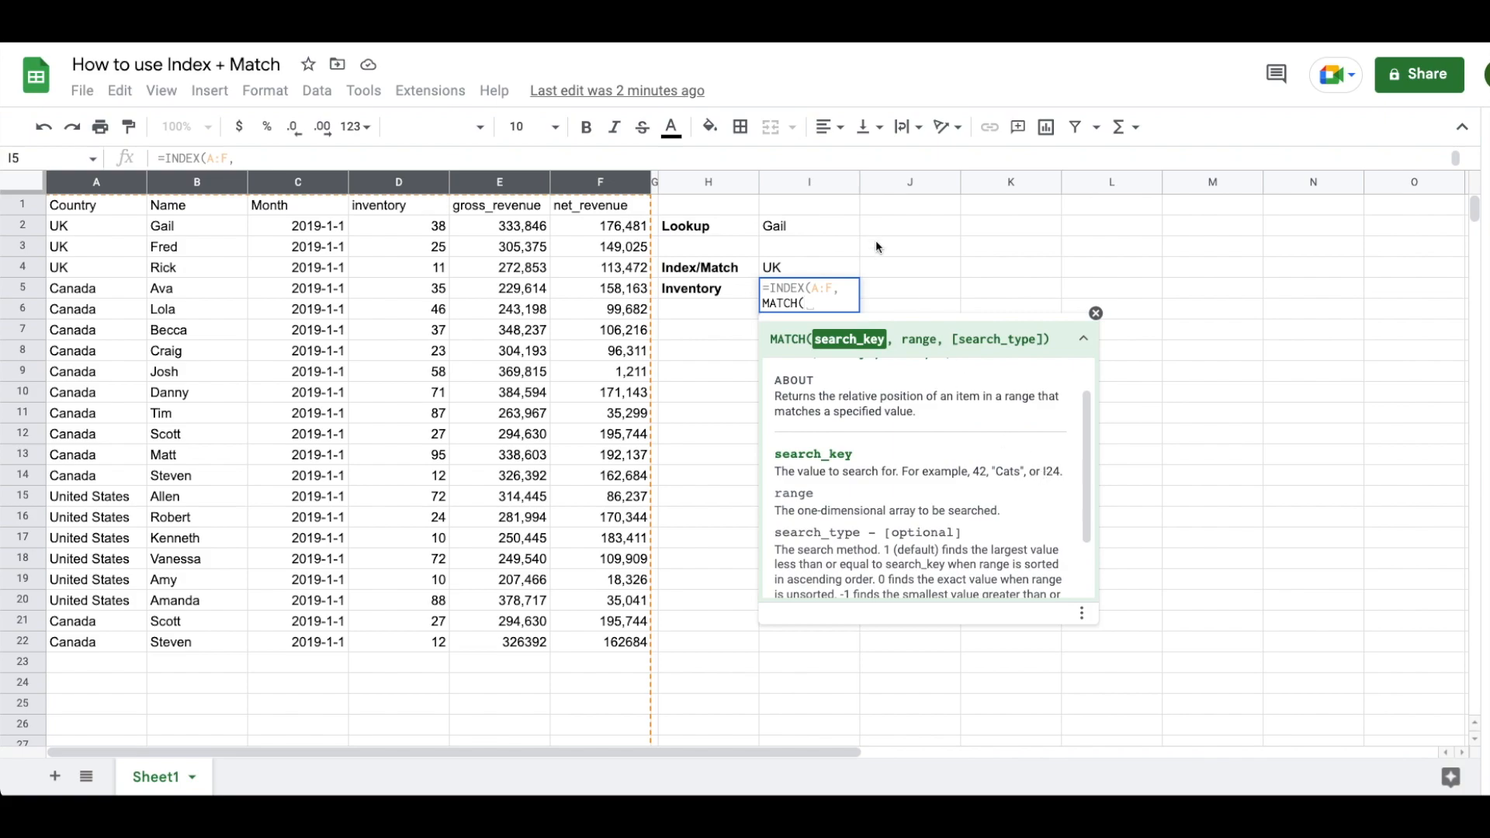
click(804, 234)
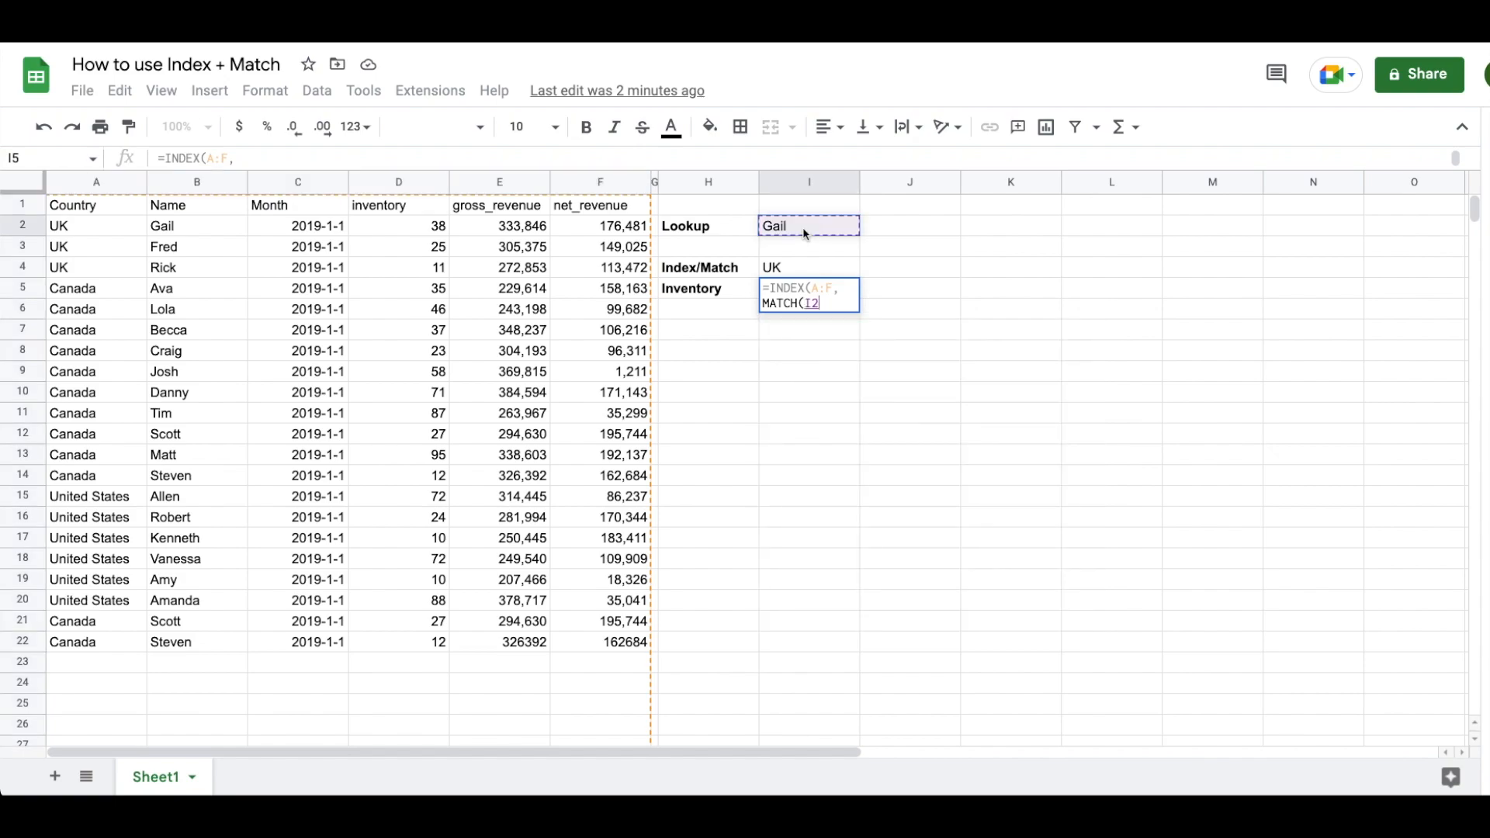
text(,)
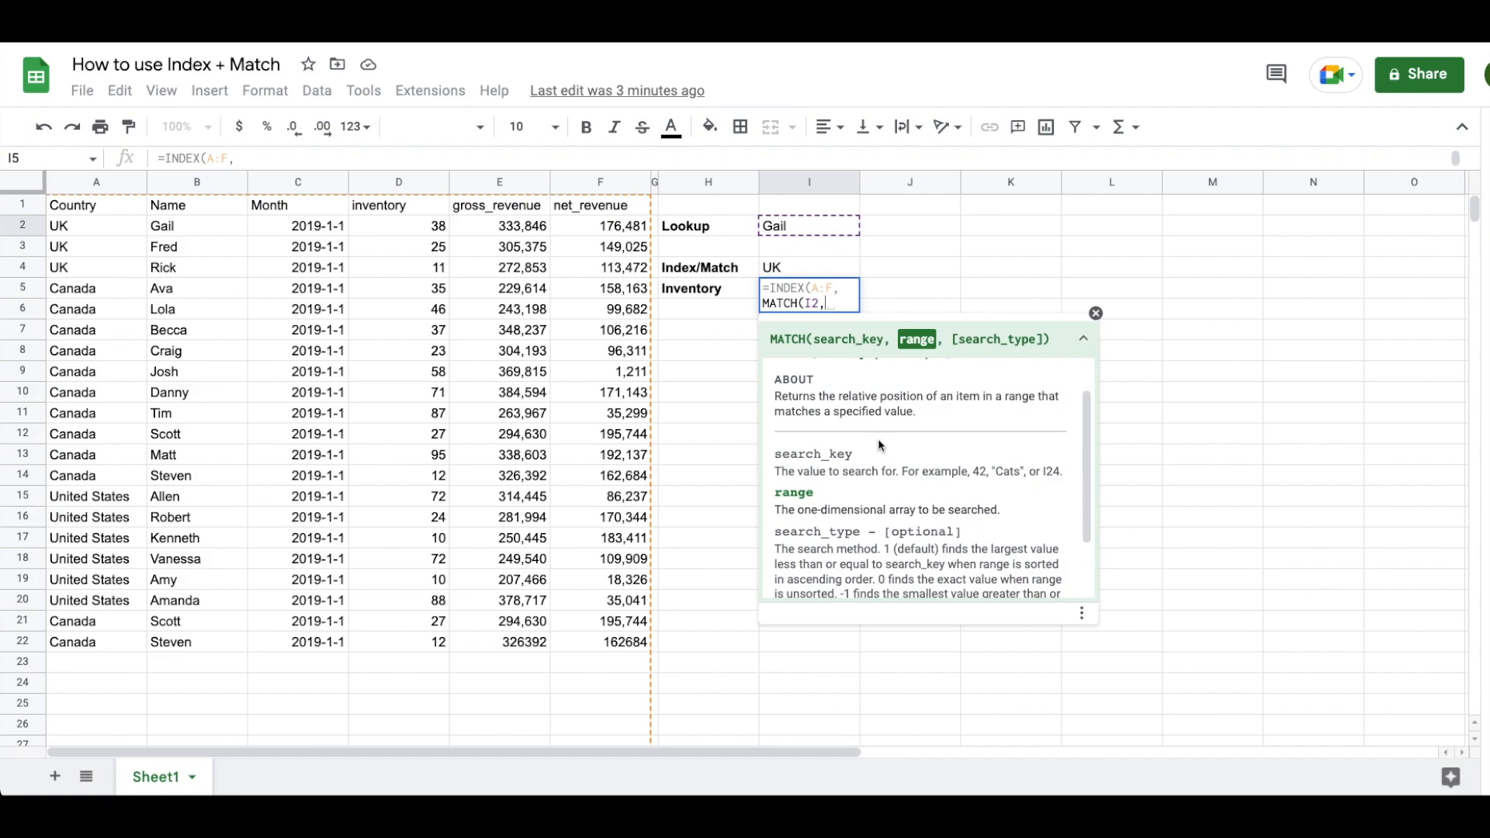
click(193, 189)
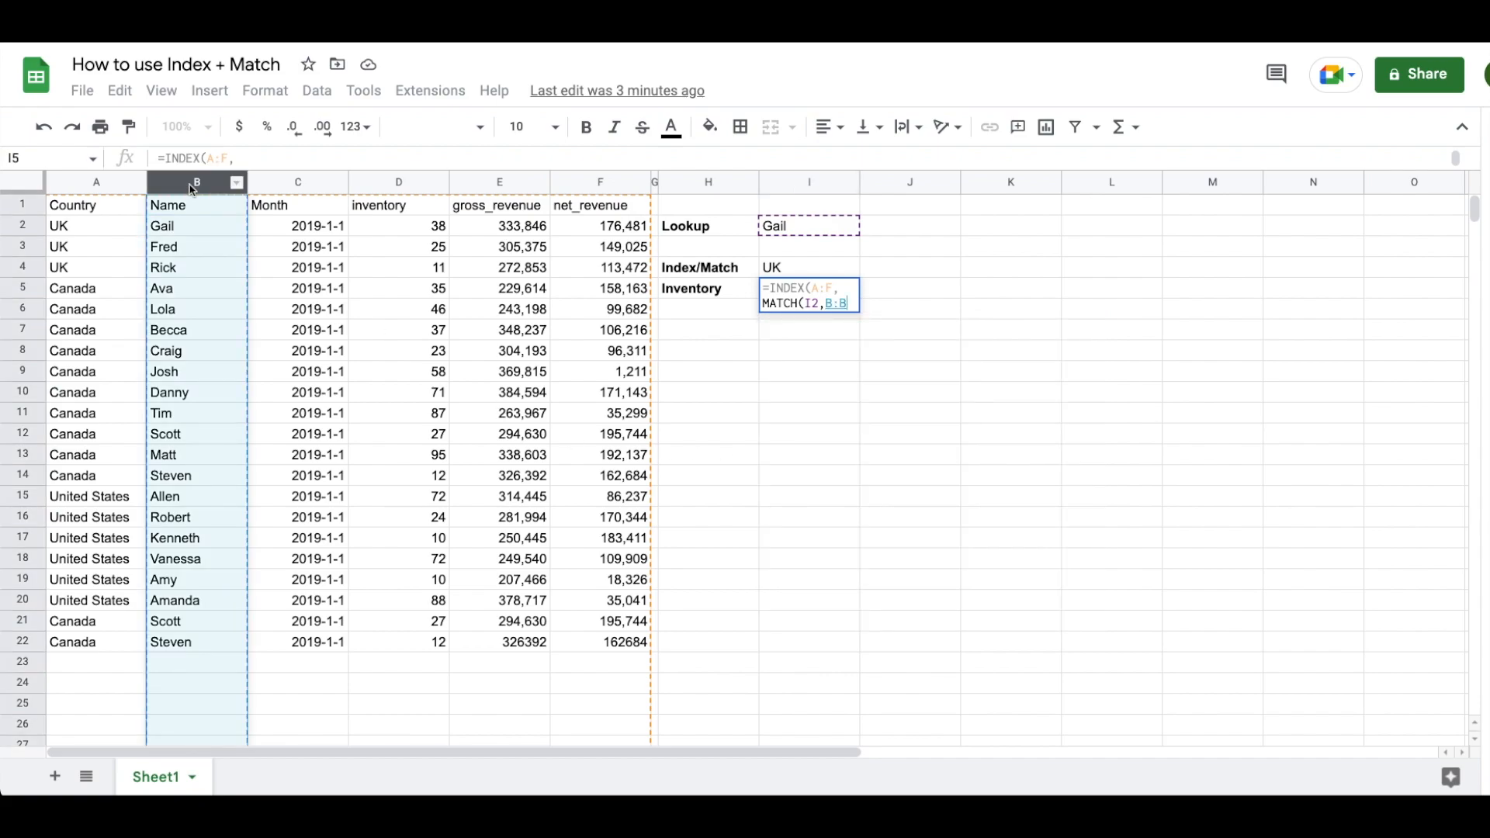
text(,)
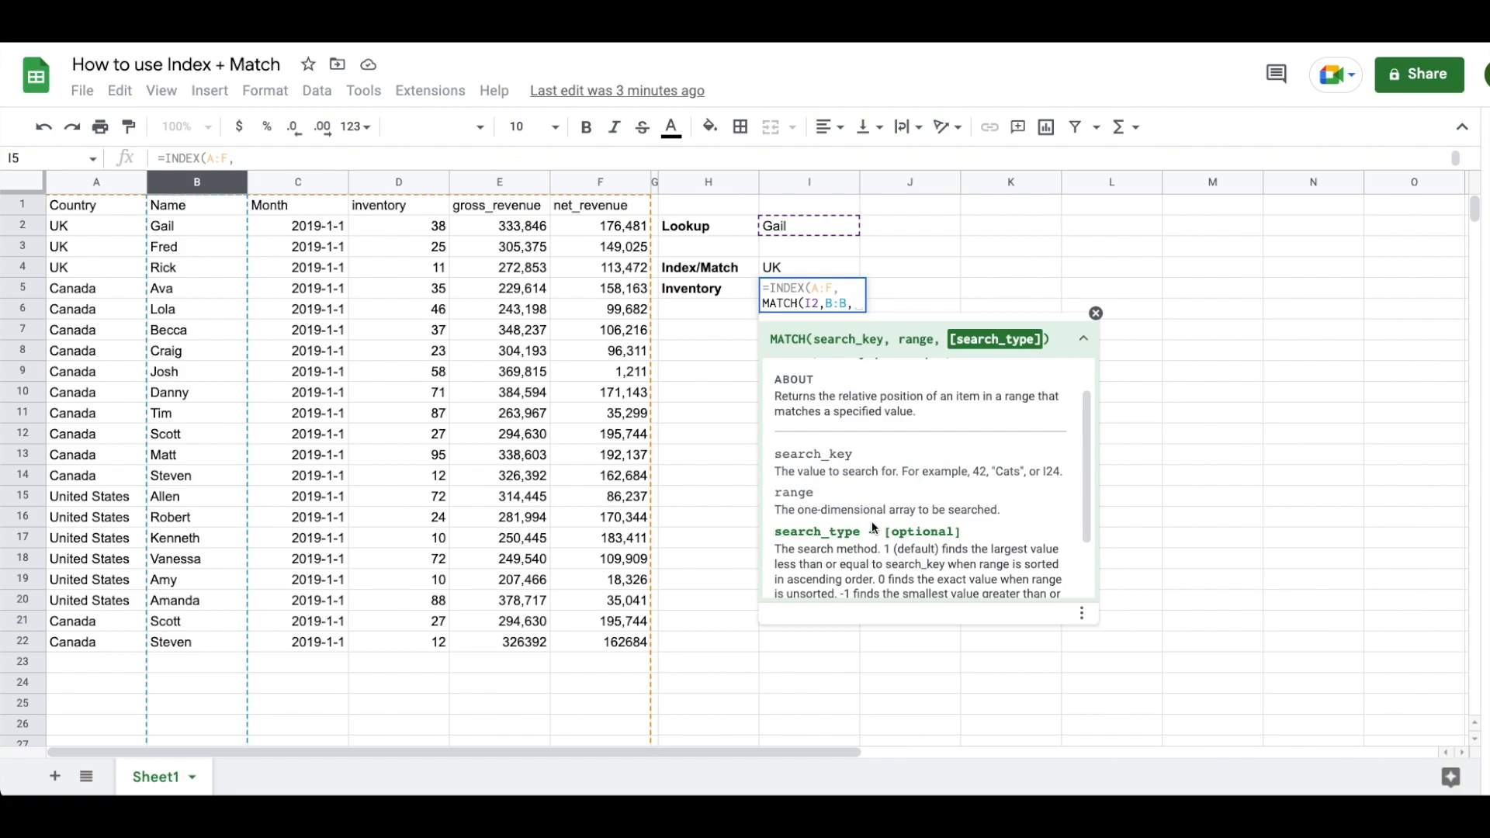
scroll(873, 528, down, 1)
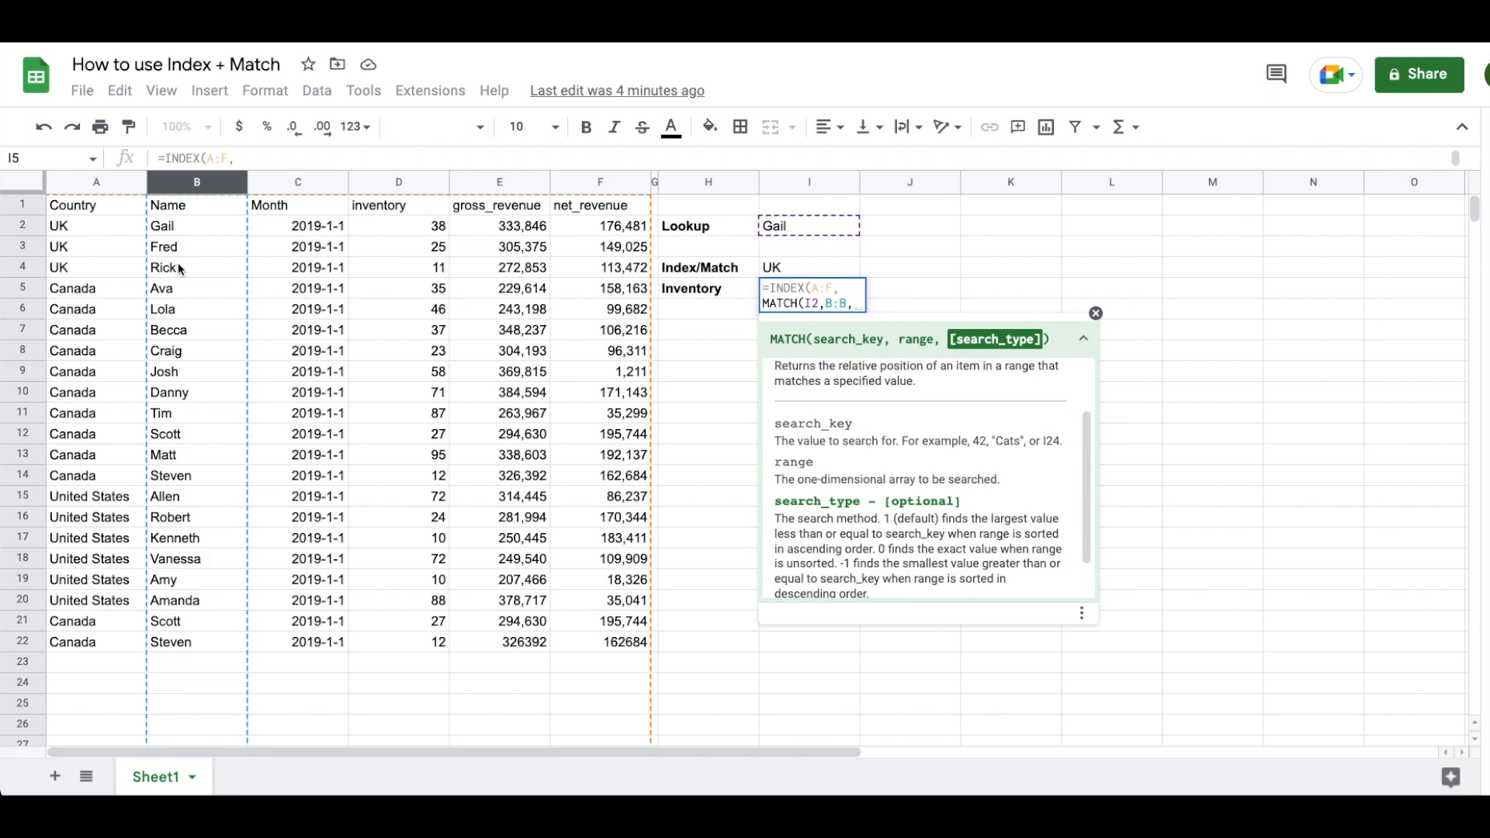
text(0)
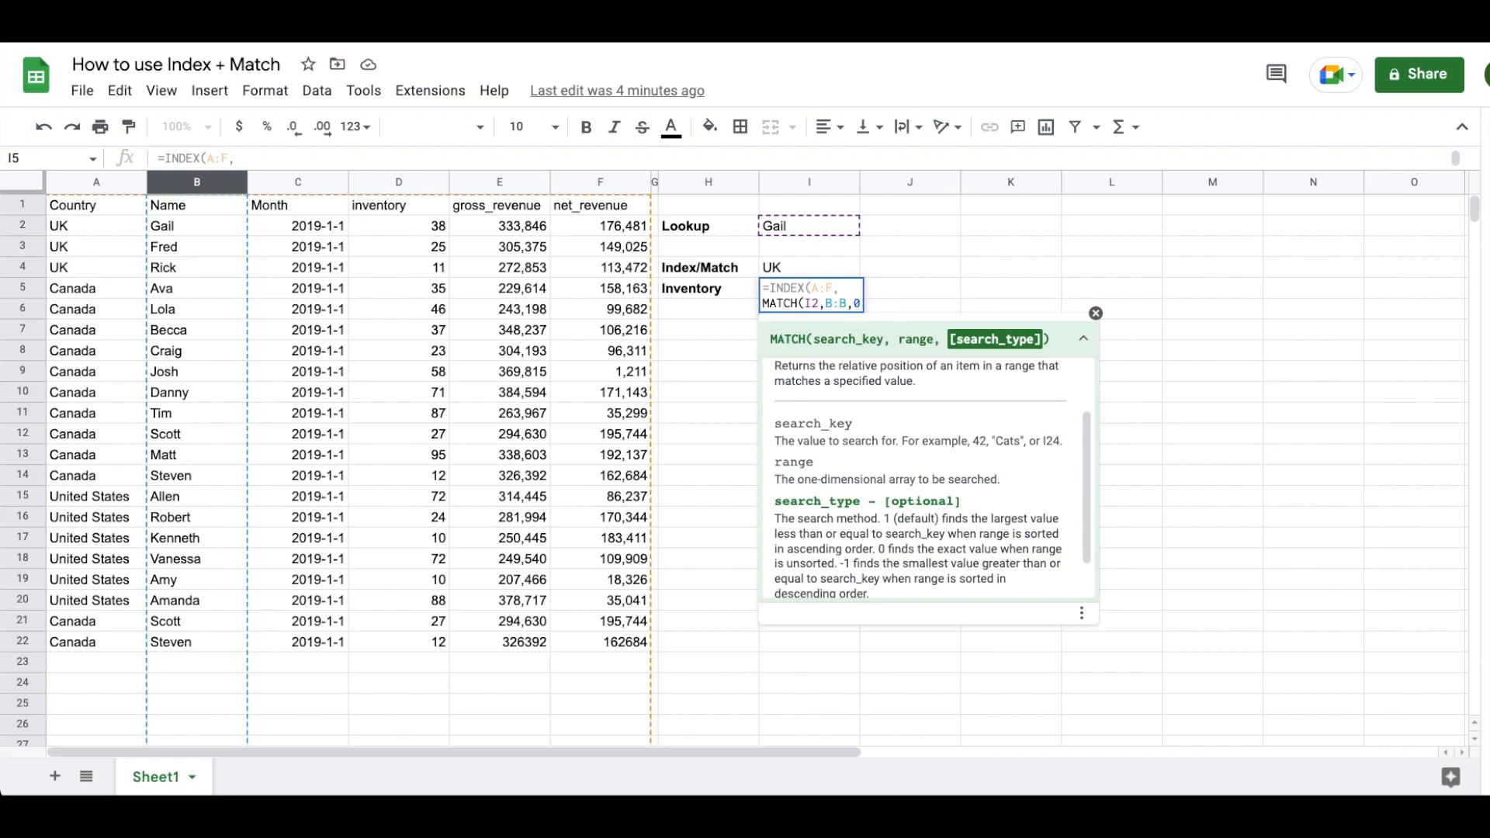
text())
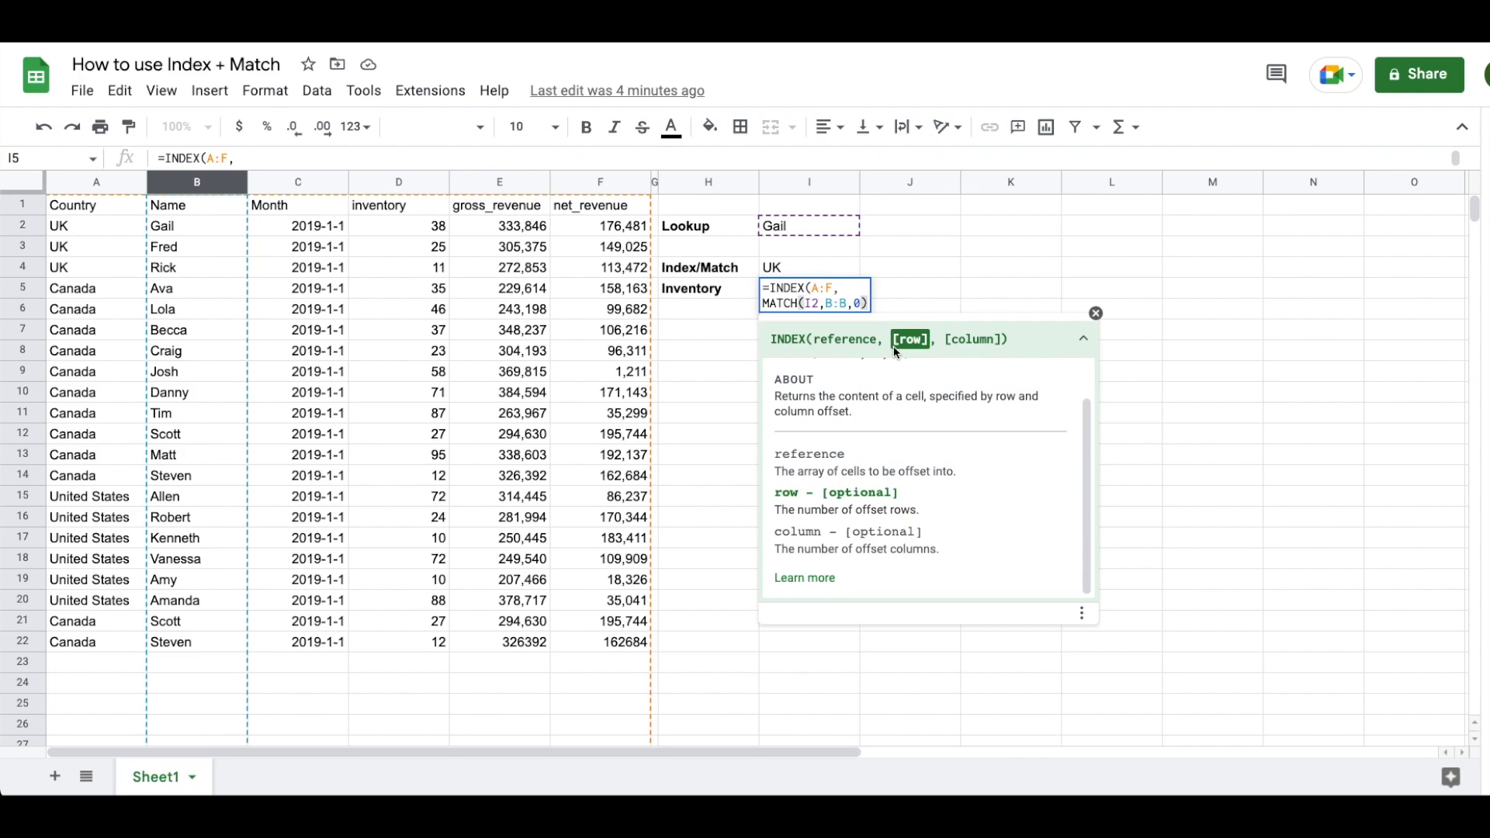
Try column arguments 1, 2 and 3 on a new line, and complete the I5 formula with column 4
text(,)
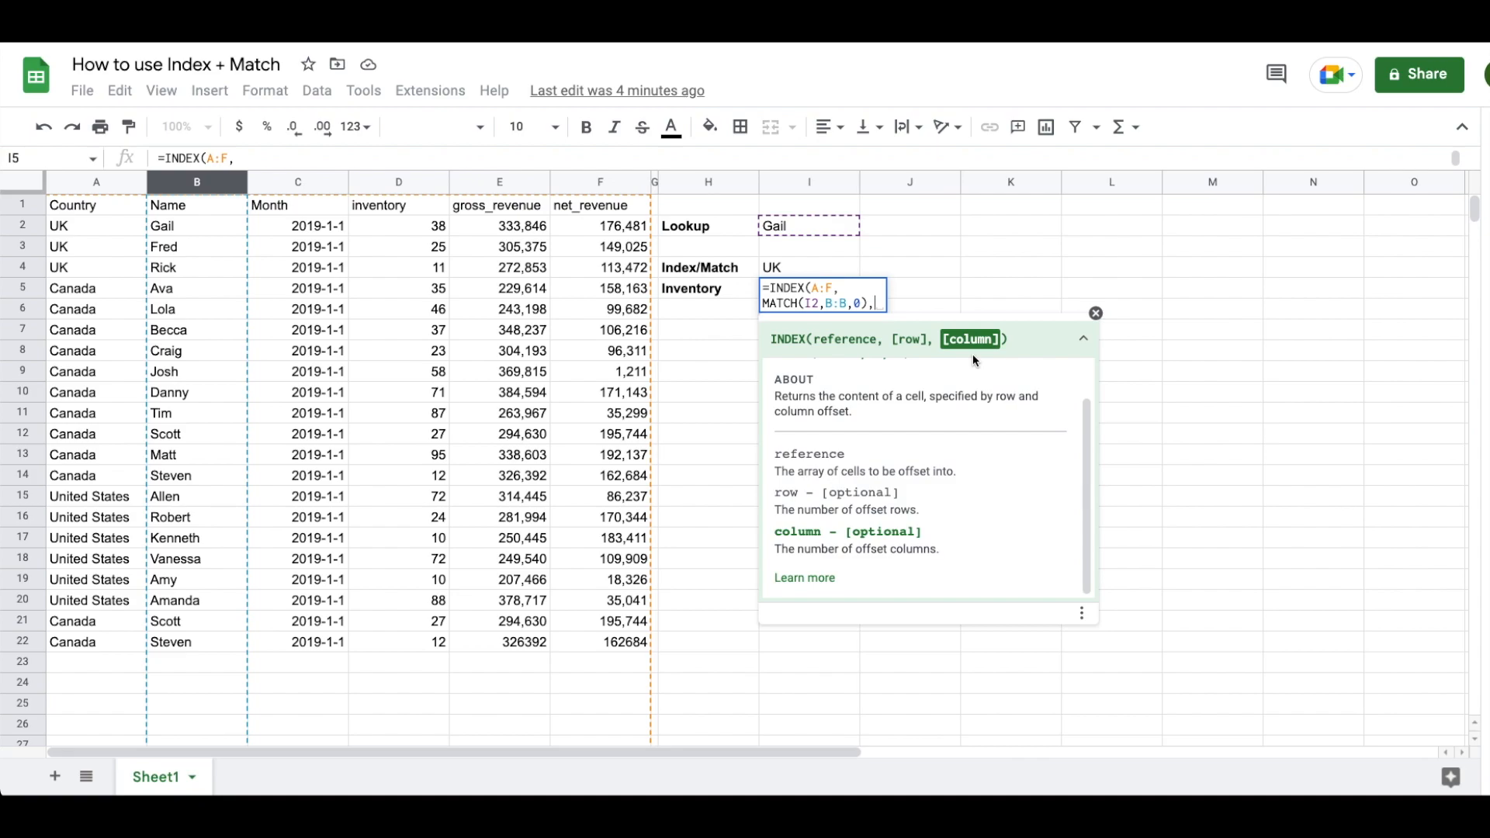
key(alt+Return)
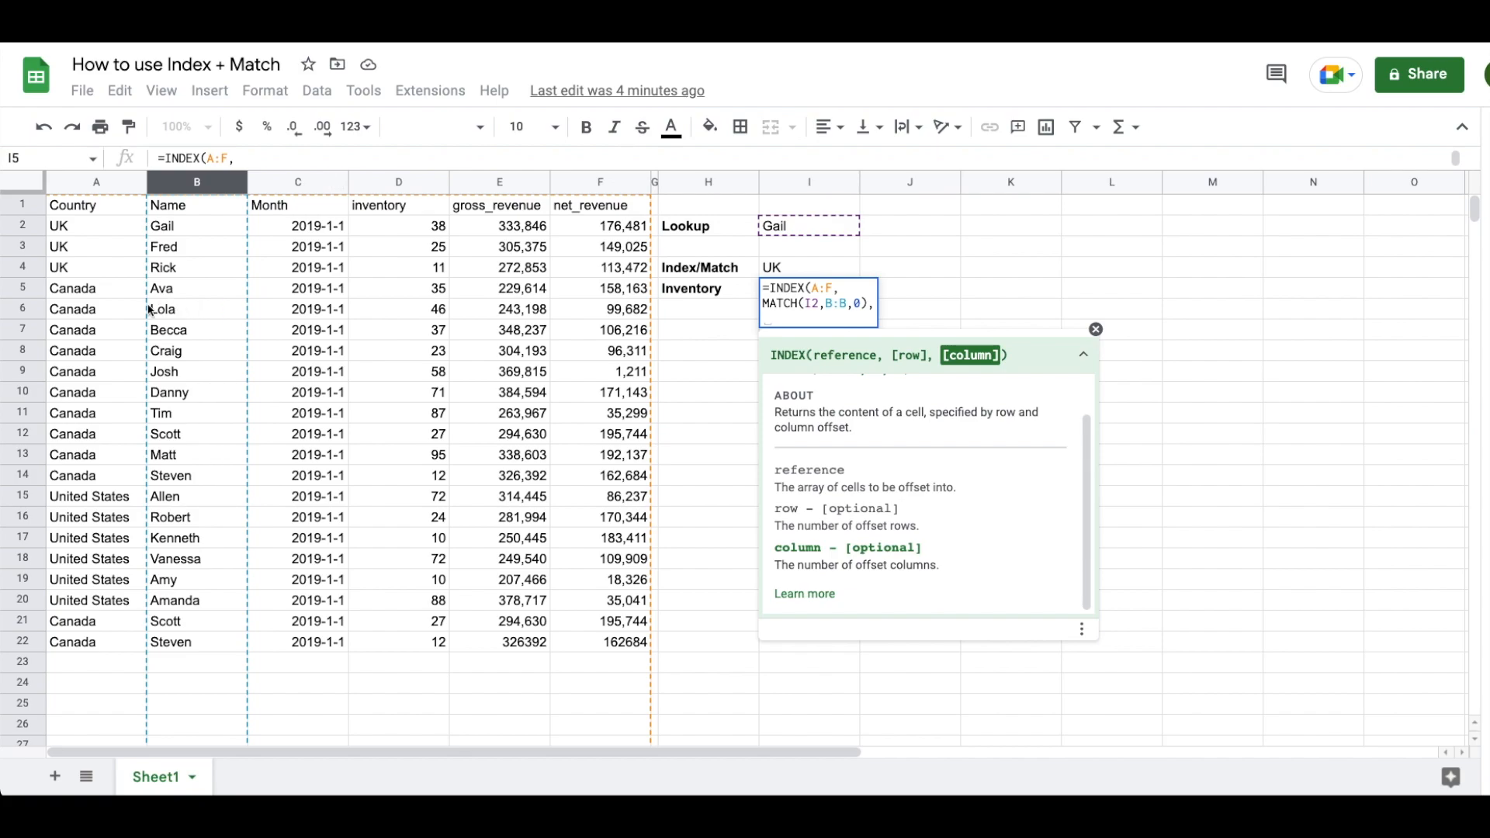
text(1)
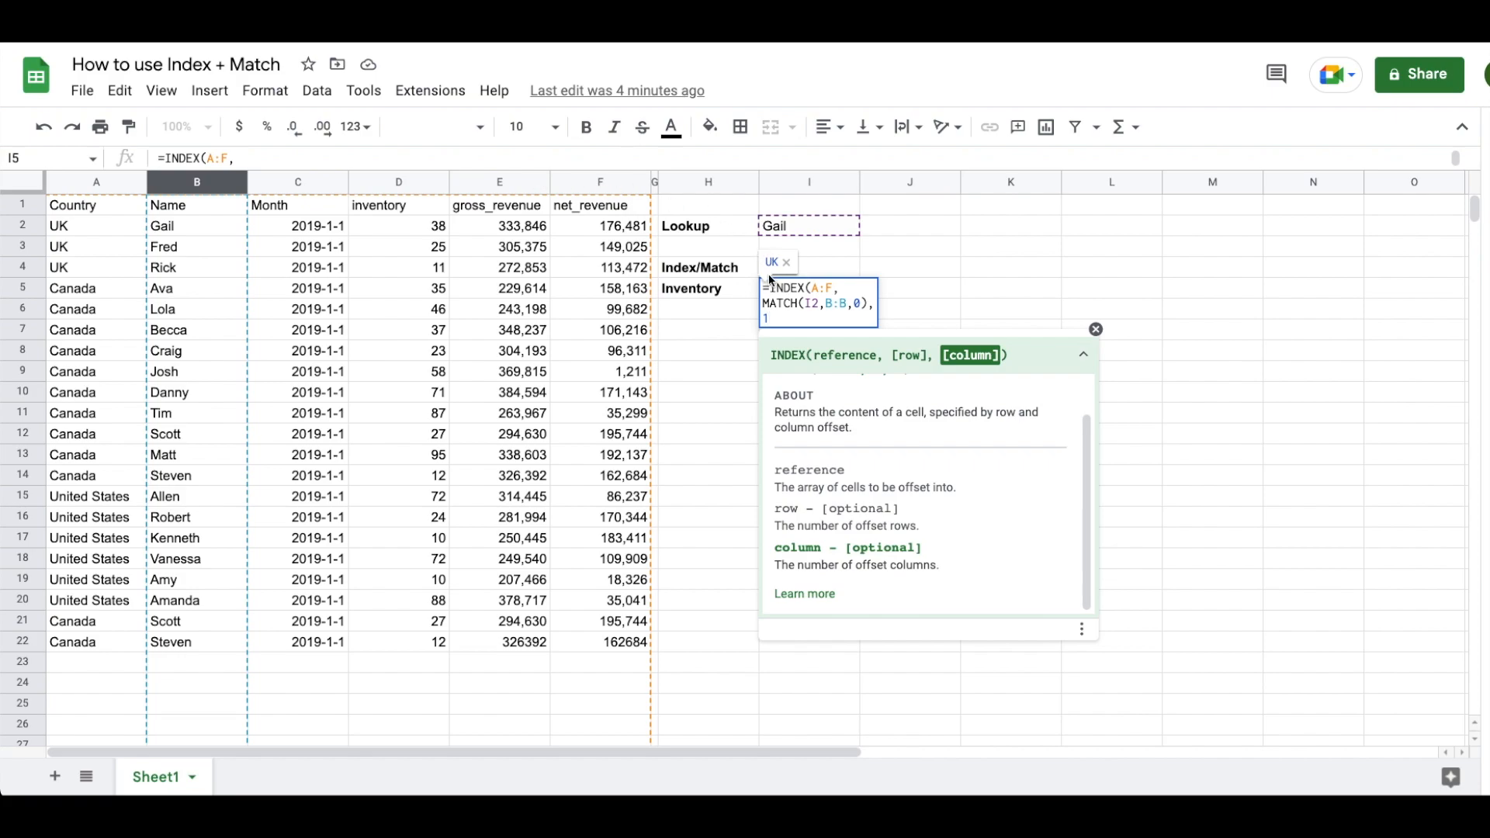
key(BackSpace)
text(2)
key(BackSpace)
text(3)
key(BackSpace)
text(4)
key(Return)
key(Up)
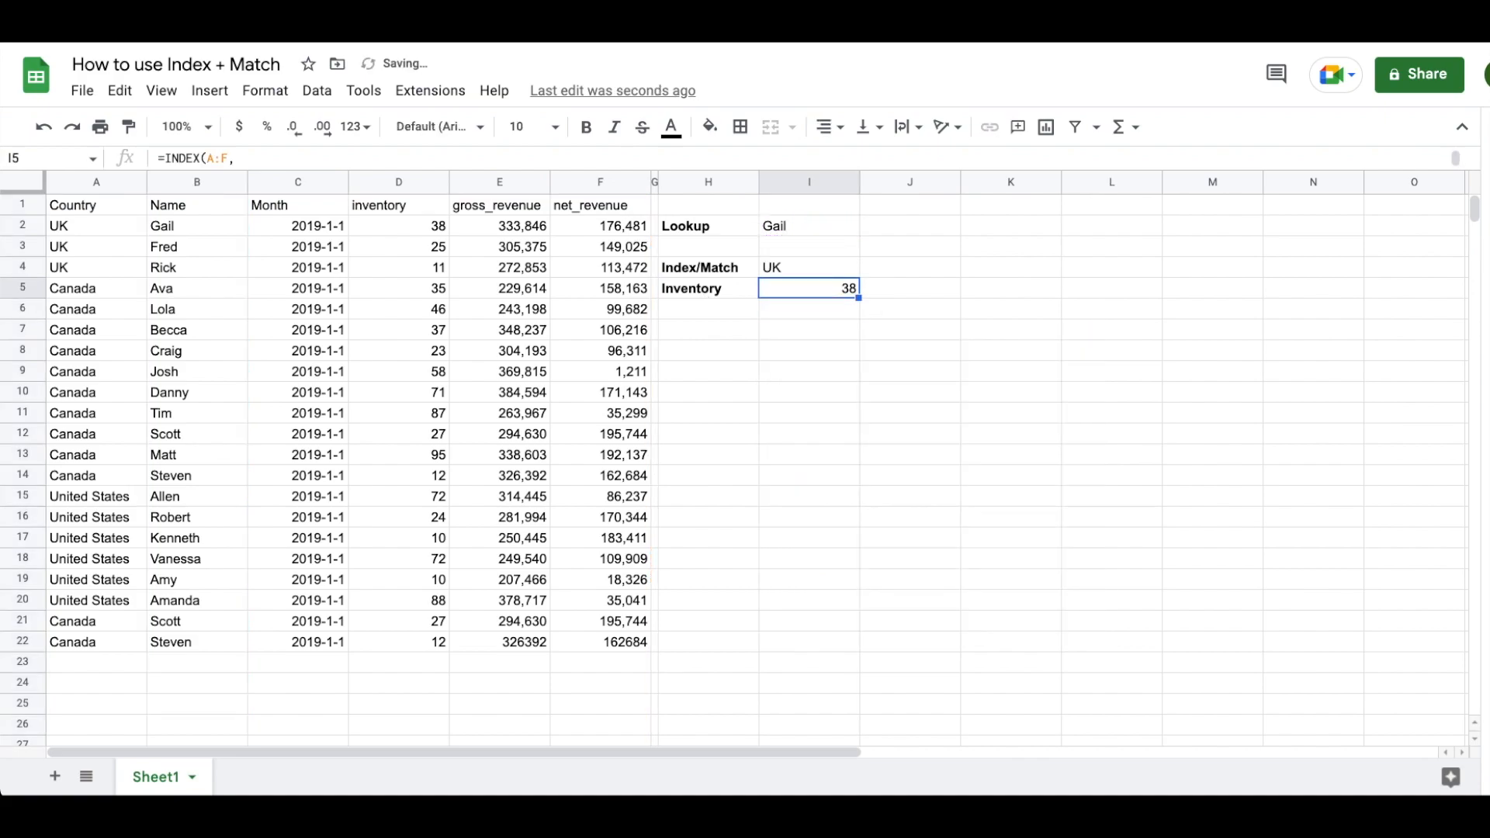
Review the finished INDEX/MATCH formula in I5, exit it without edits and select cell H7
double_click(814, 299)
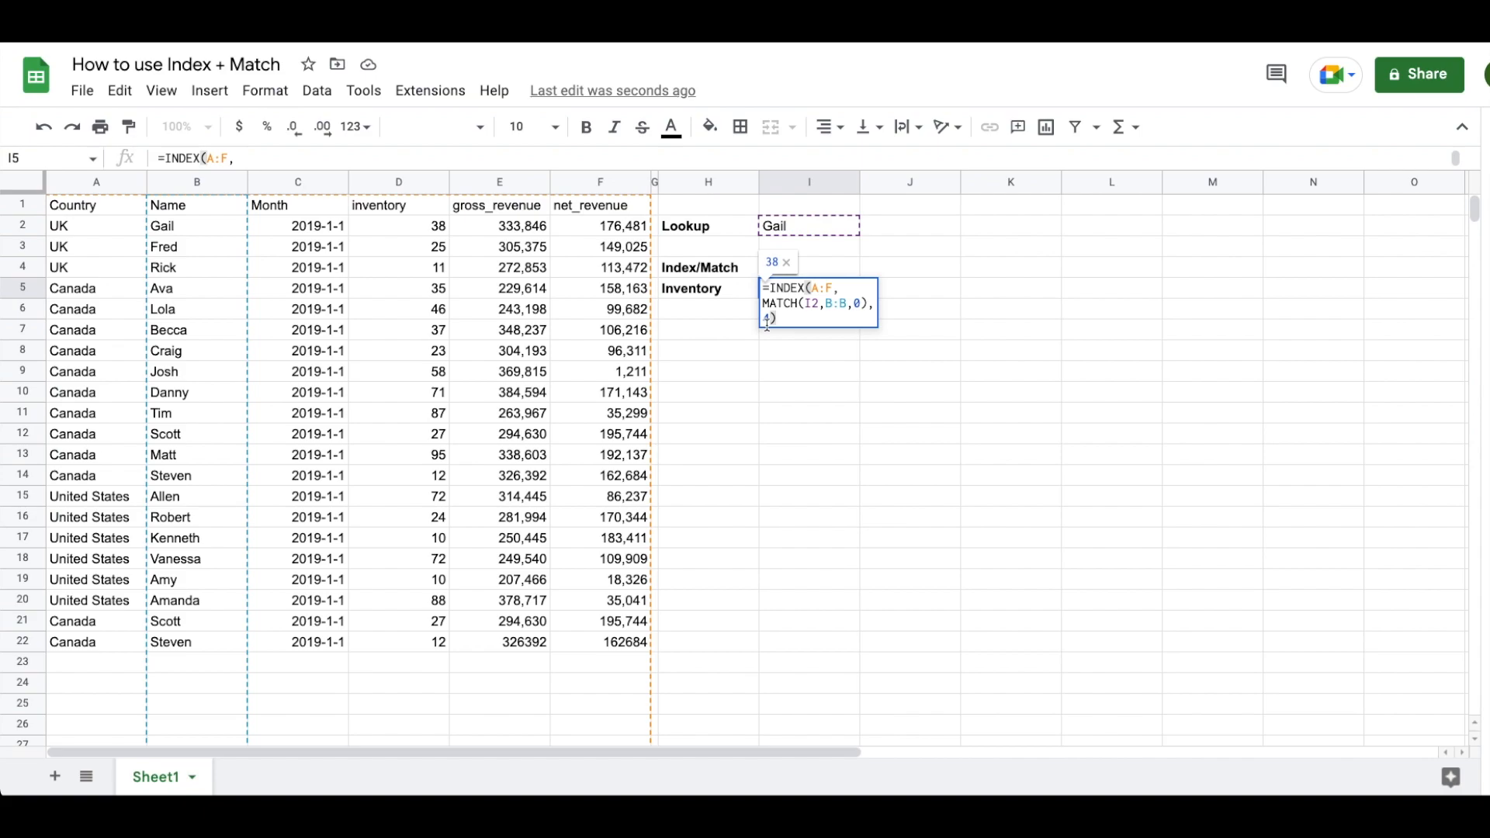
key(Escape)
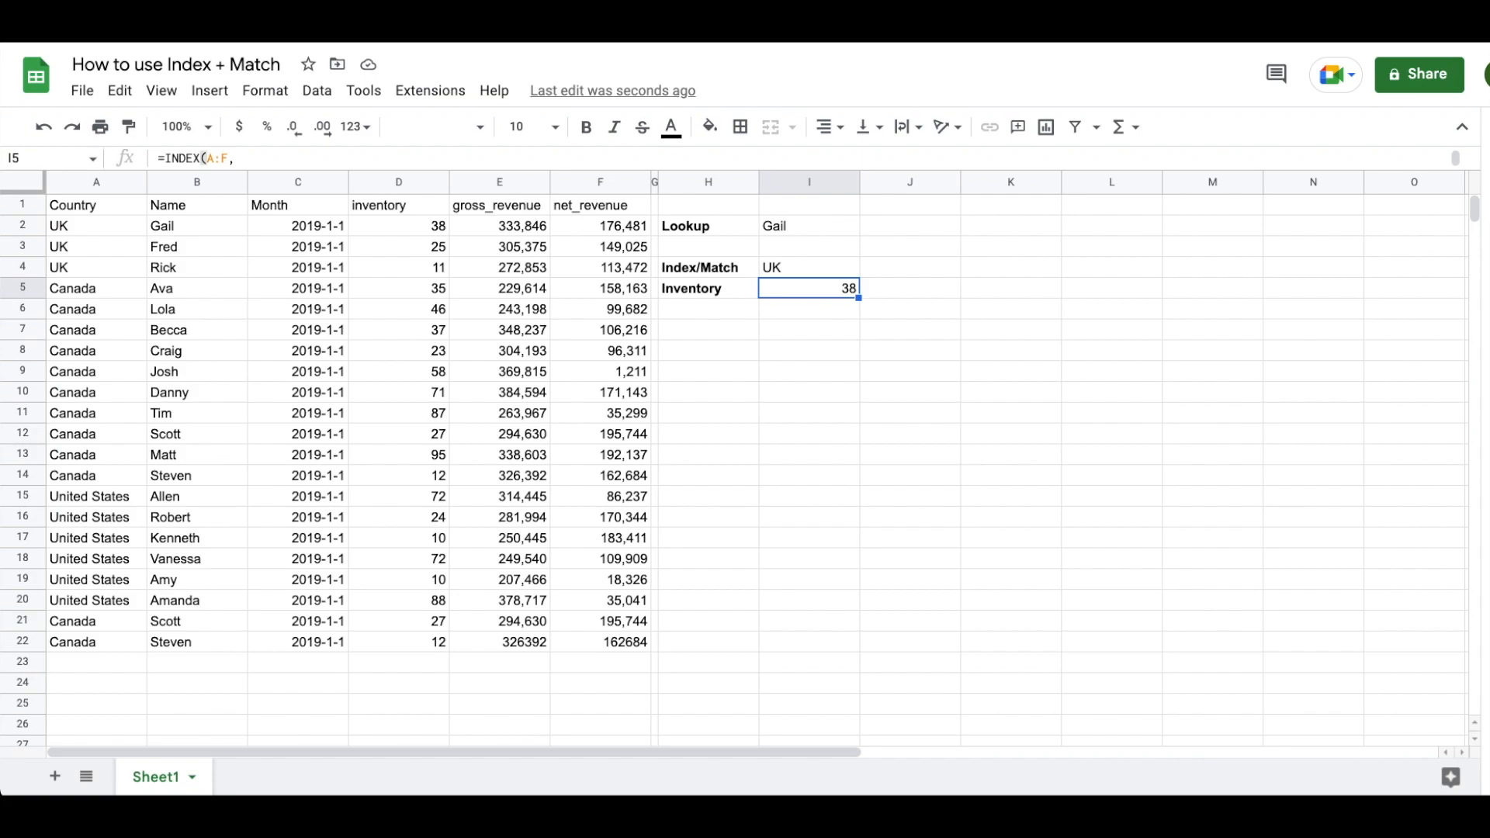
click(715, 332)
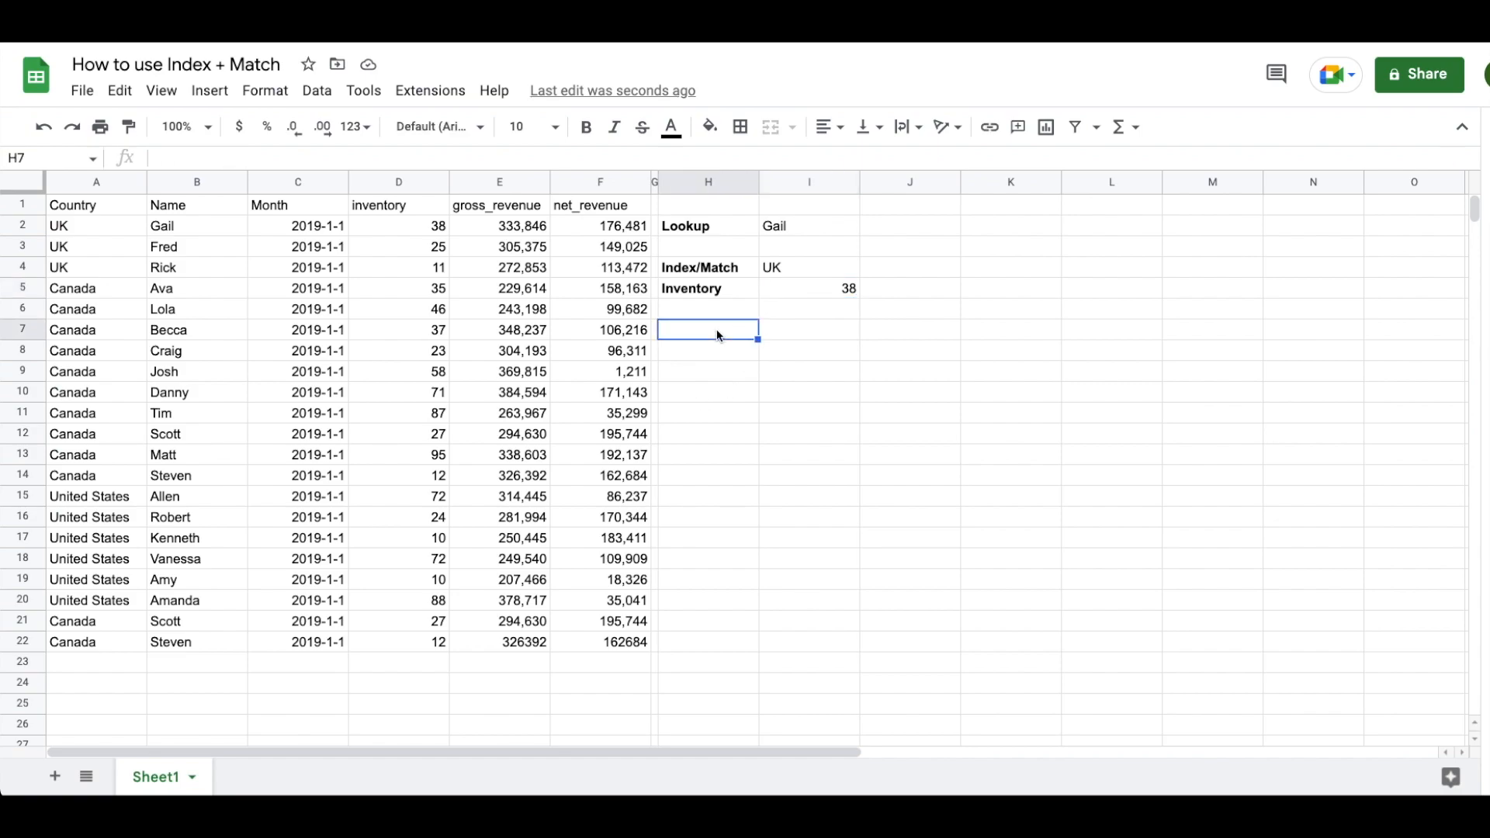
Build an INDEX formula in H7 over columns A:F with row 2 and column 1
text(=INDEX()
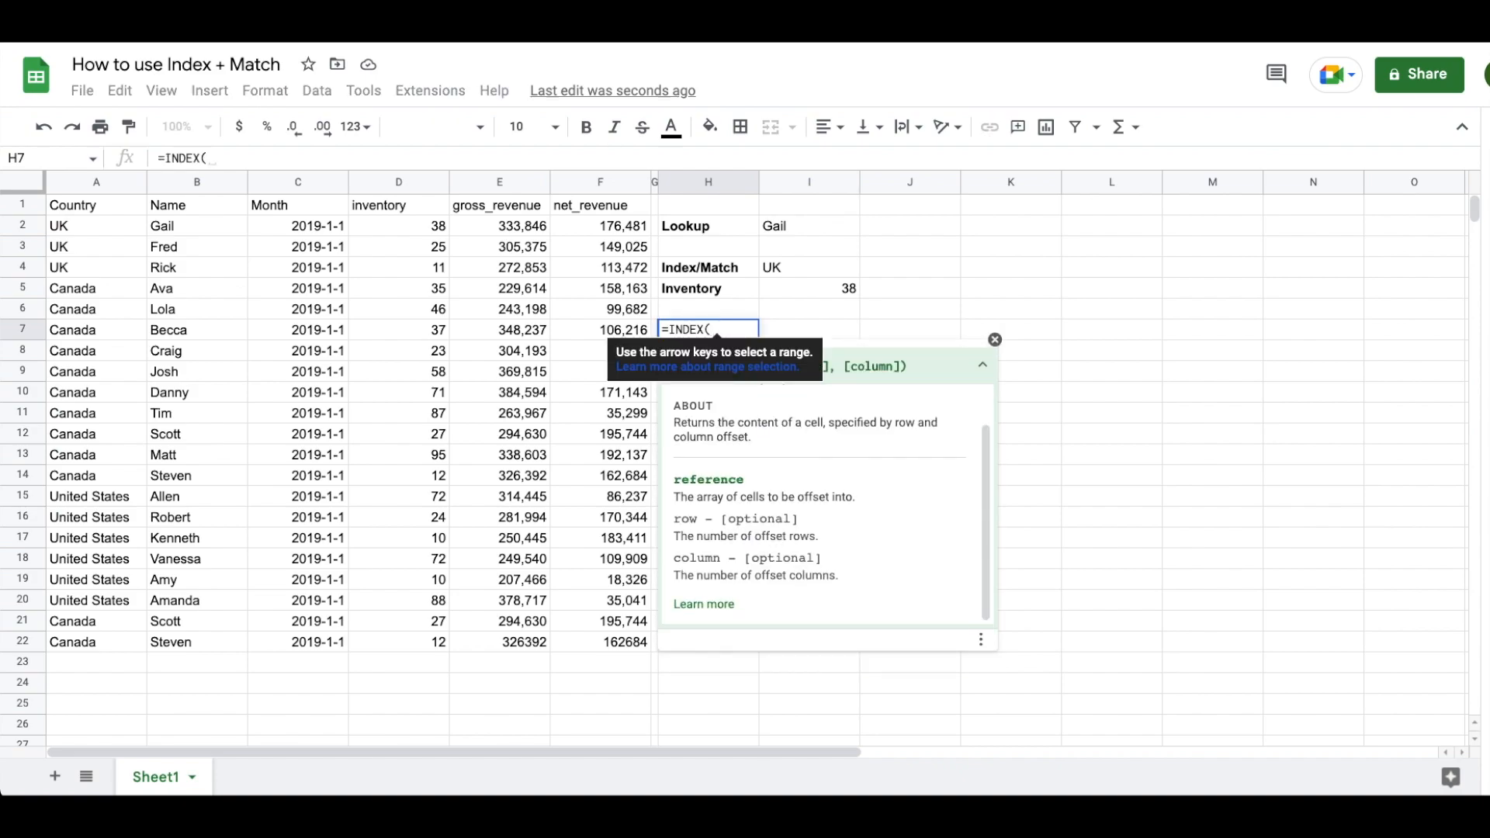
click(105, 183)
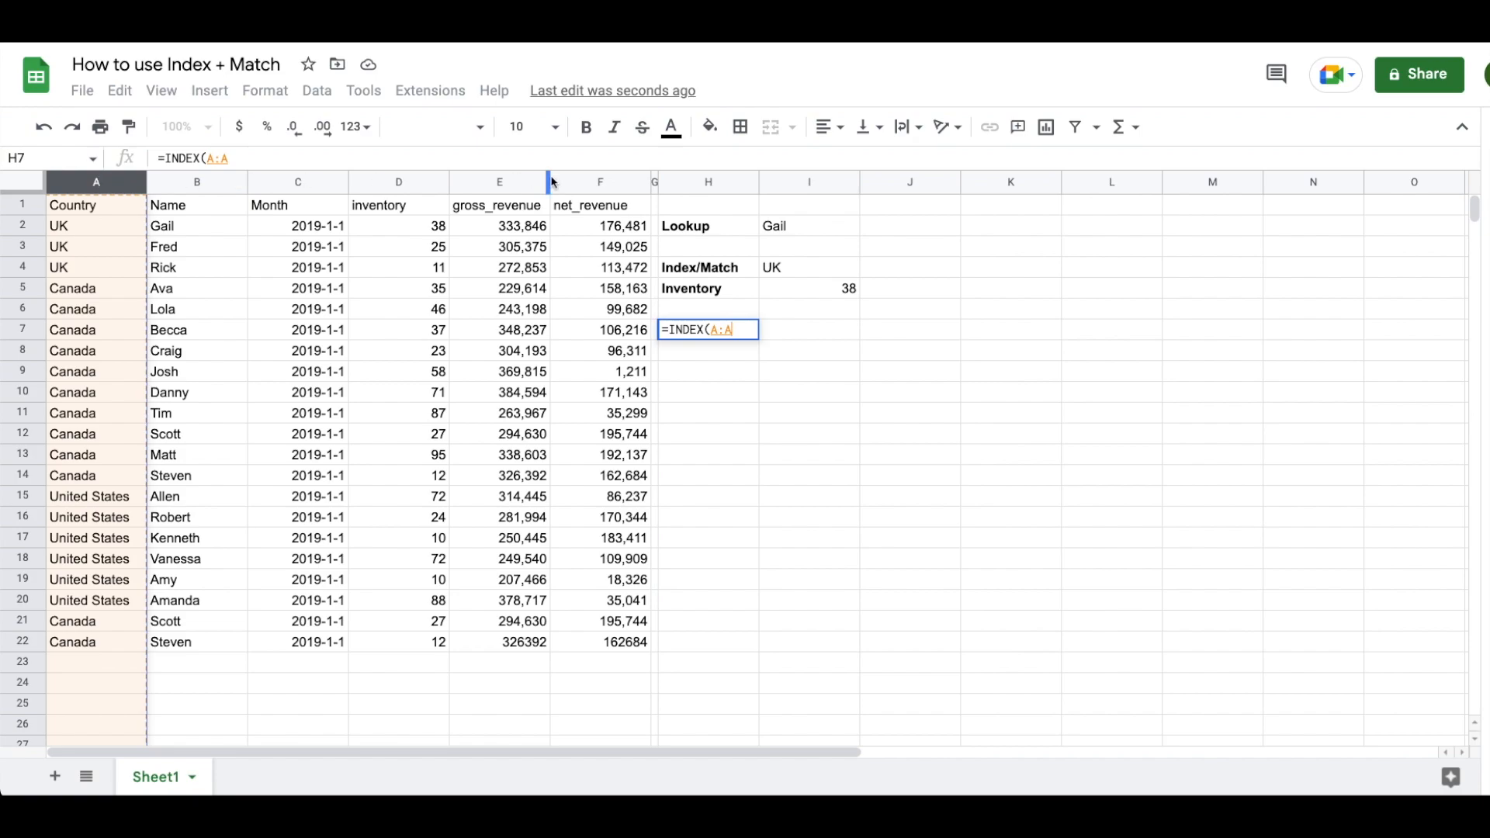
shift+click(602, 185)
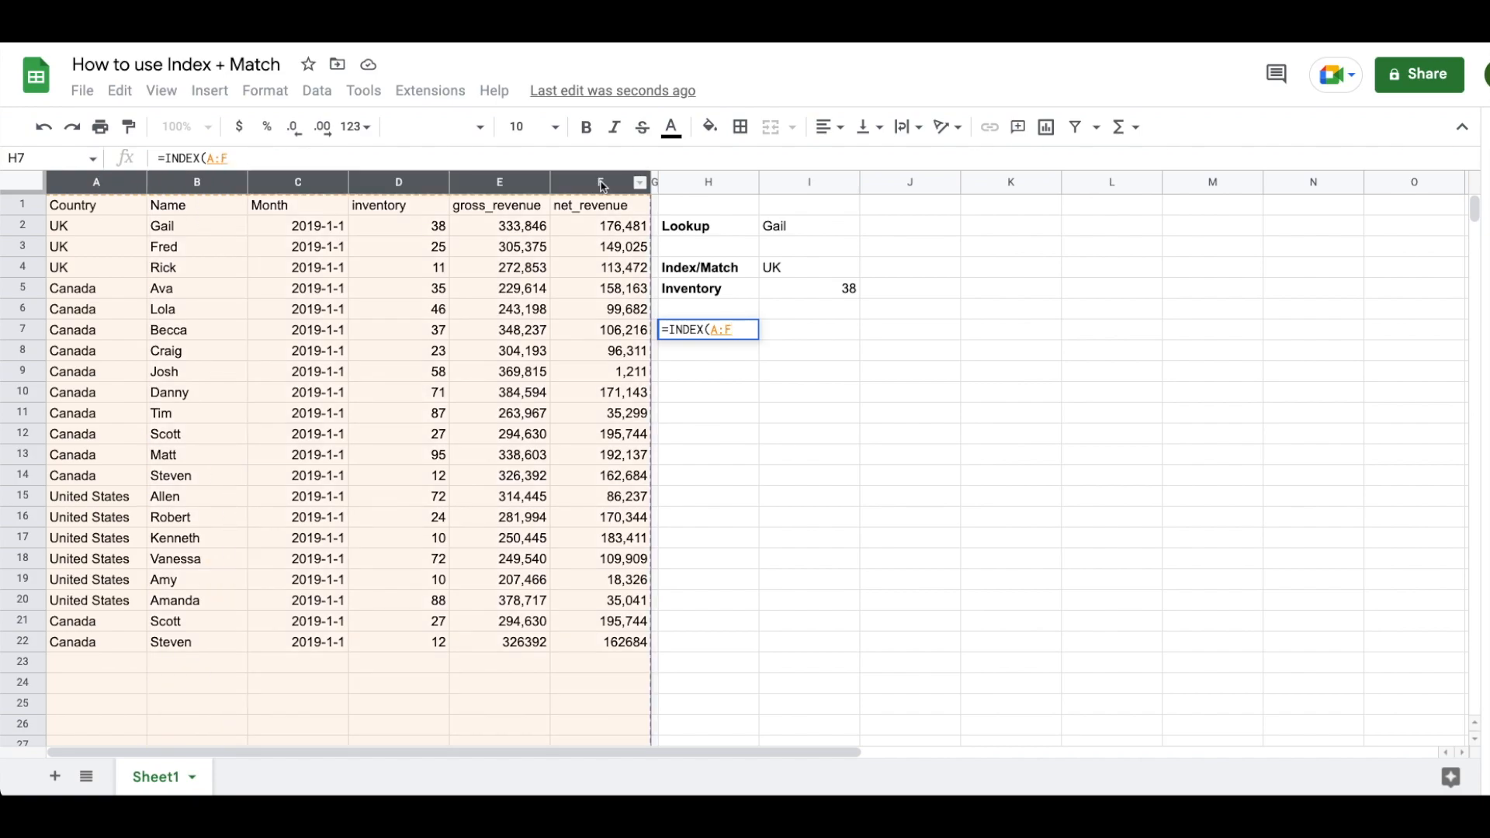
text(,)
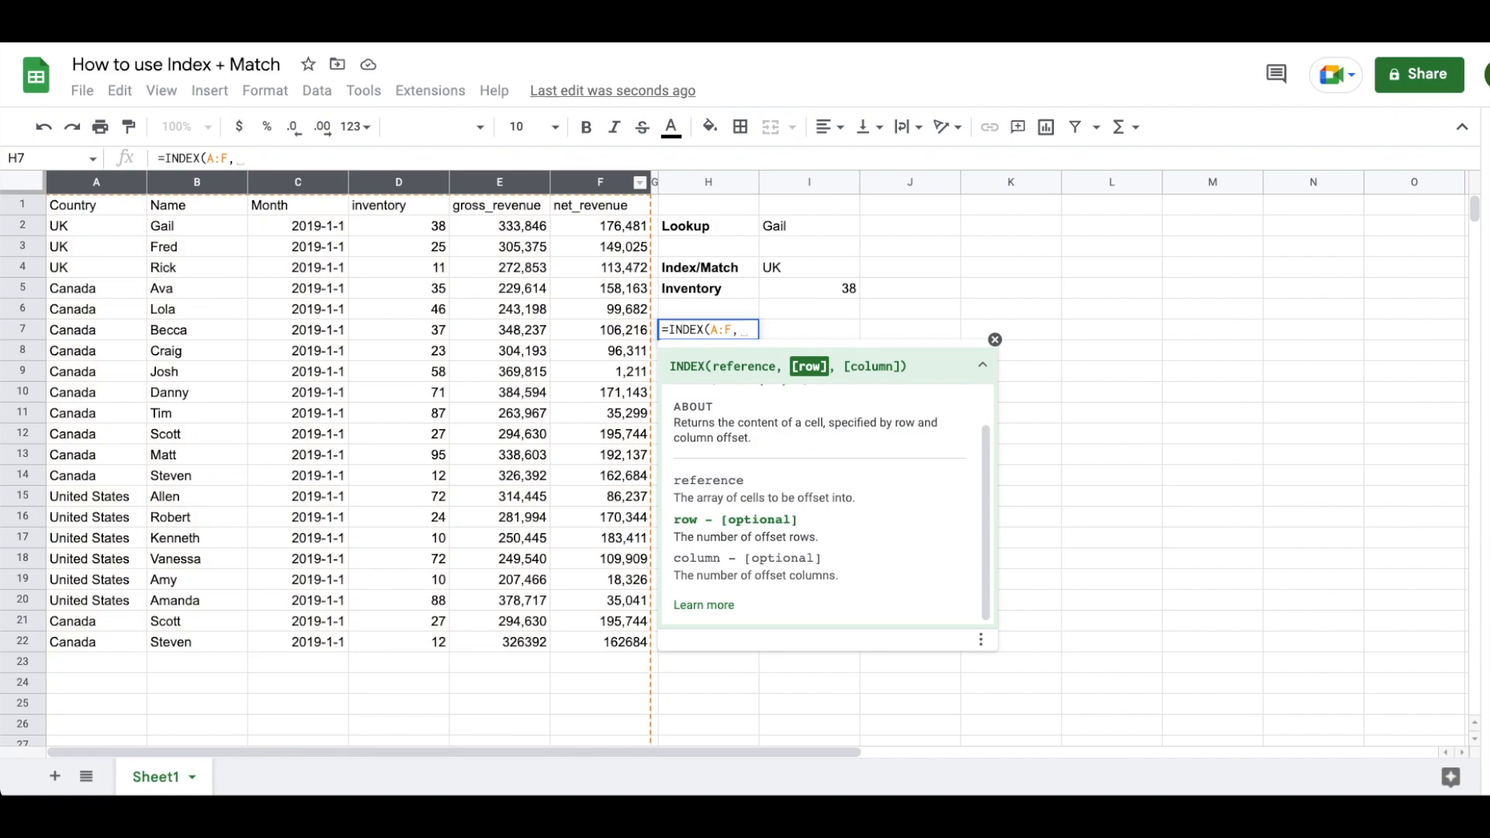
text(2)
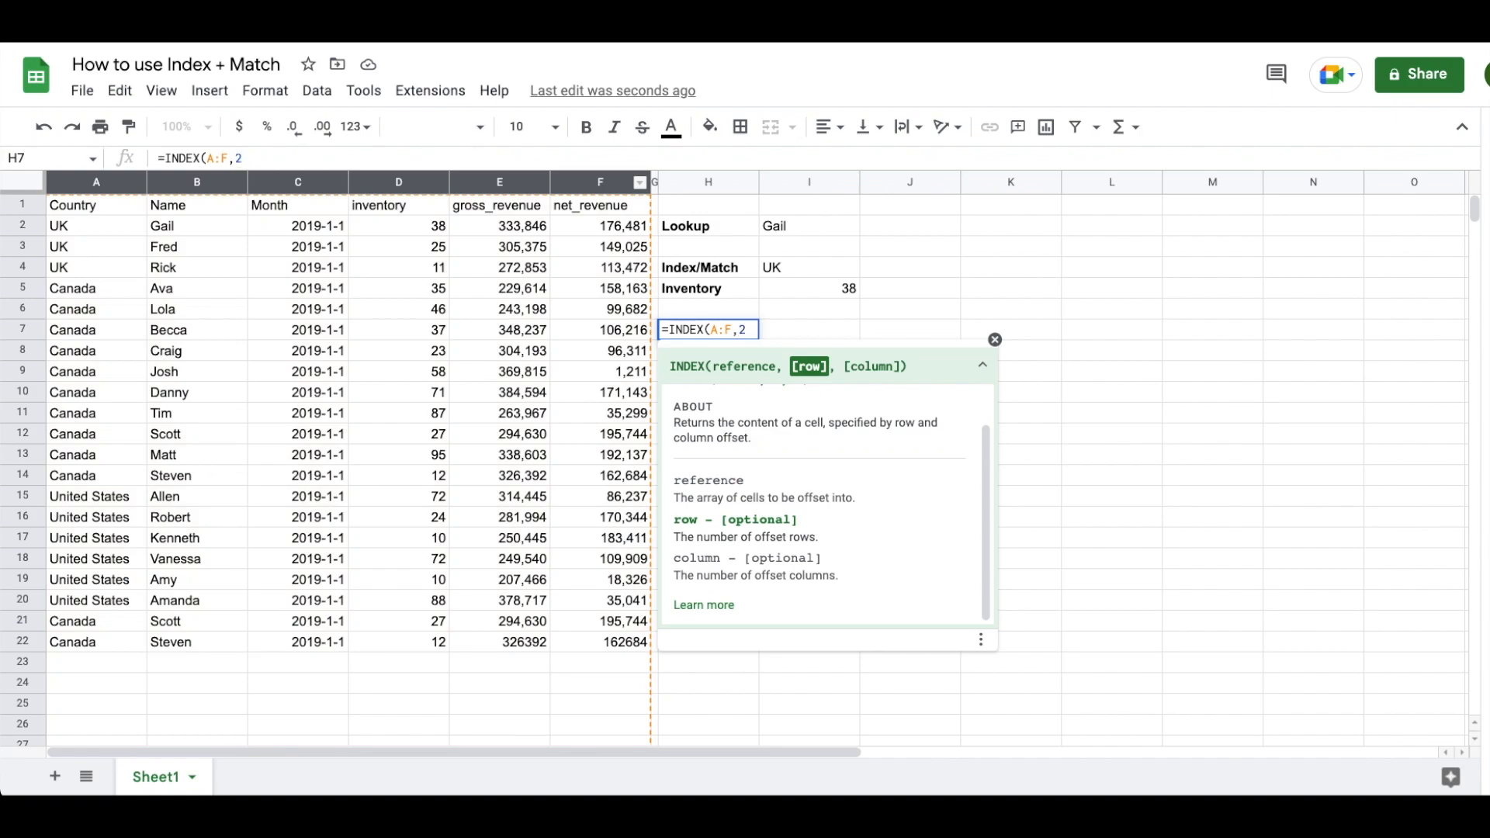
text(,1)
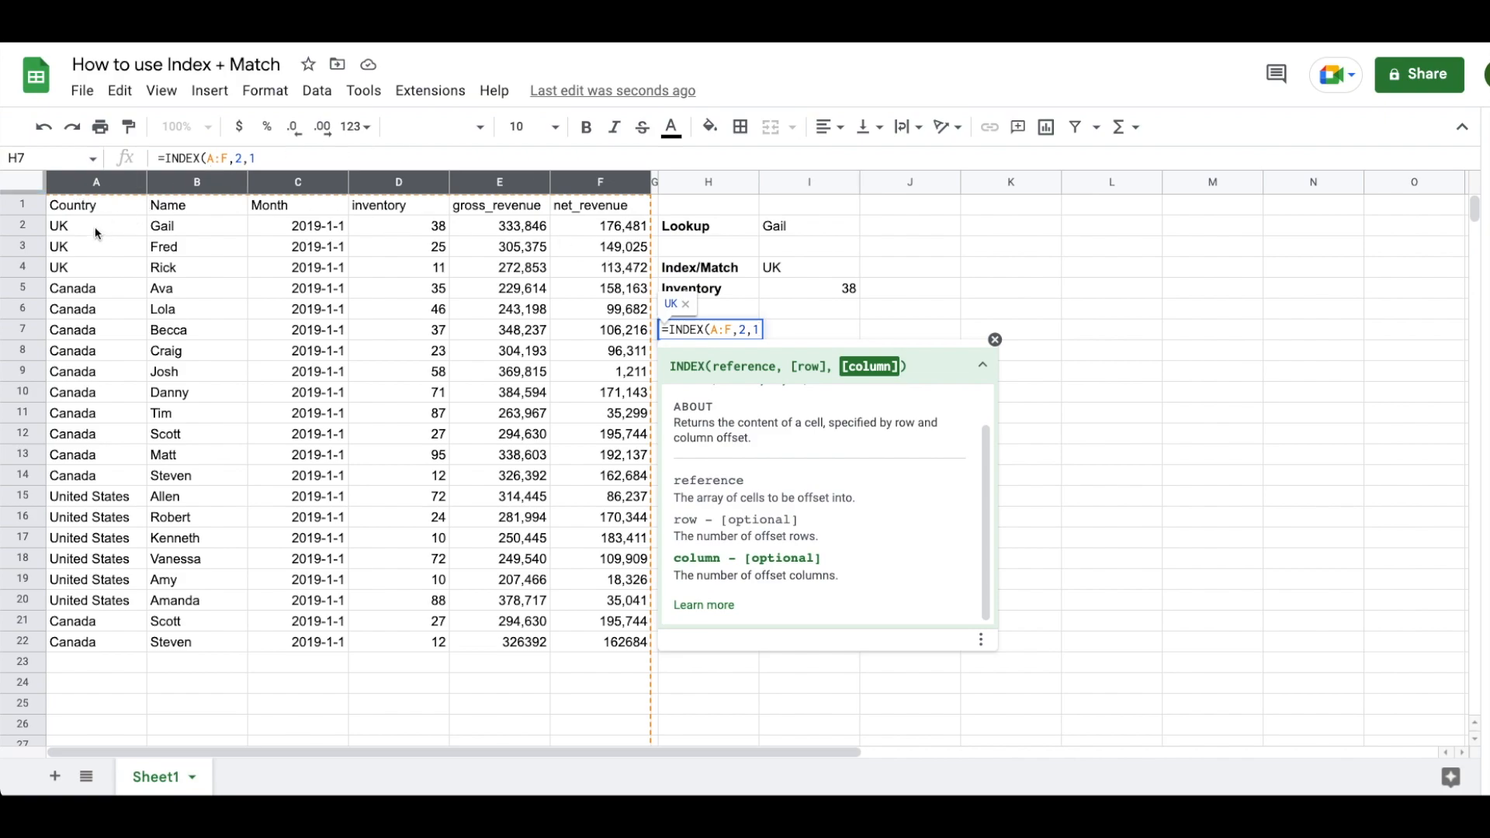
Remove the row and column arguments and enter the H7 formula as =INDEX(A:F)
key(BackSpace)
key(BackSpace)
key(BackSpace)
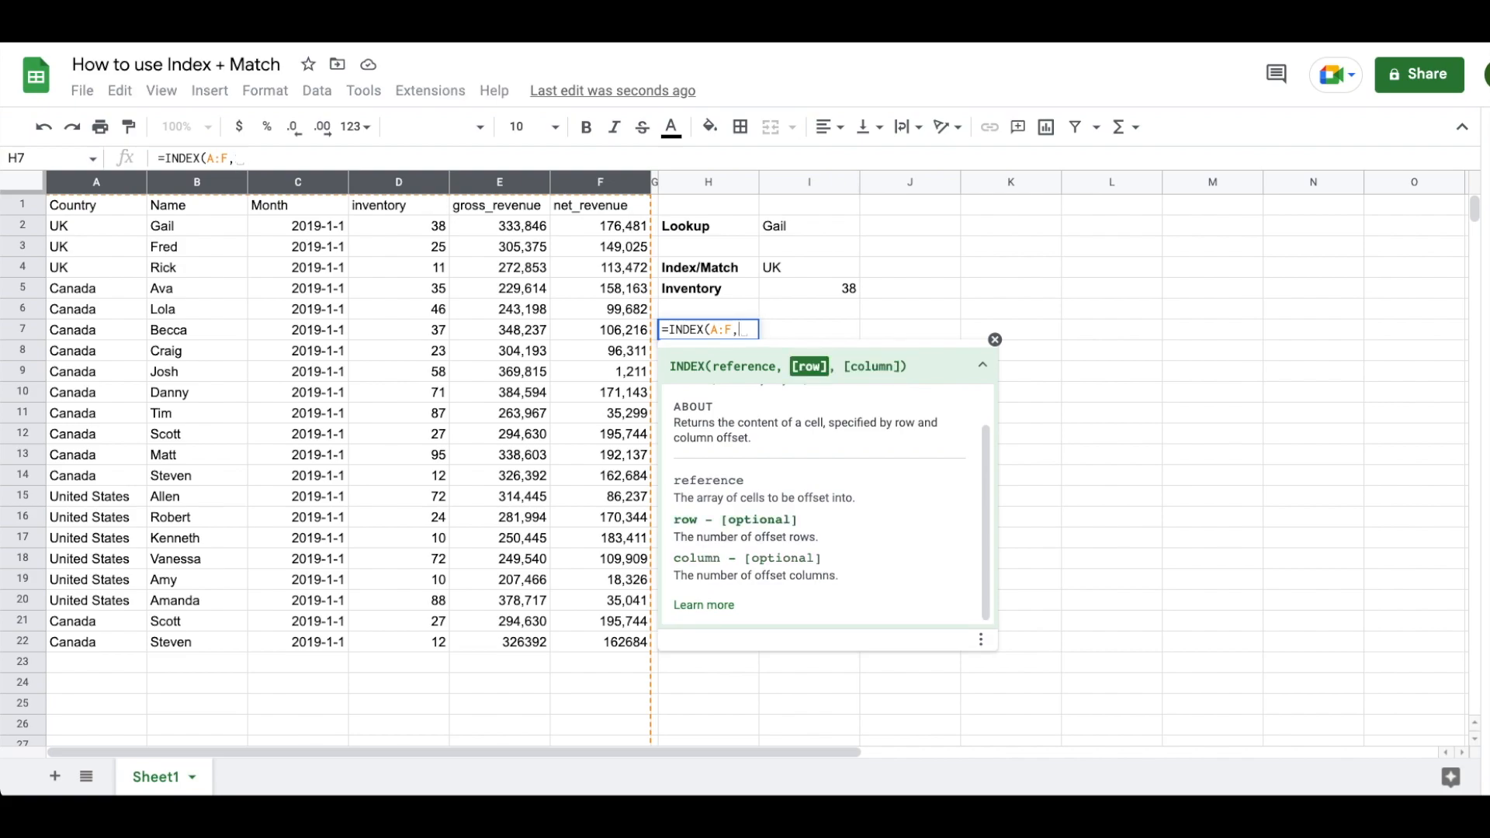
key(BackSpace)
text())
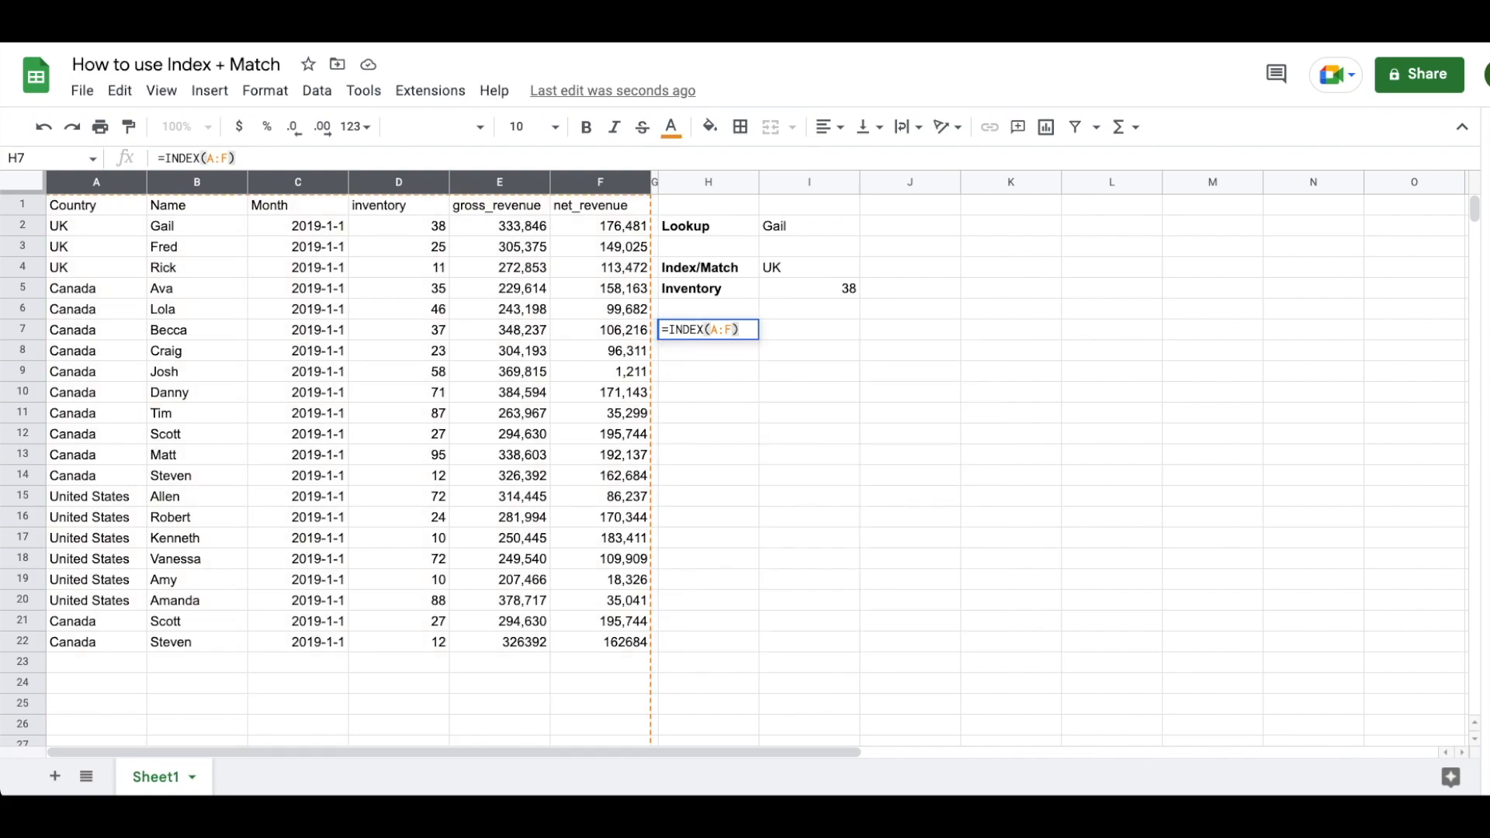
key(Return)
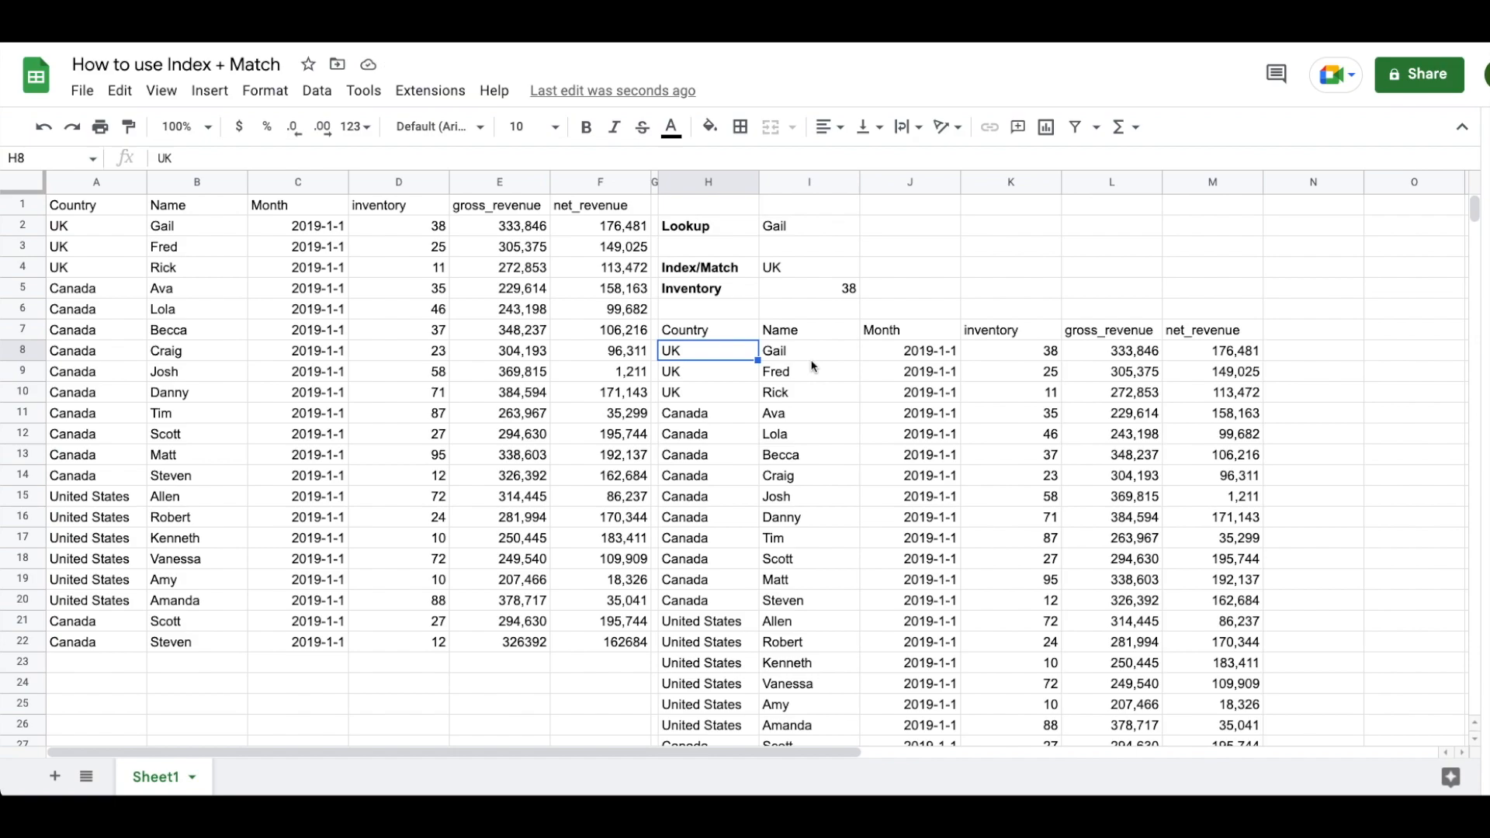
Add row 2 and column 1 to the H7 formula so it reads =INDEX(A:F,2,1), and review it
key(Up)
key(Return)
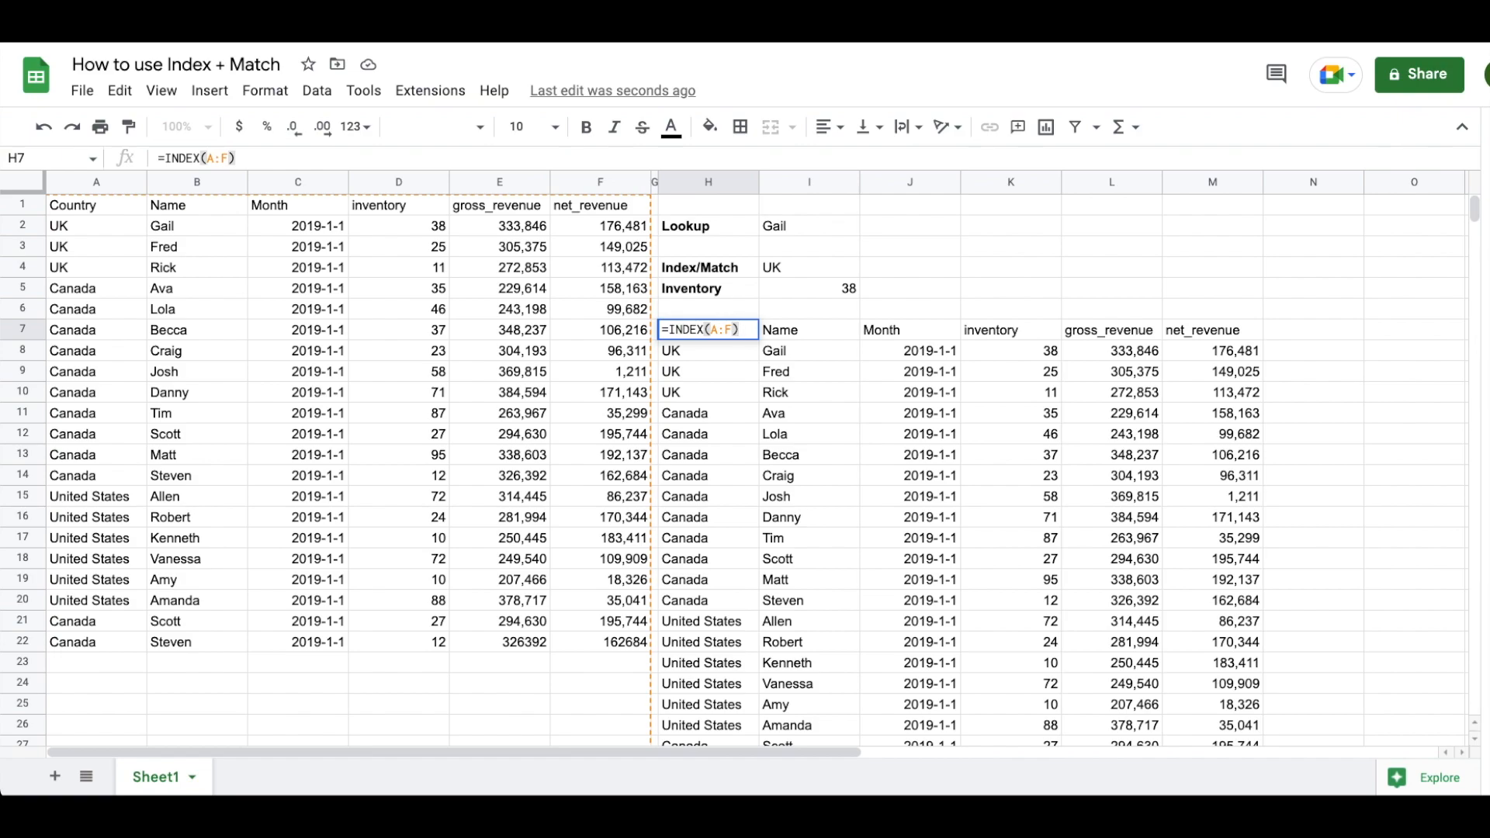
key(BackSpace)
text(,)
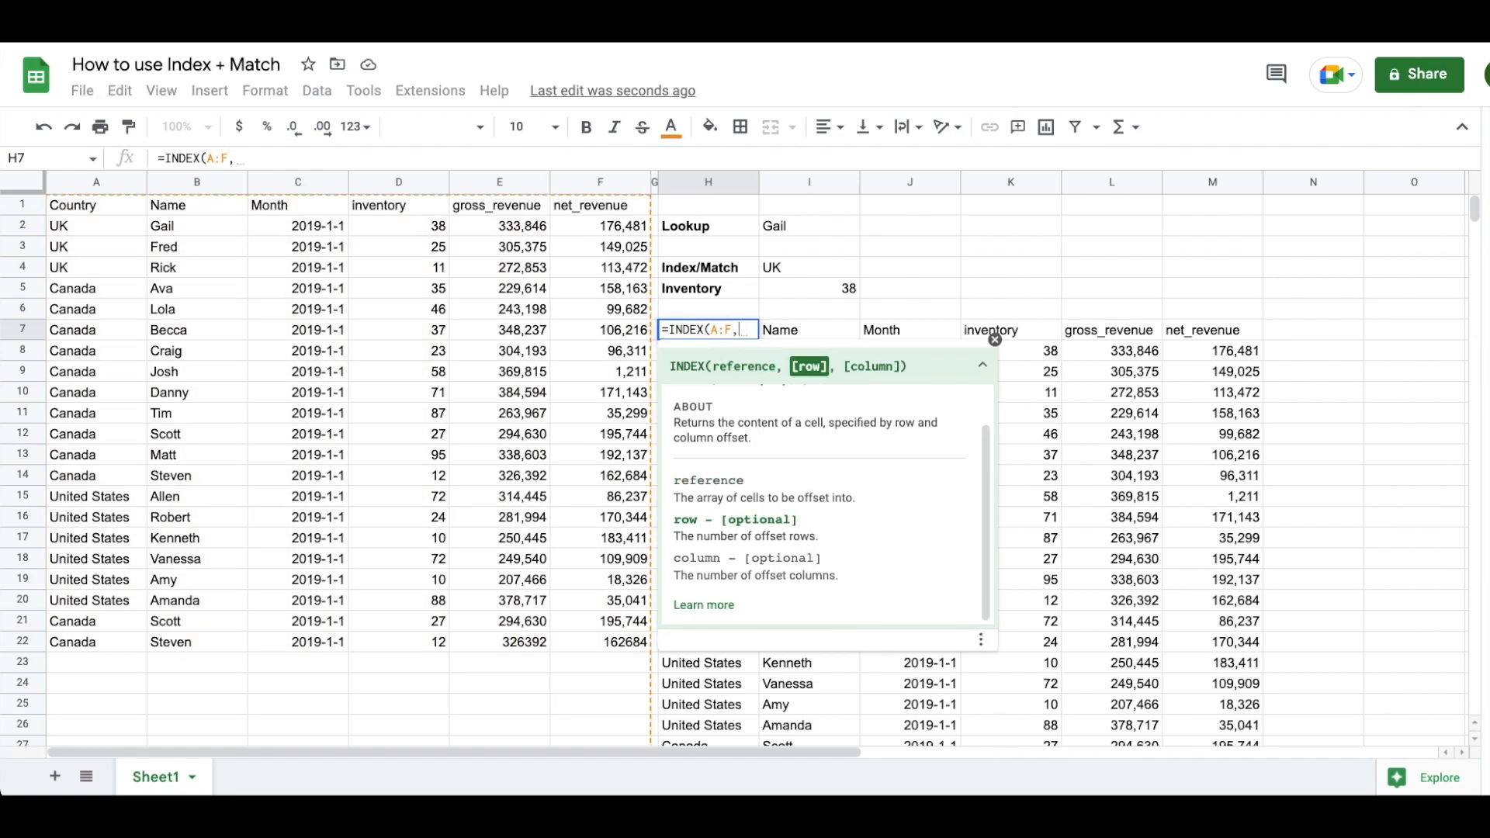
text(2,1)
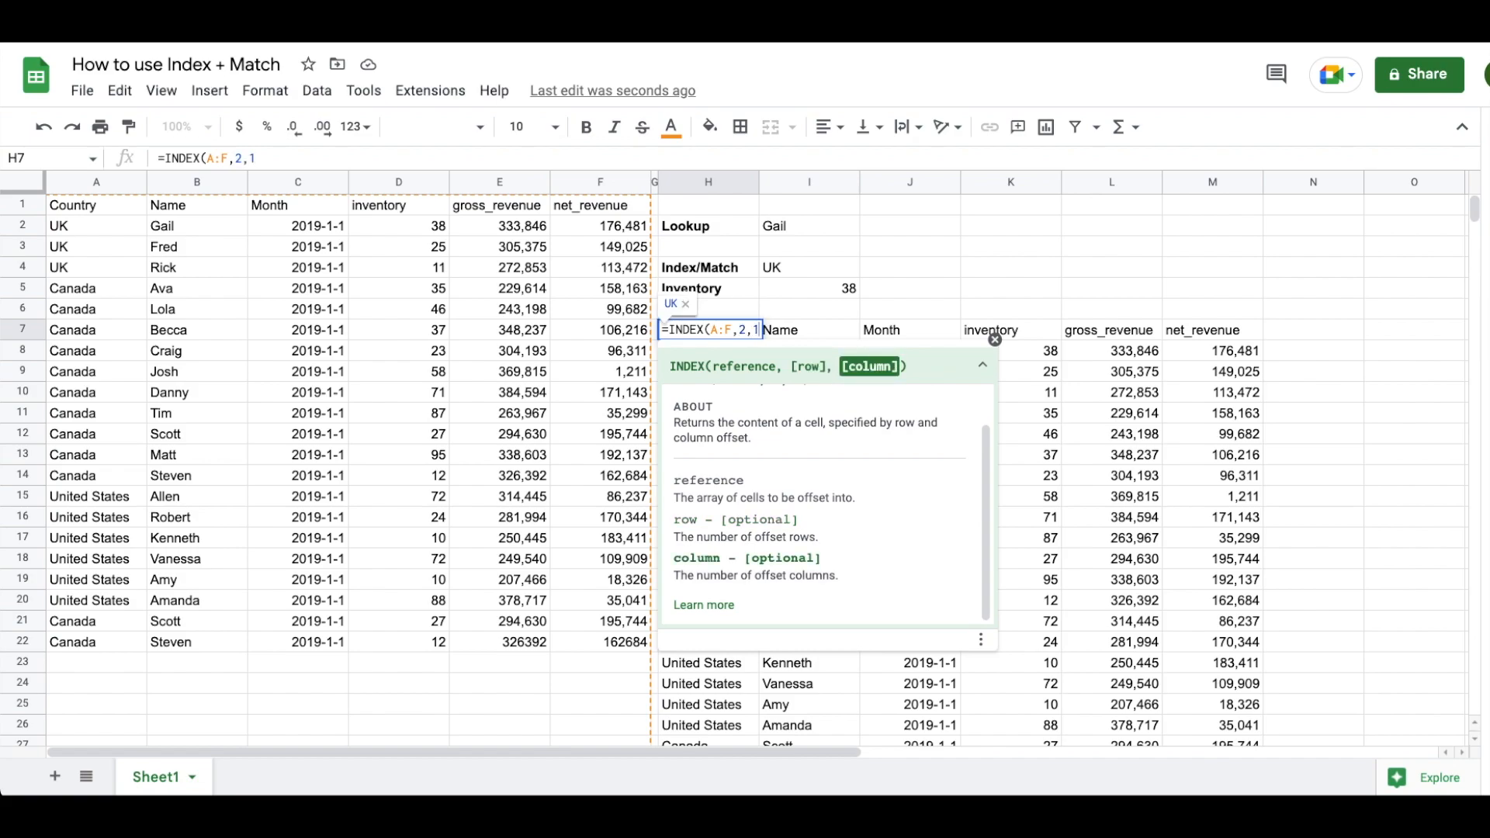
key(Return)
click(677, 335)
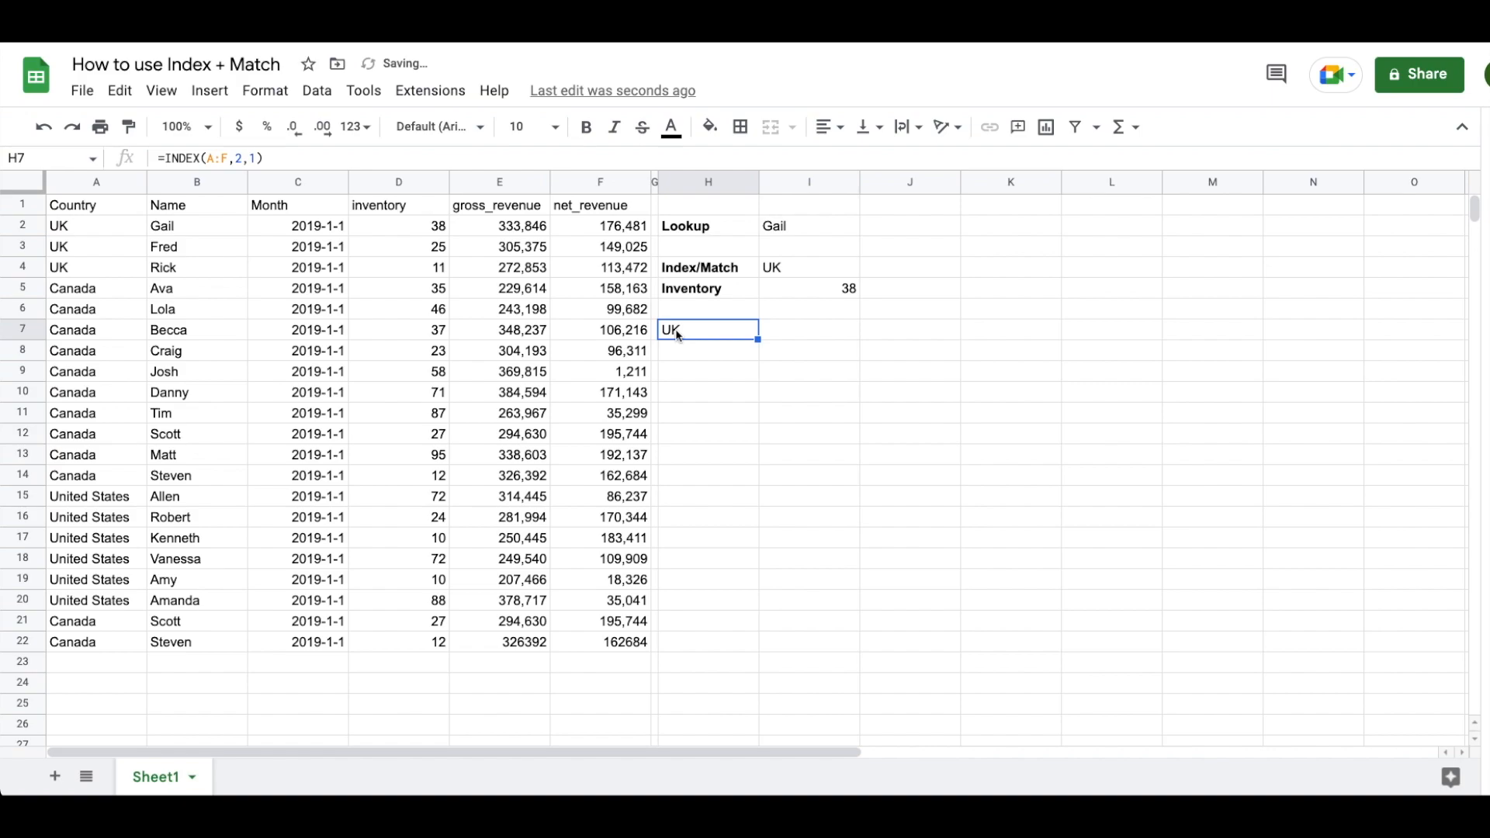
key(Return)
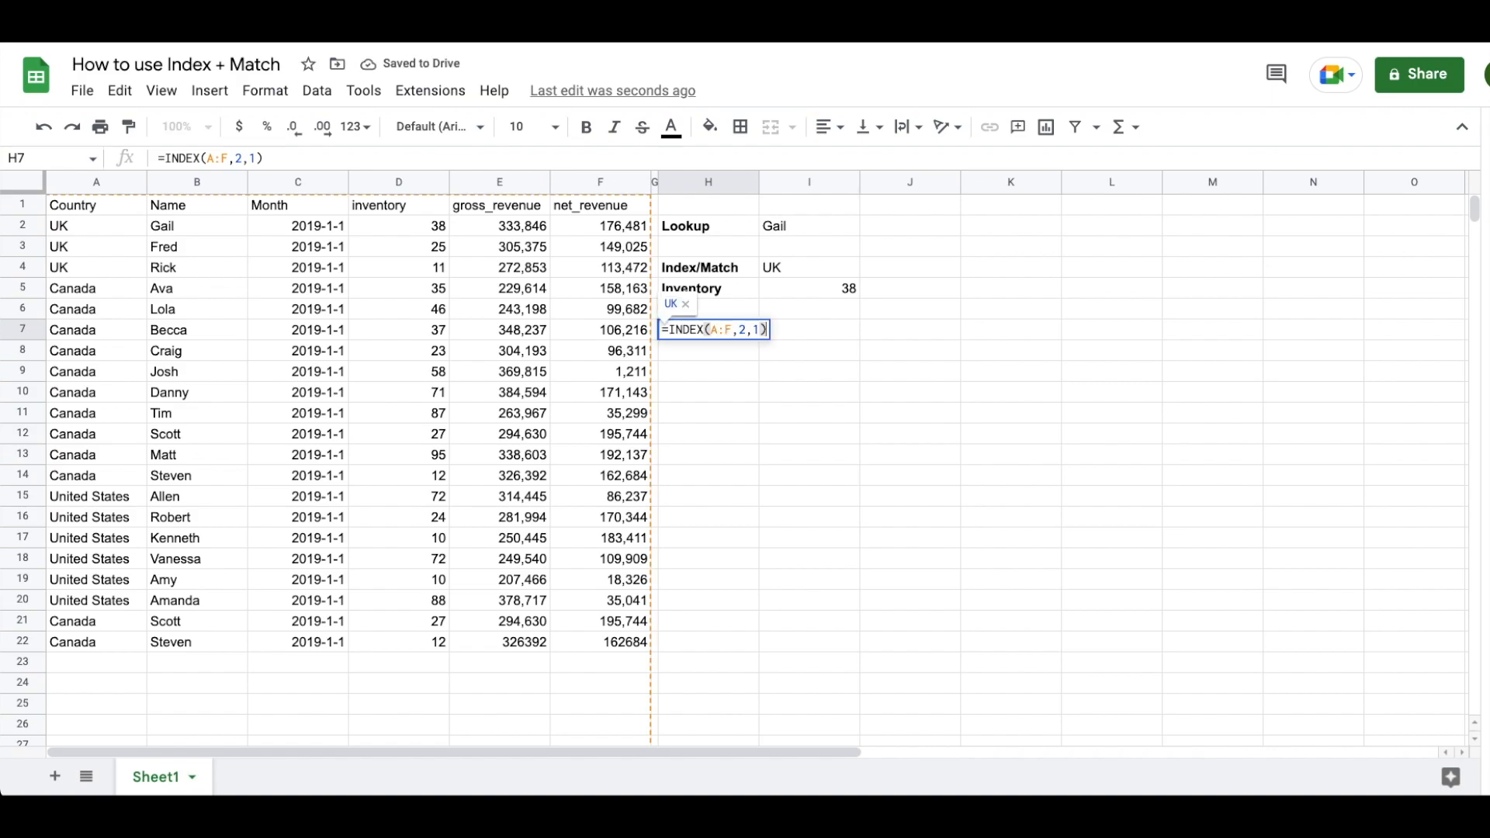
key(Return)
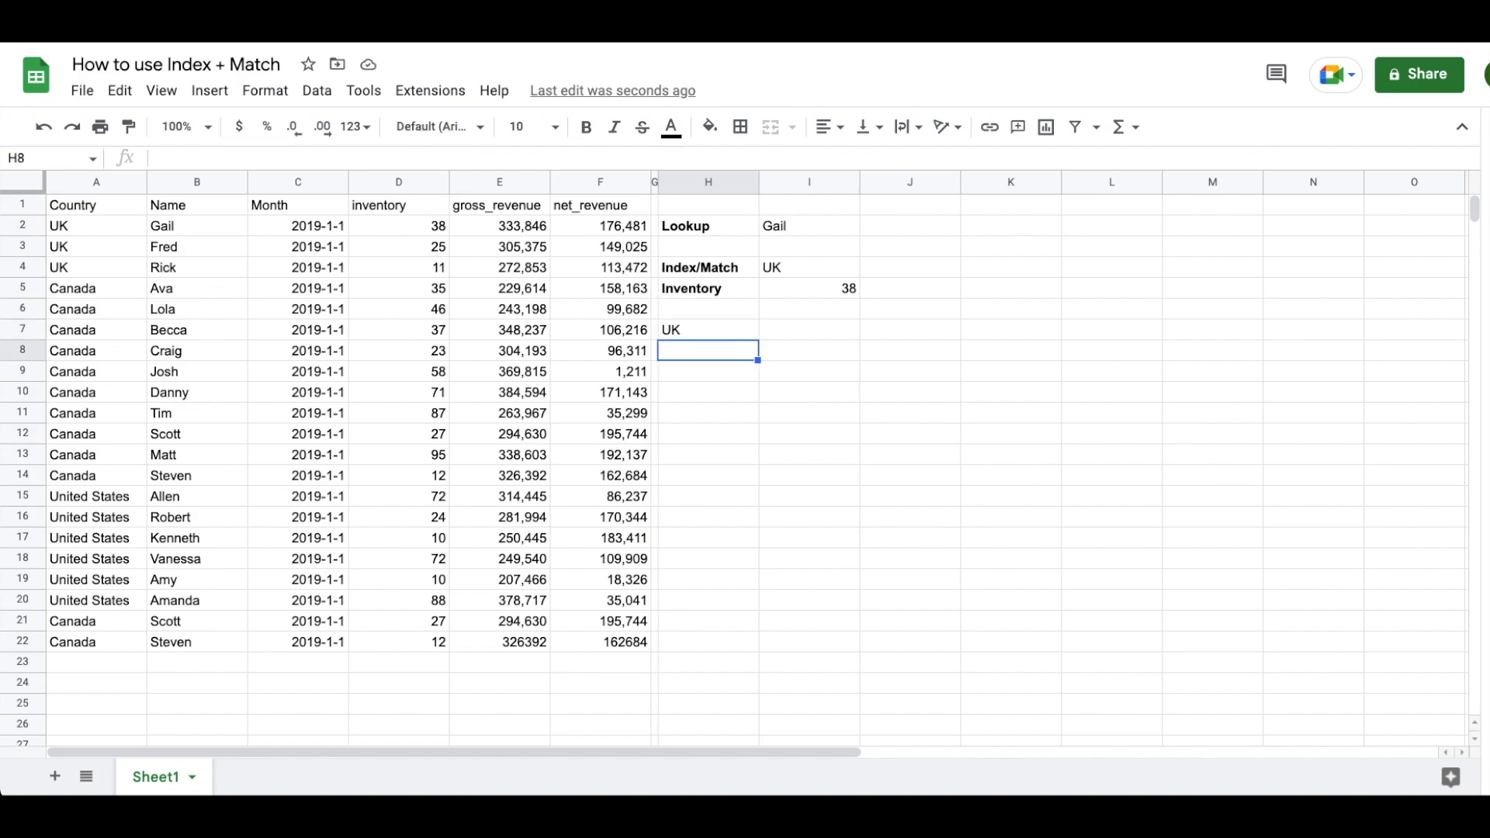
Try the direct reference =A2 in I7 as a comparison to the INDEX formula, and clear the cell again
key(Right)
key(Up)
text(=)
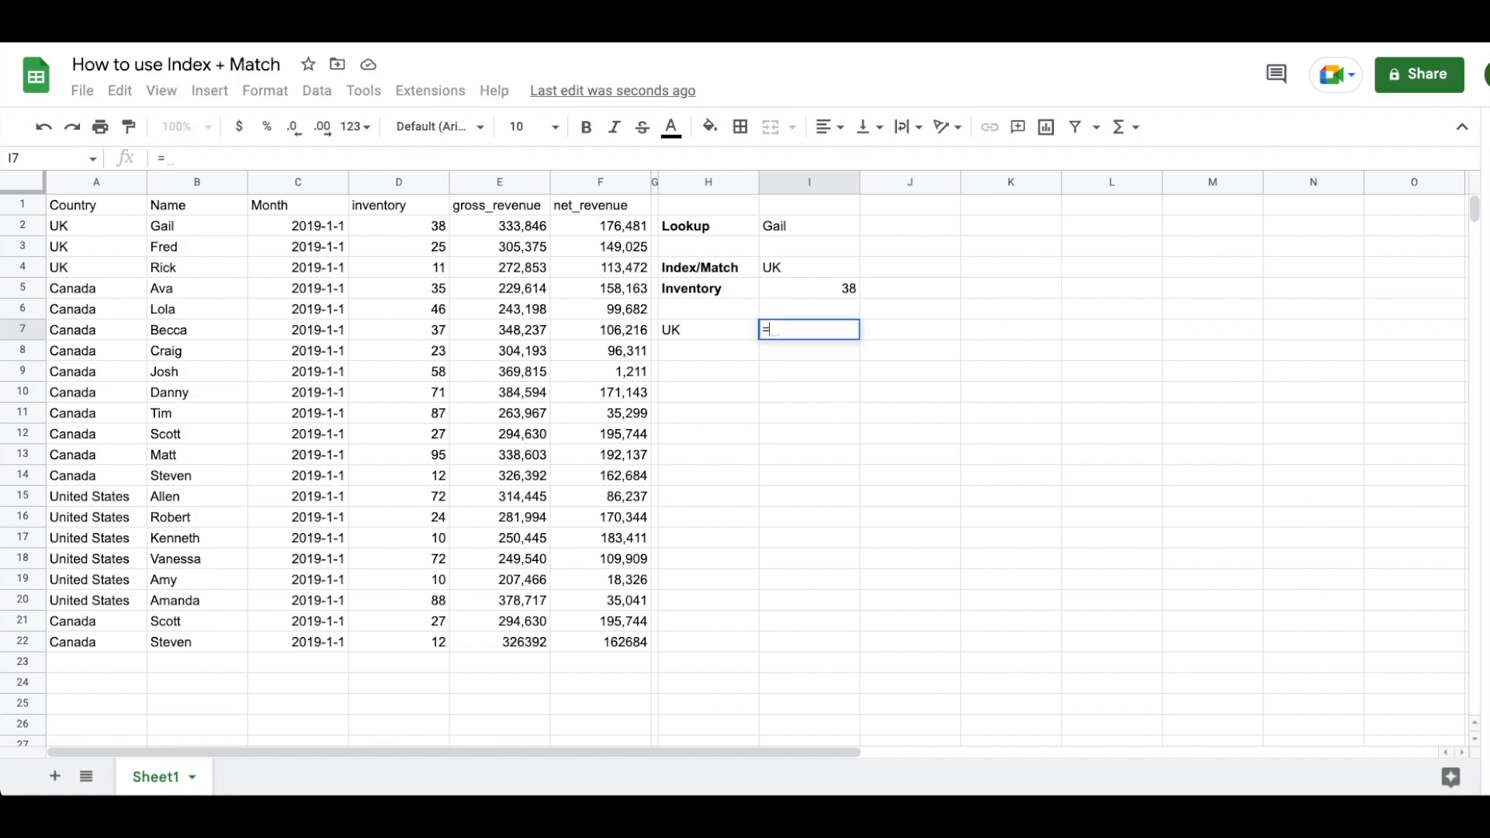
text(B1)
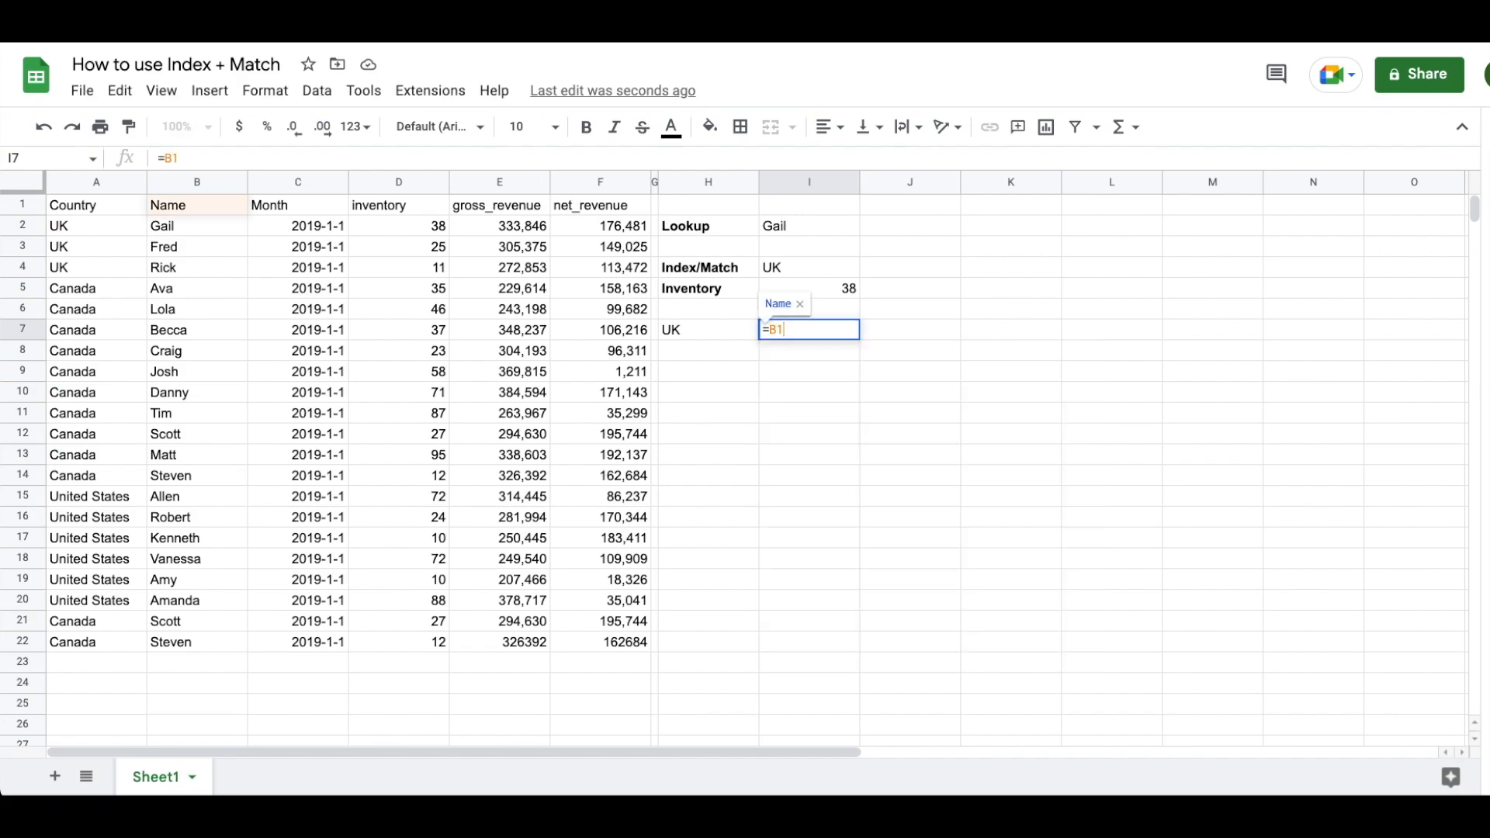
key(BackSpace)
key(BackSpace)
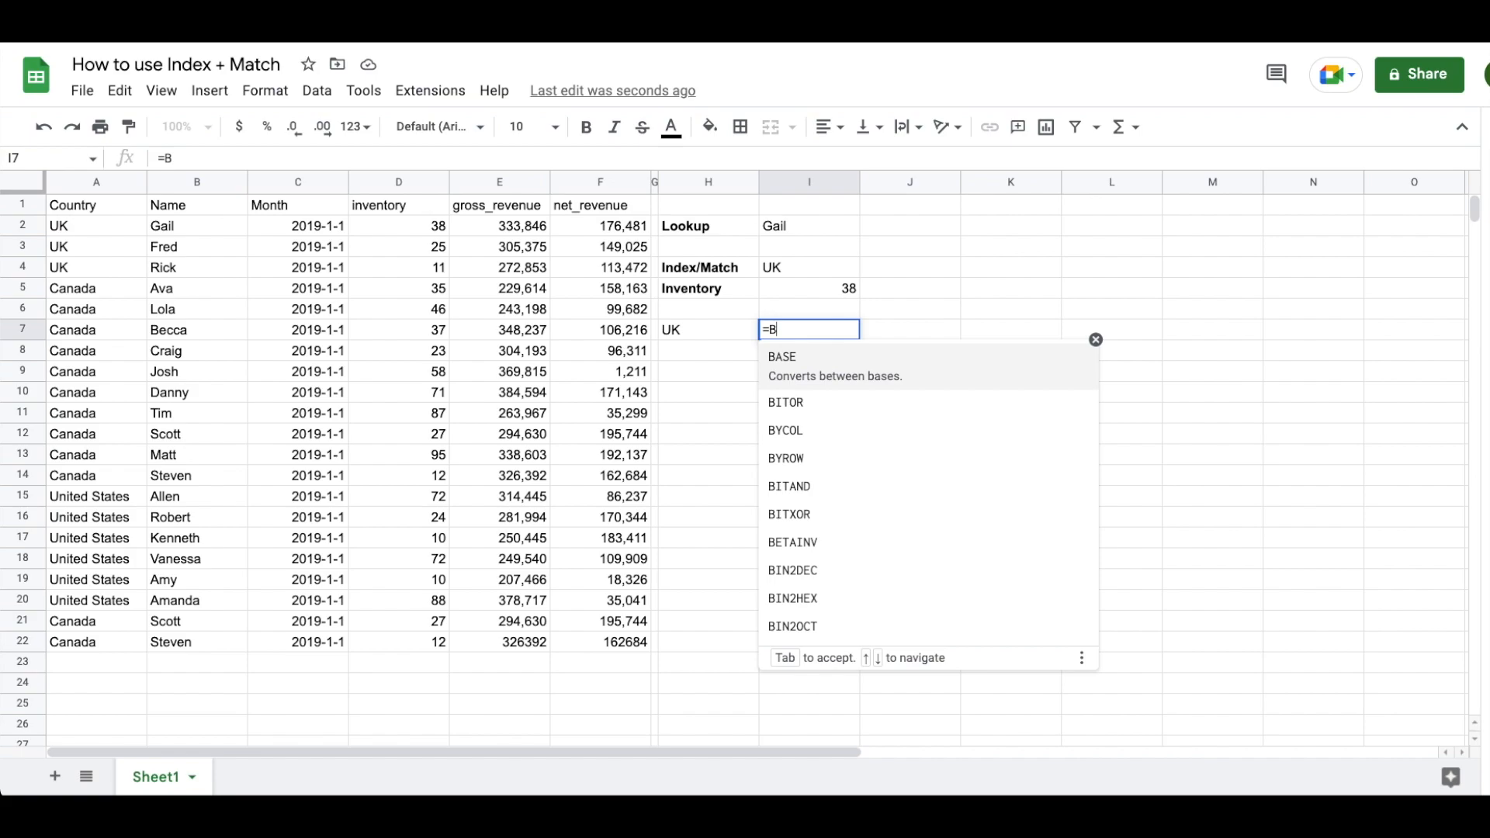
text(A2)
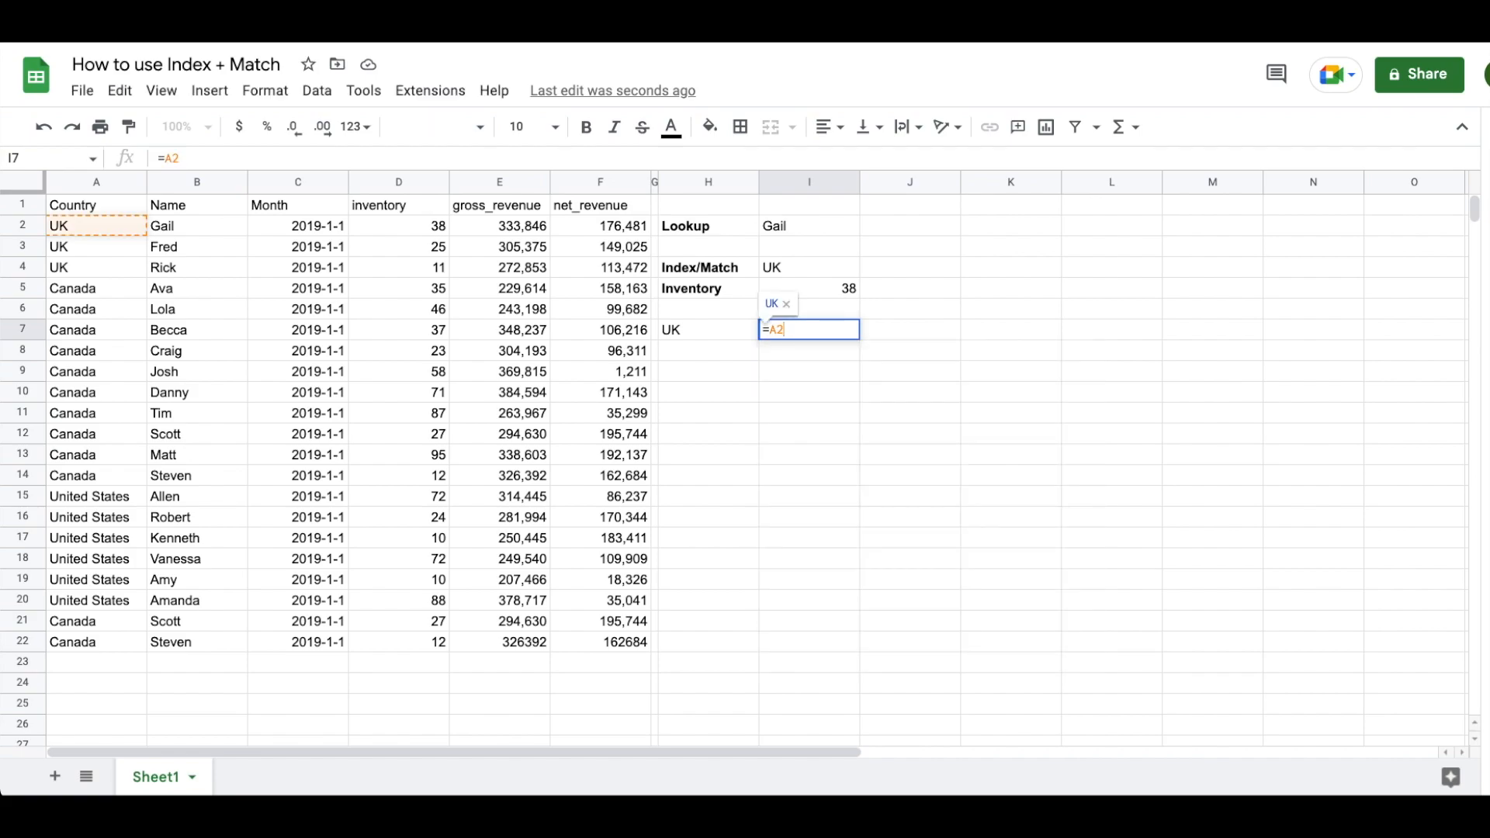
key(Return)
key(Up)
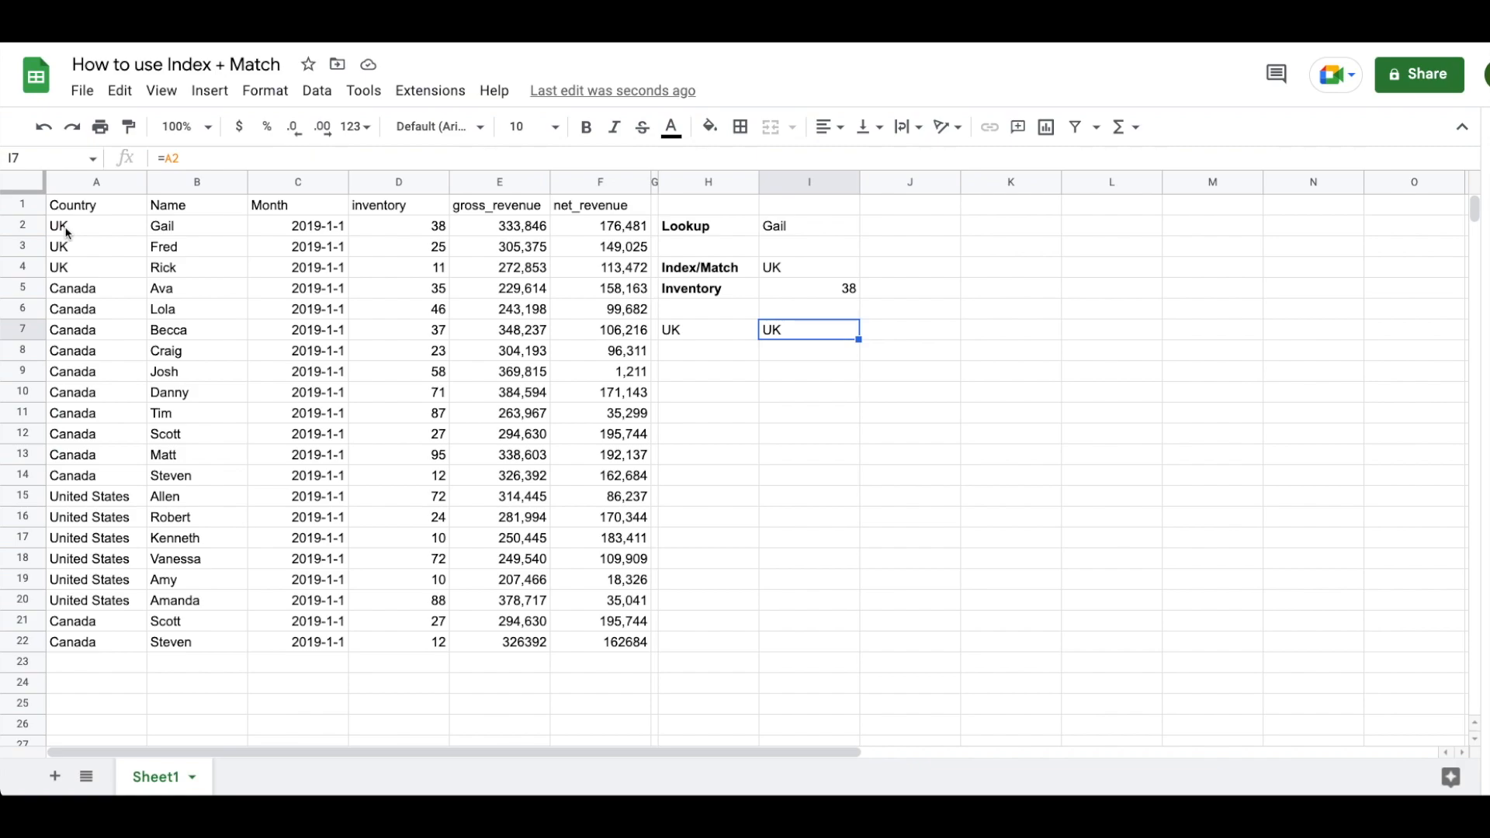
key(Delete)
Build a MATCH formula in H8 with search key I2, range B:B and search type 0
key(Down)
key(Left)
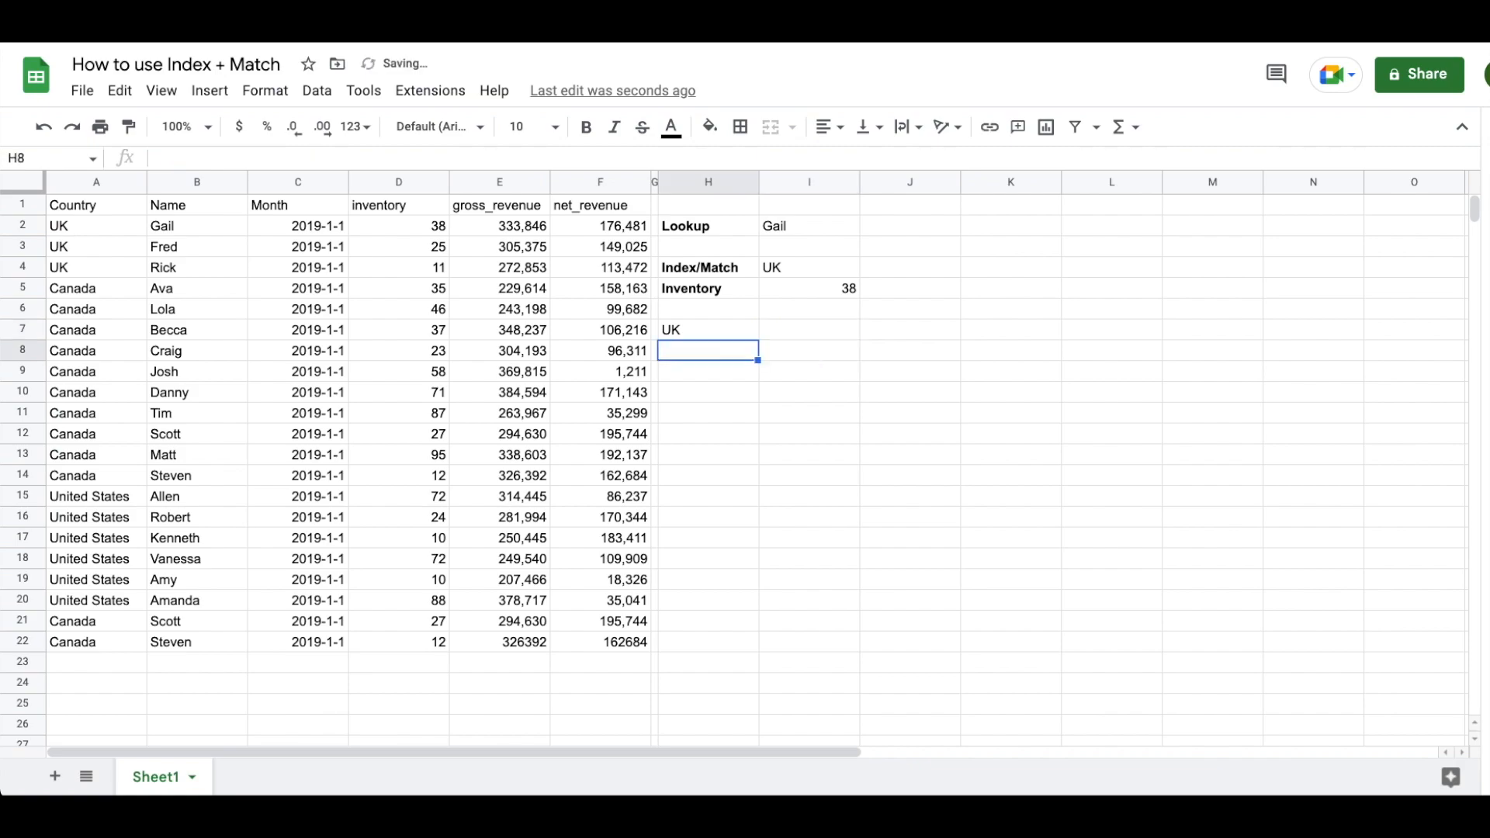
text(=match()
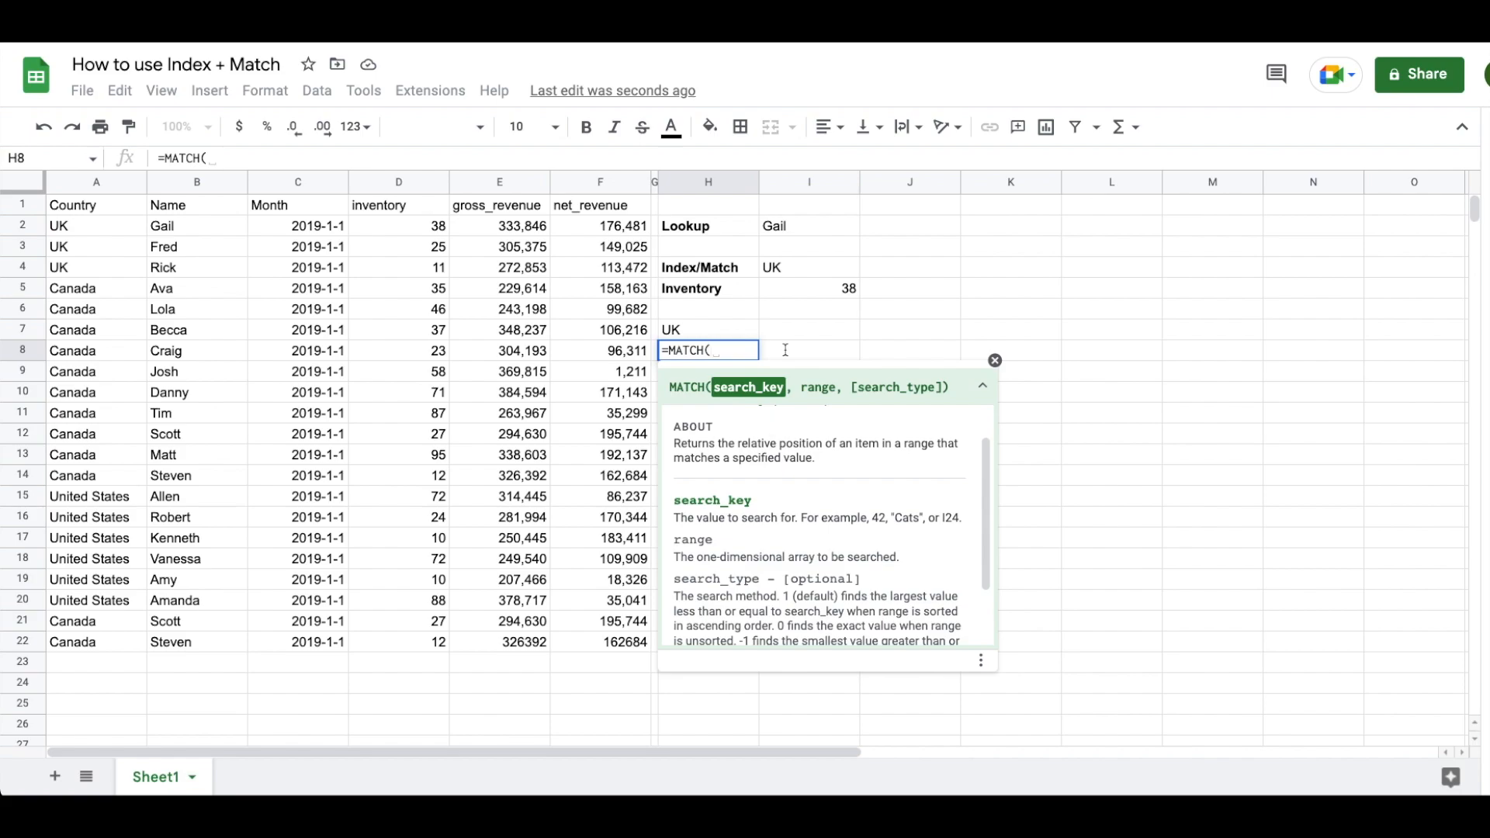
click(778, 227)
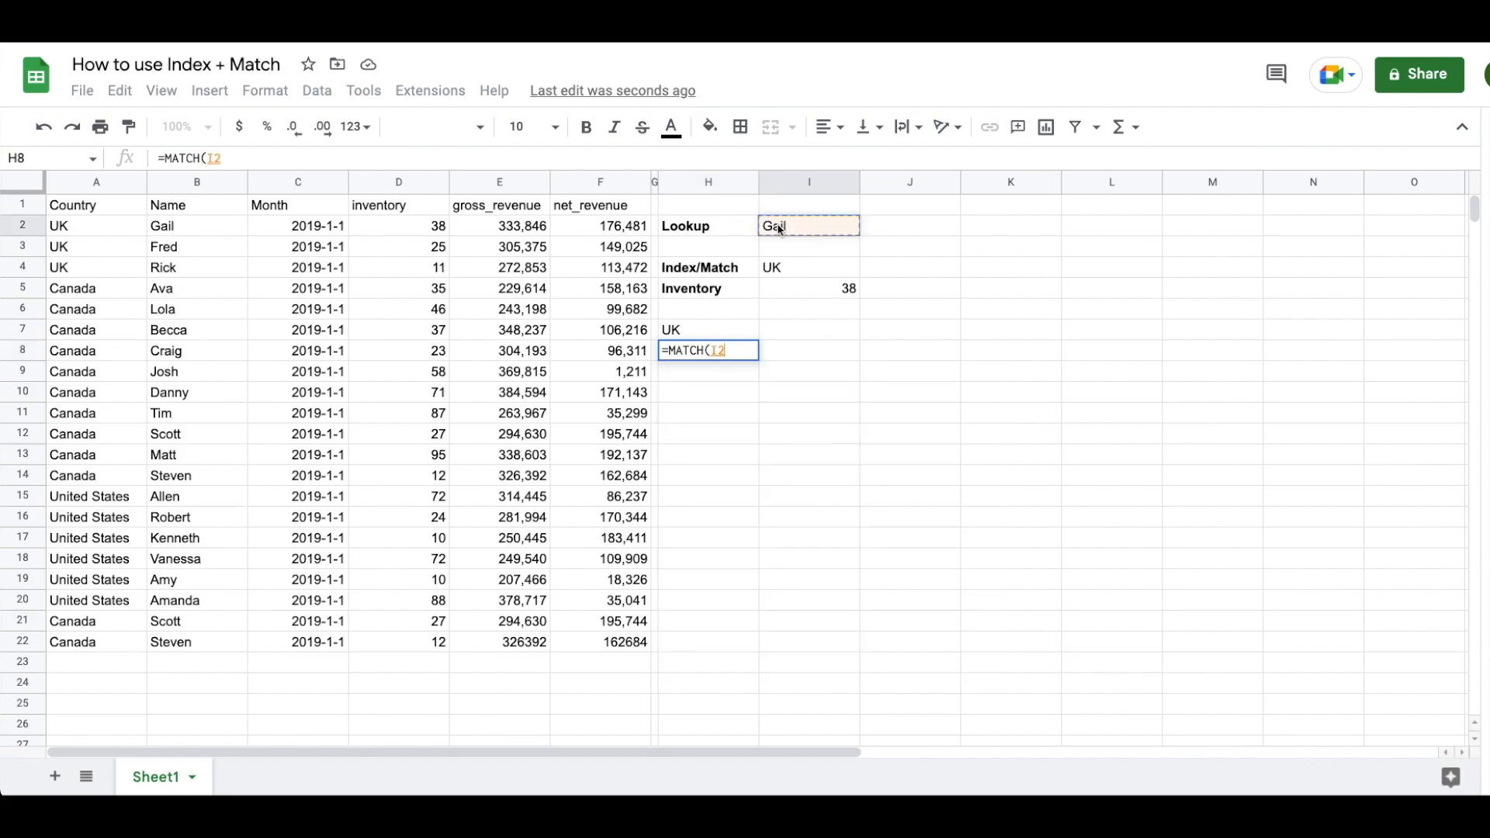
text(,)
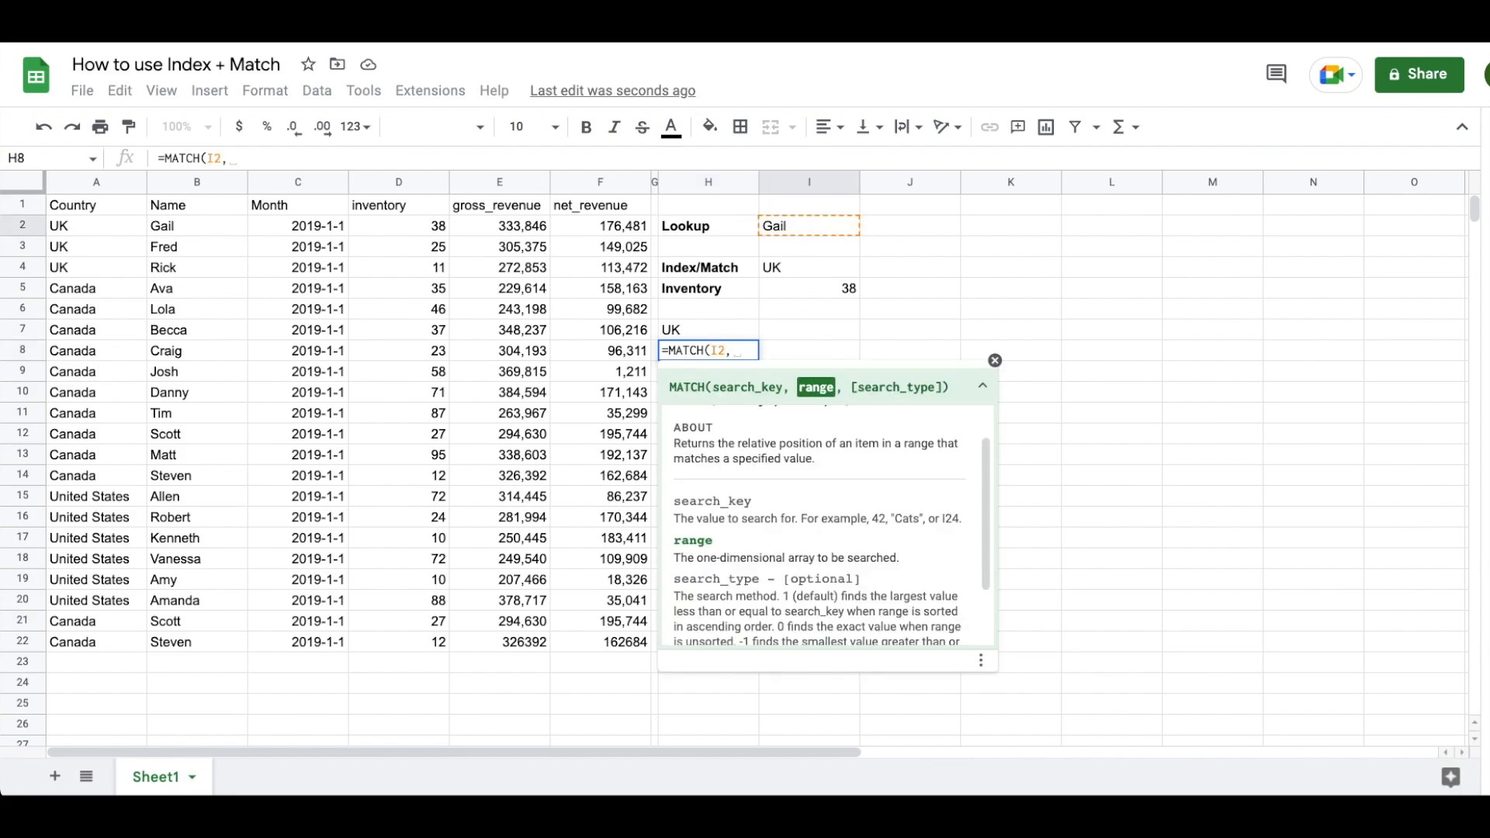
click(201, 184)
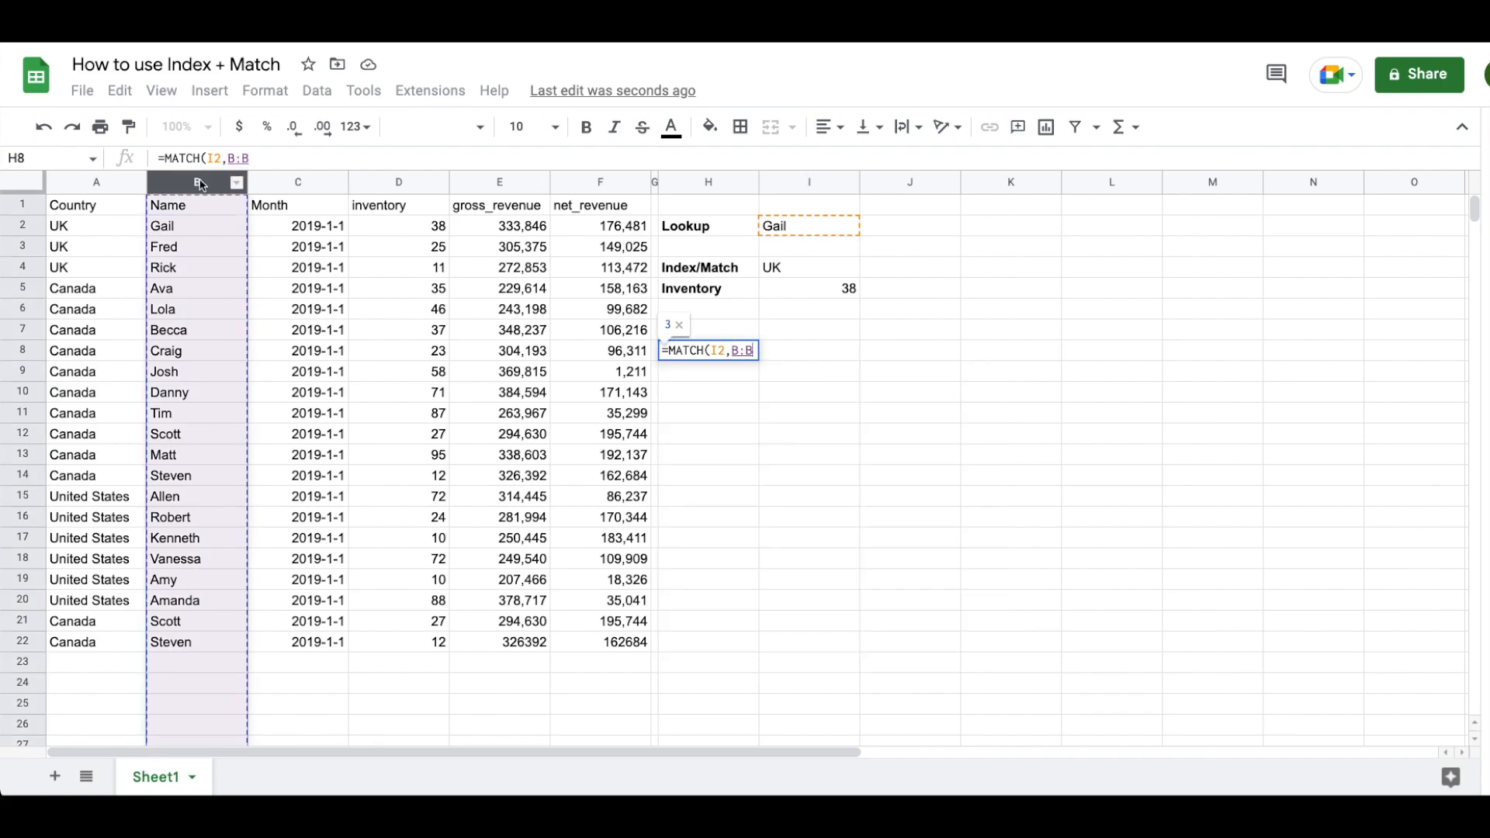
text(,)
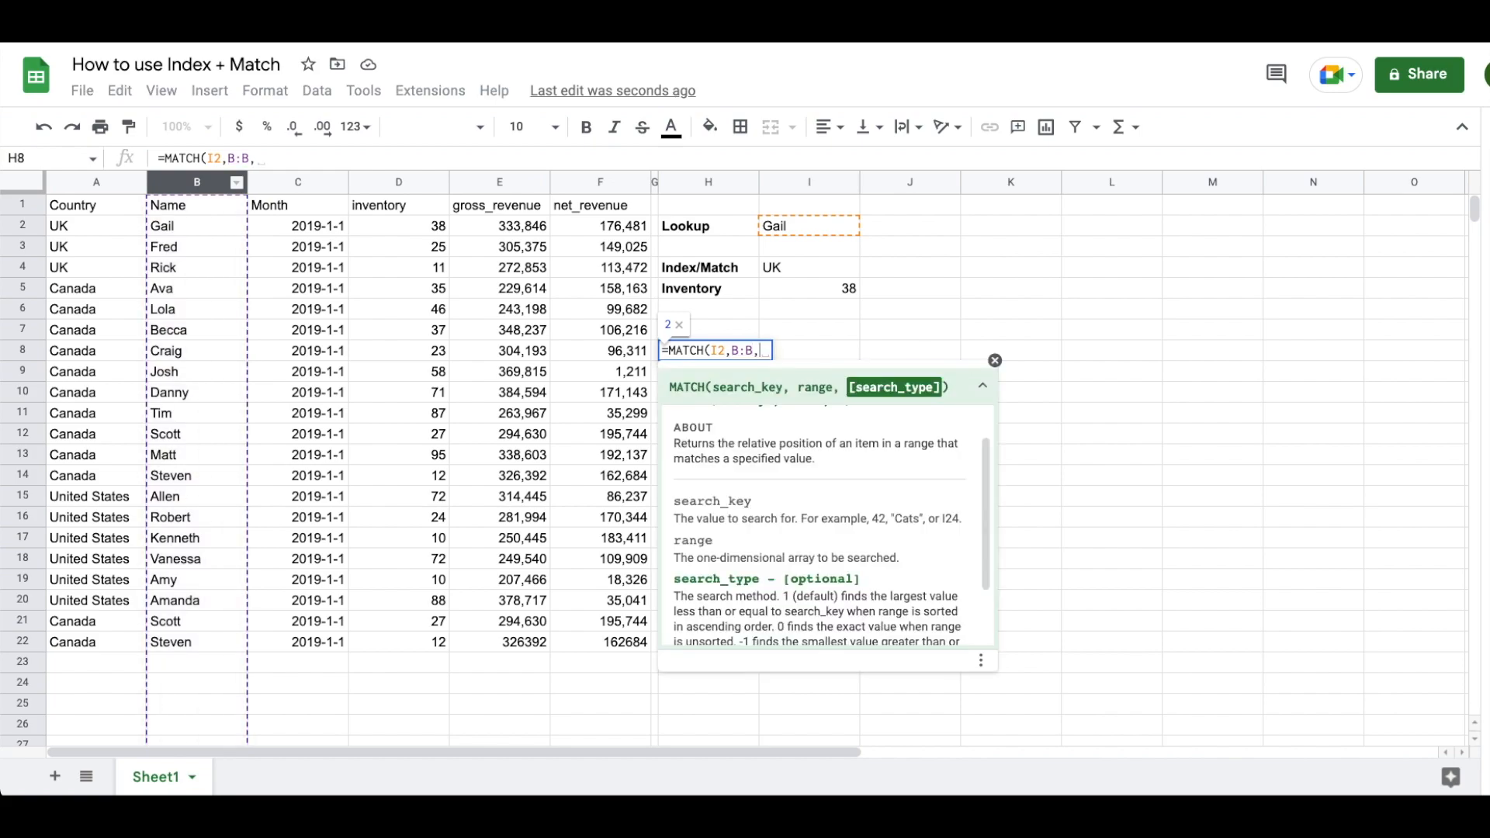
text(0)
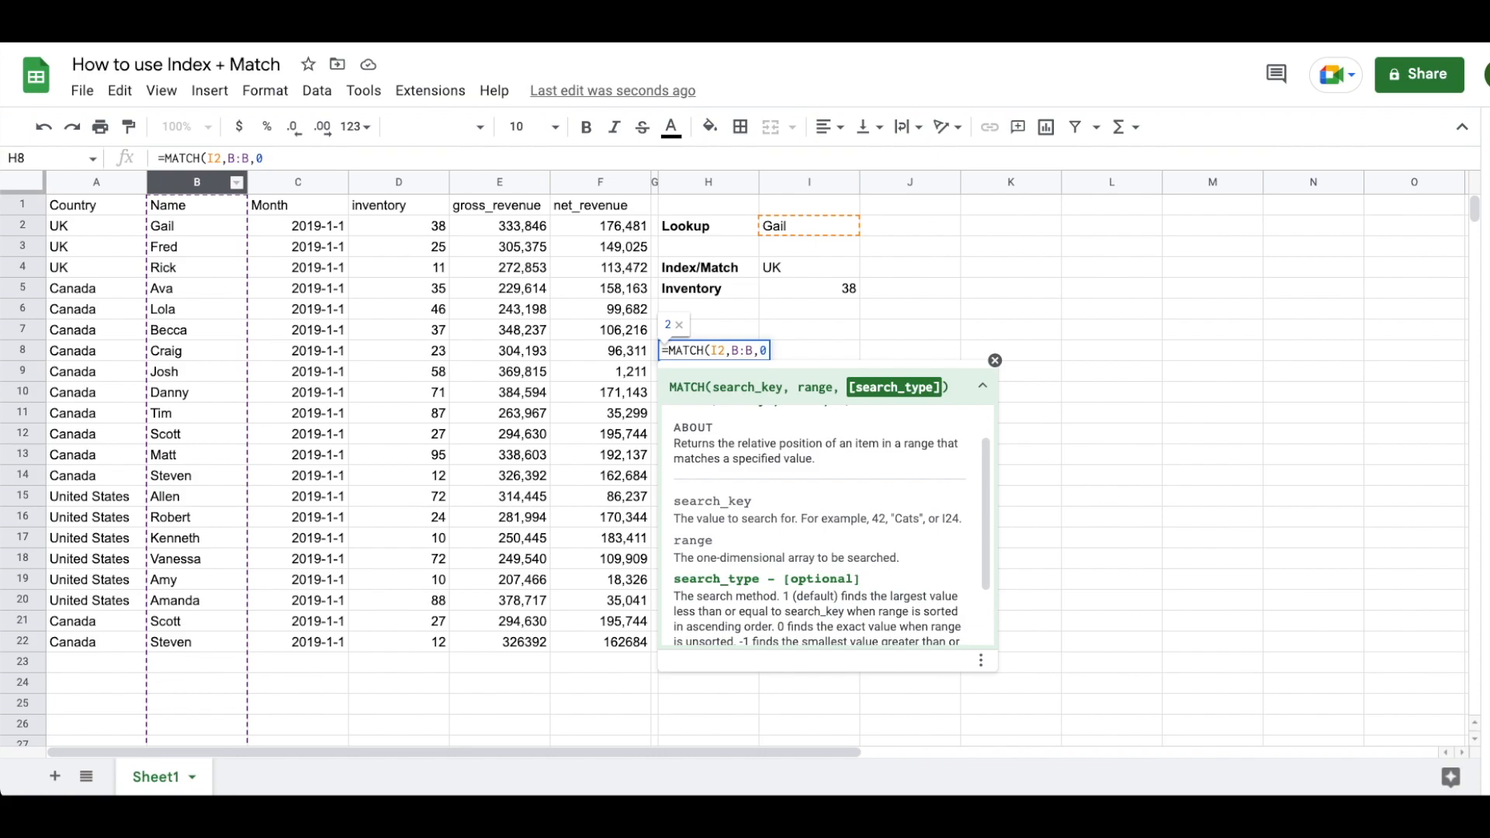
Try the MATCH formula without its search type, restore the 0 and enter =MATCH(I2,B:B,0) in H8
key(BackSpace)
key(BackSpace)
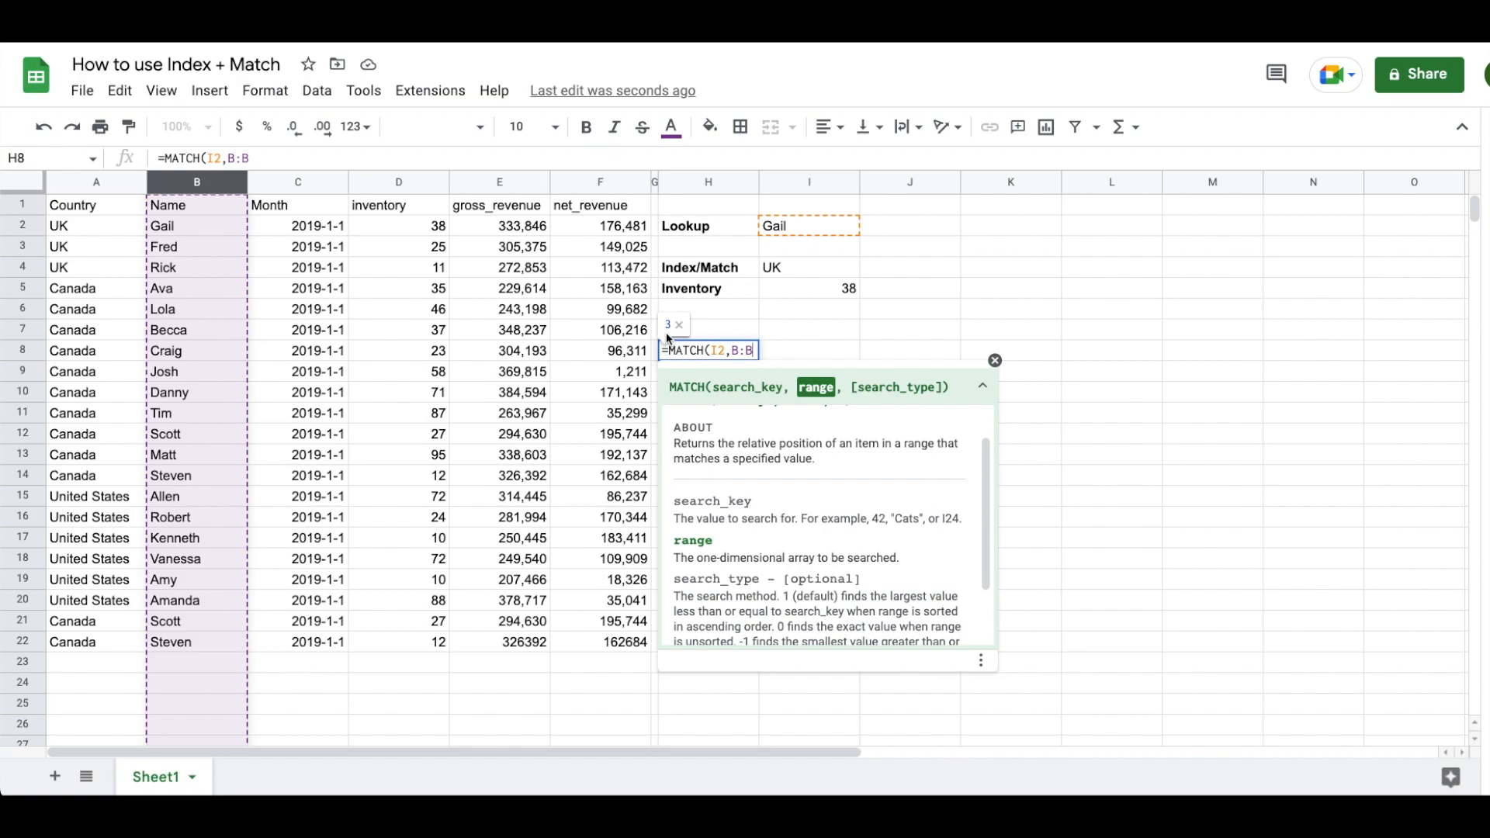
text(,)
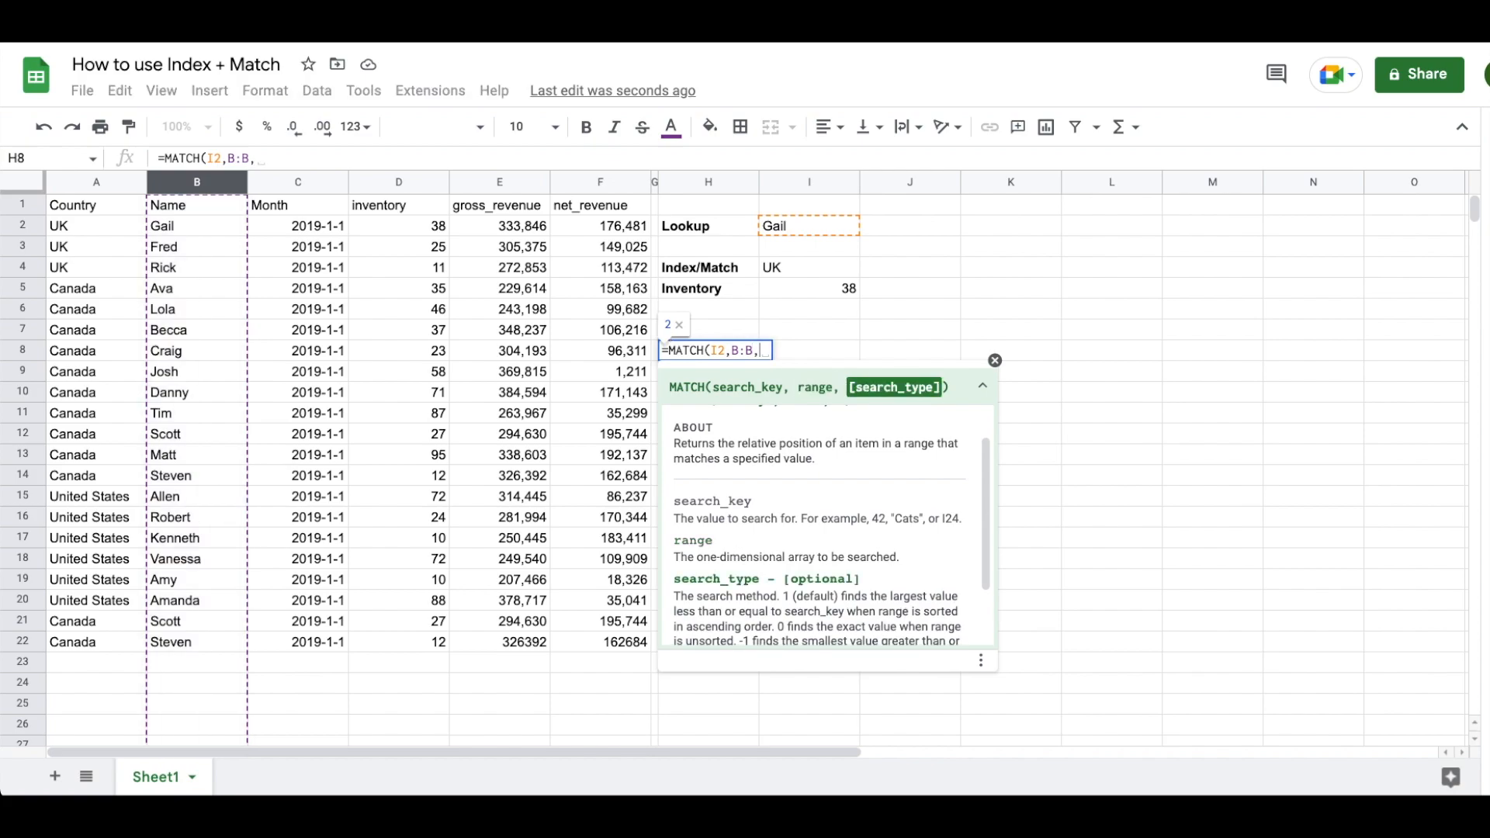
text(0)
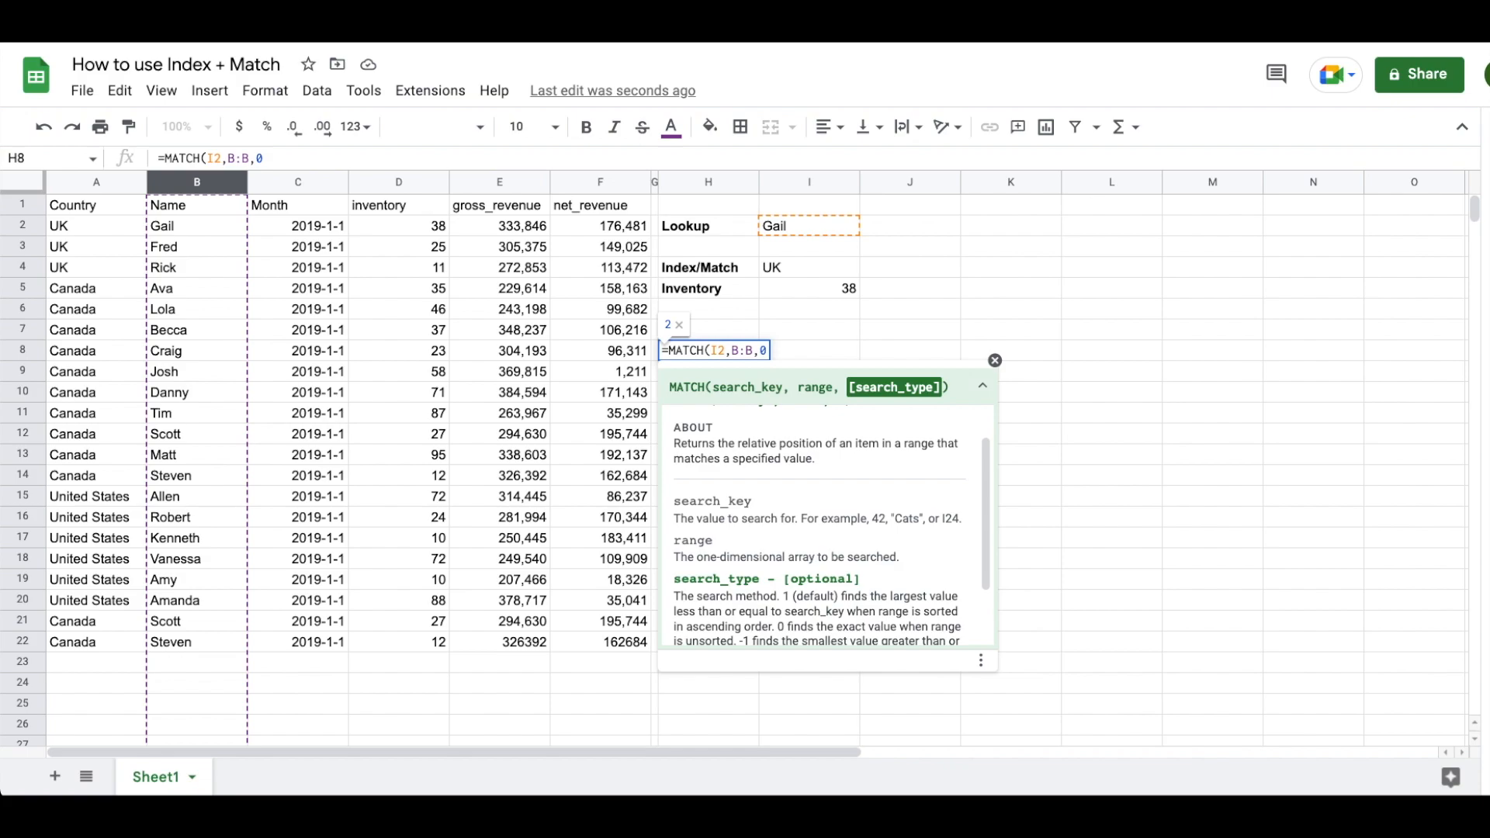
text())
key(Return)
key(Up)
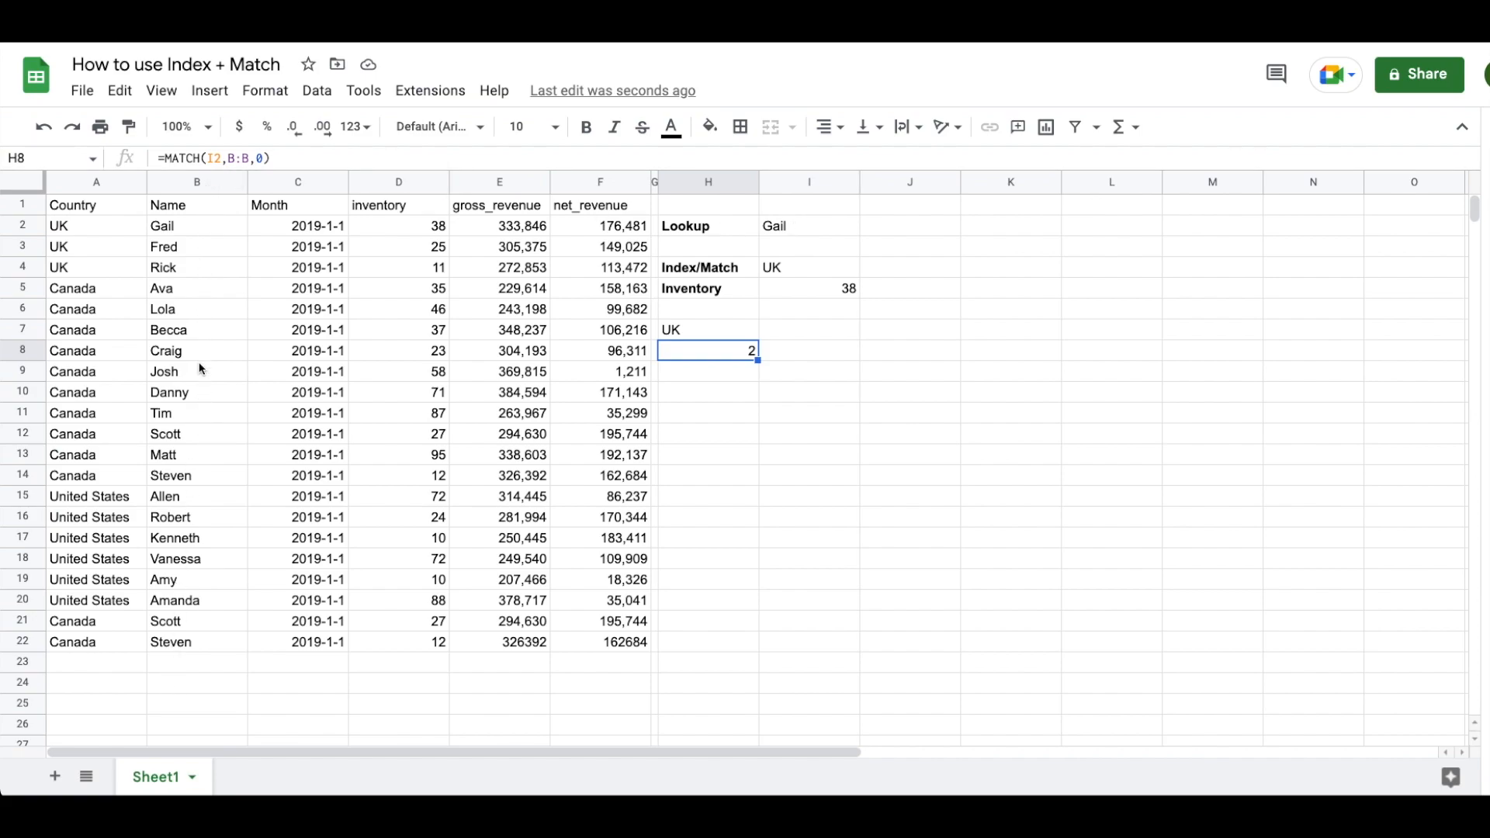
Review the matched name in B2 and the INDEX formula in H7 without editing, and select cell I5
click(166, 230)
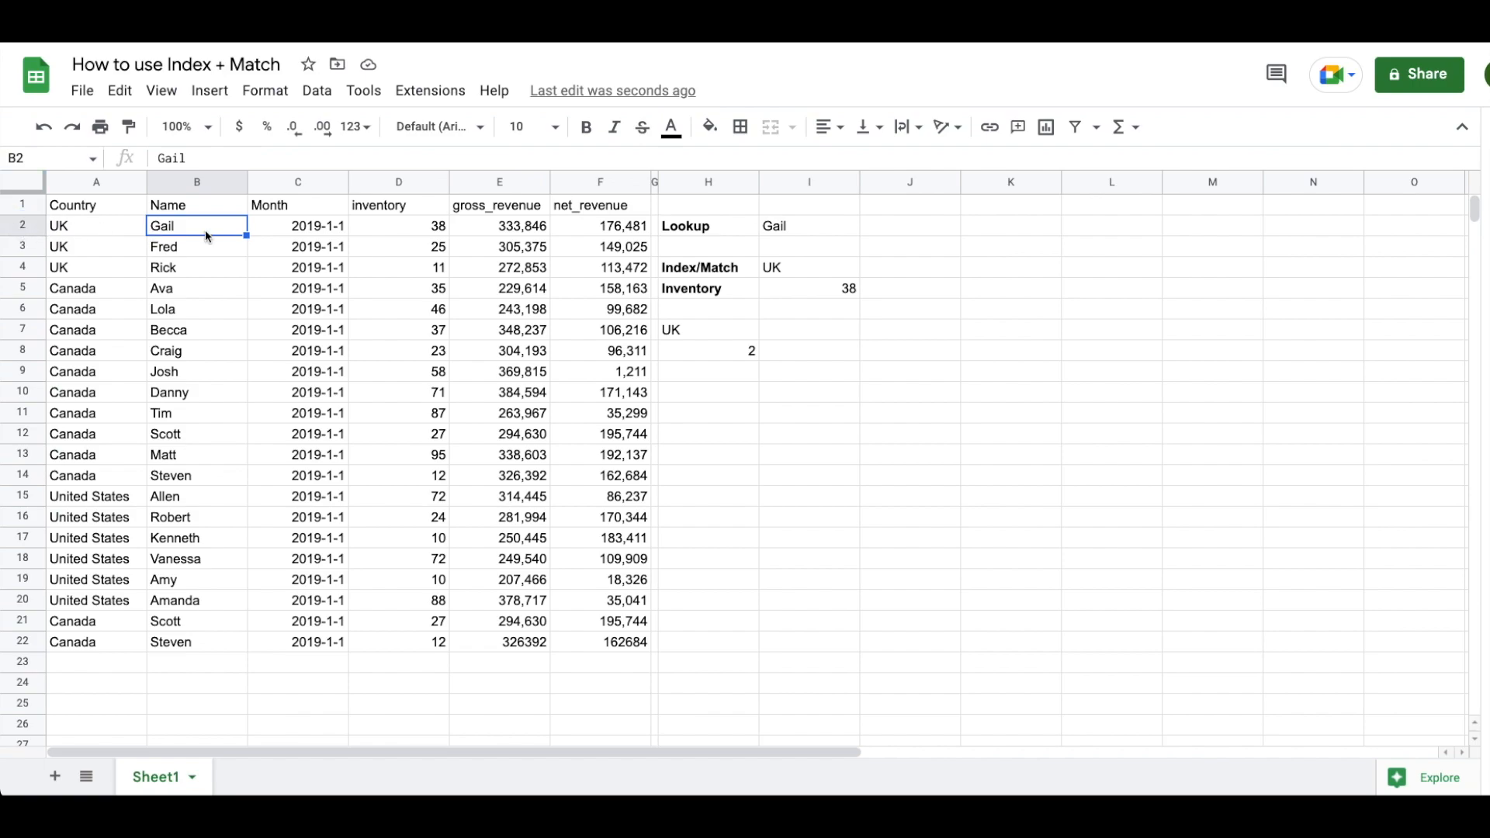
double_click(706, 331)
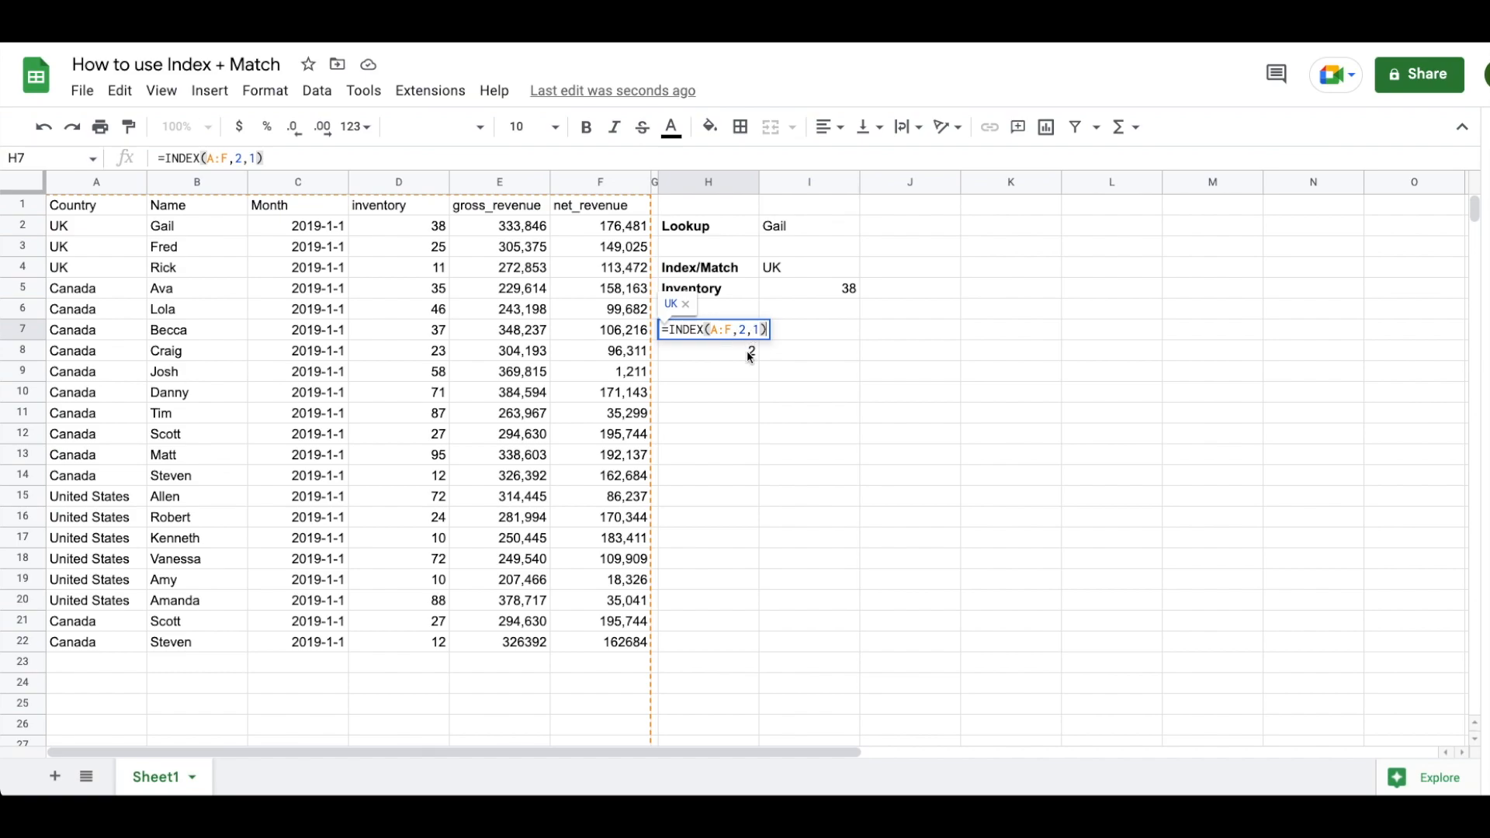
key(Escape)
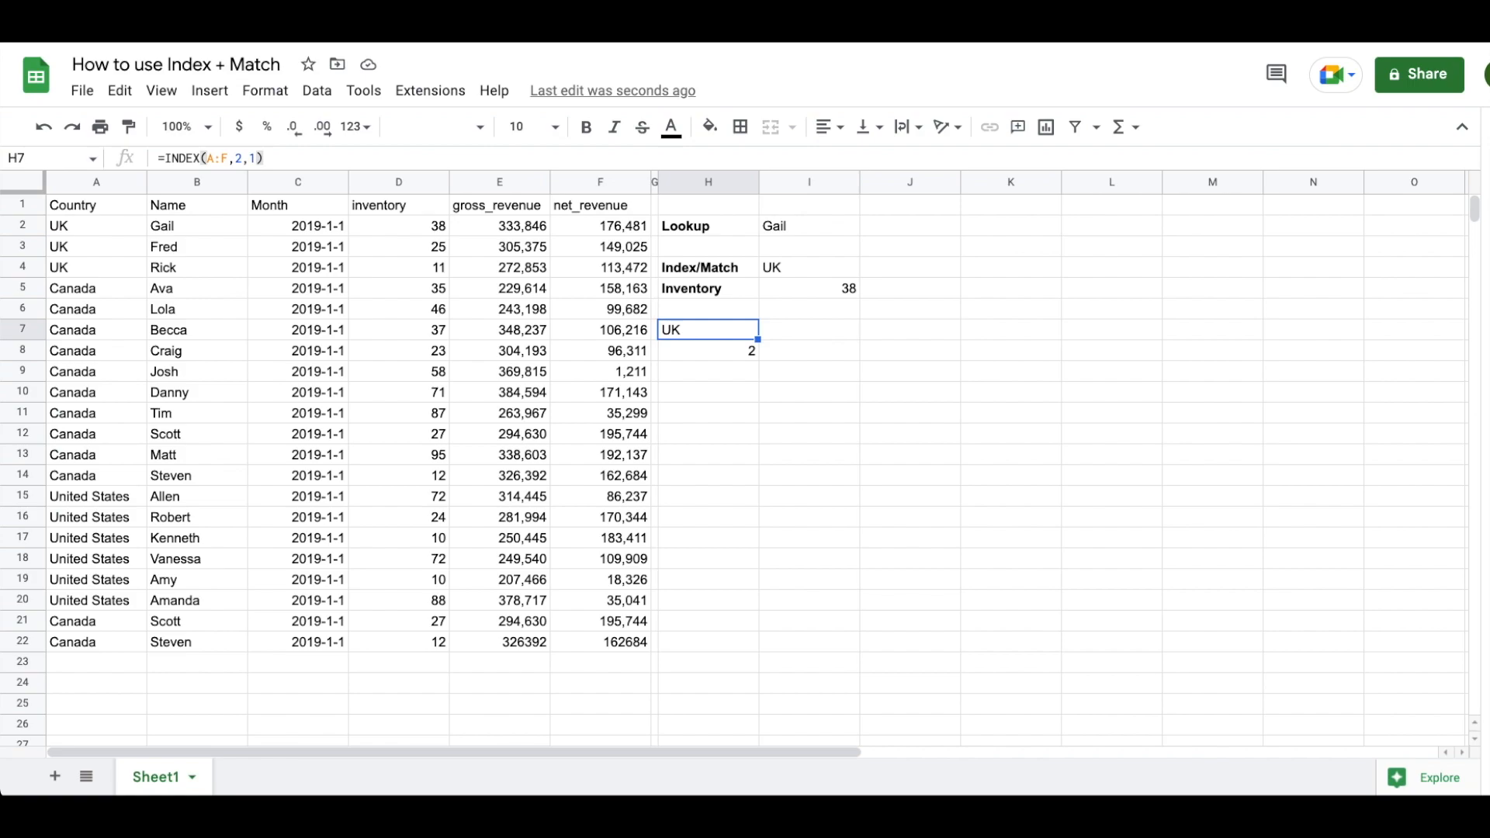
key(Up)
key(Up)
key(Right)
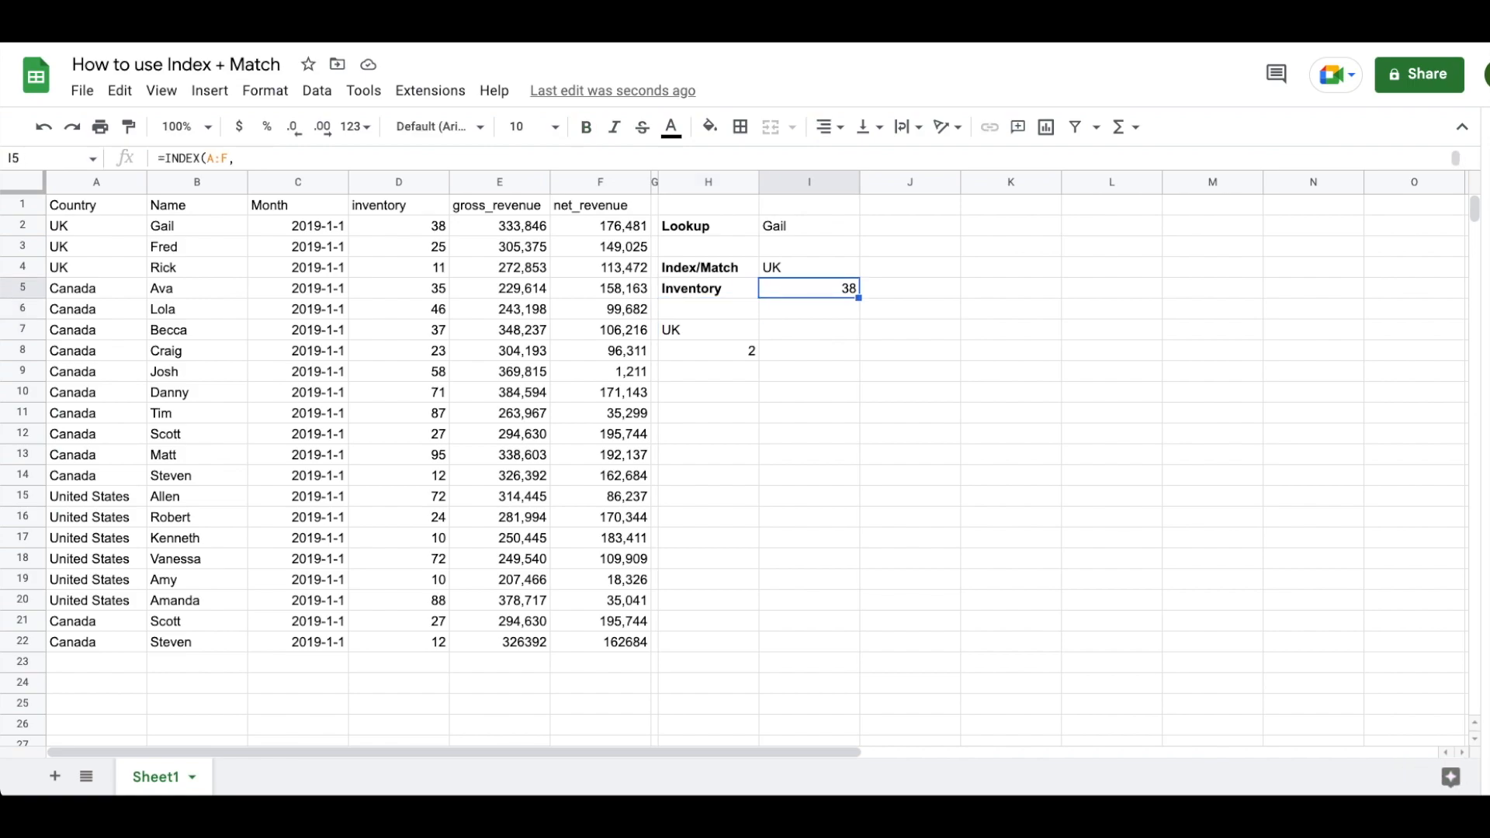
Review the row and column arguments of the inventory formula in I5 without editing, and select cell H8
key(Return)
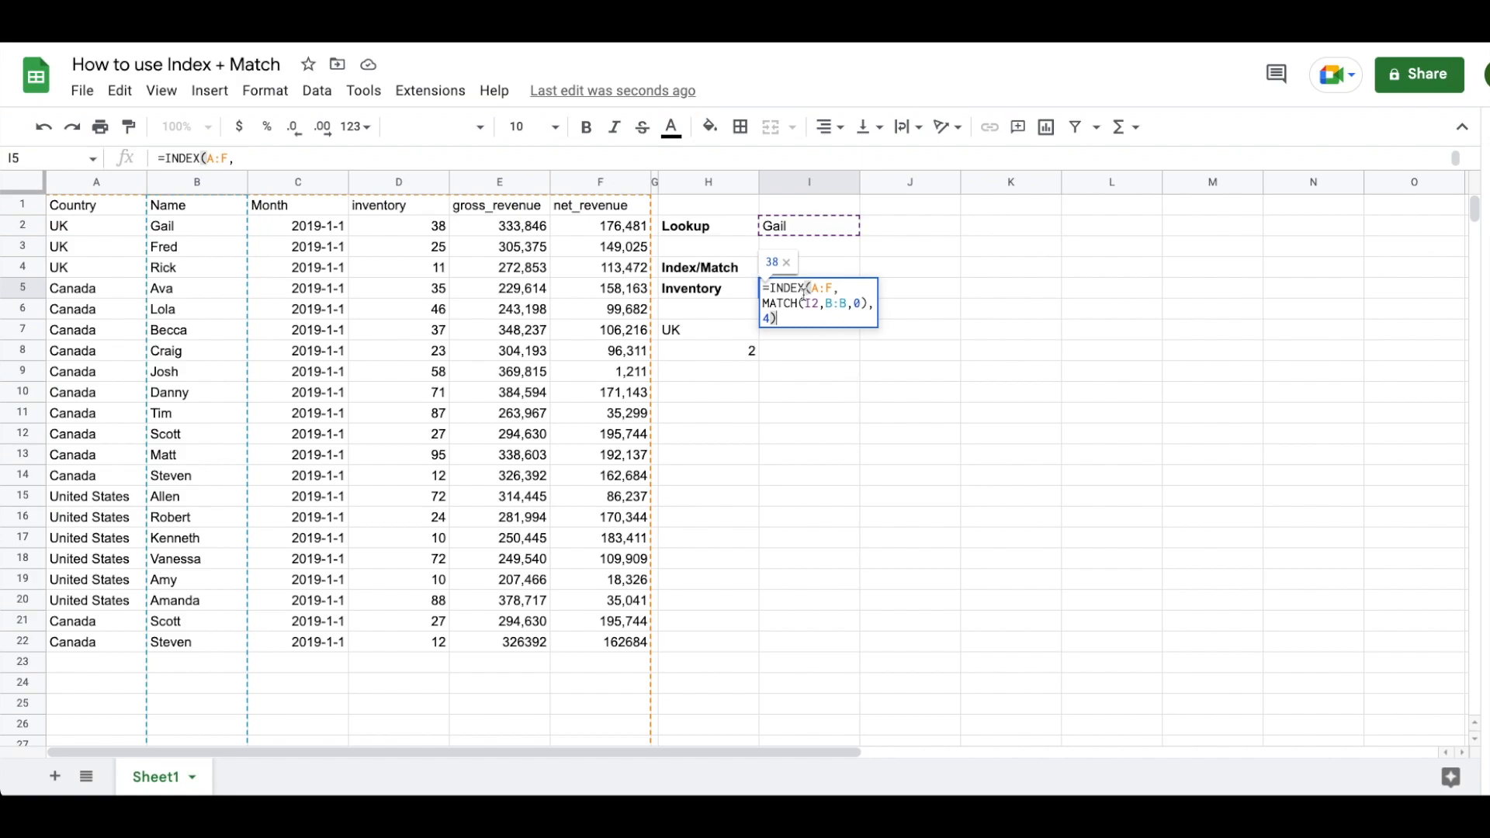
click(839, 288)
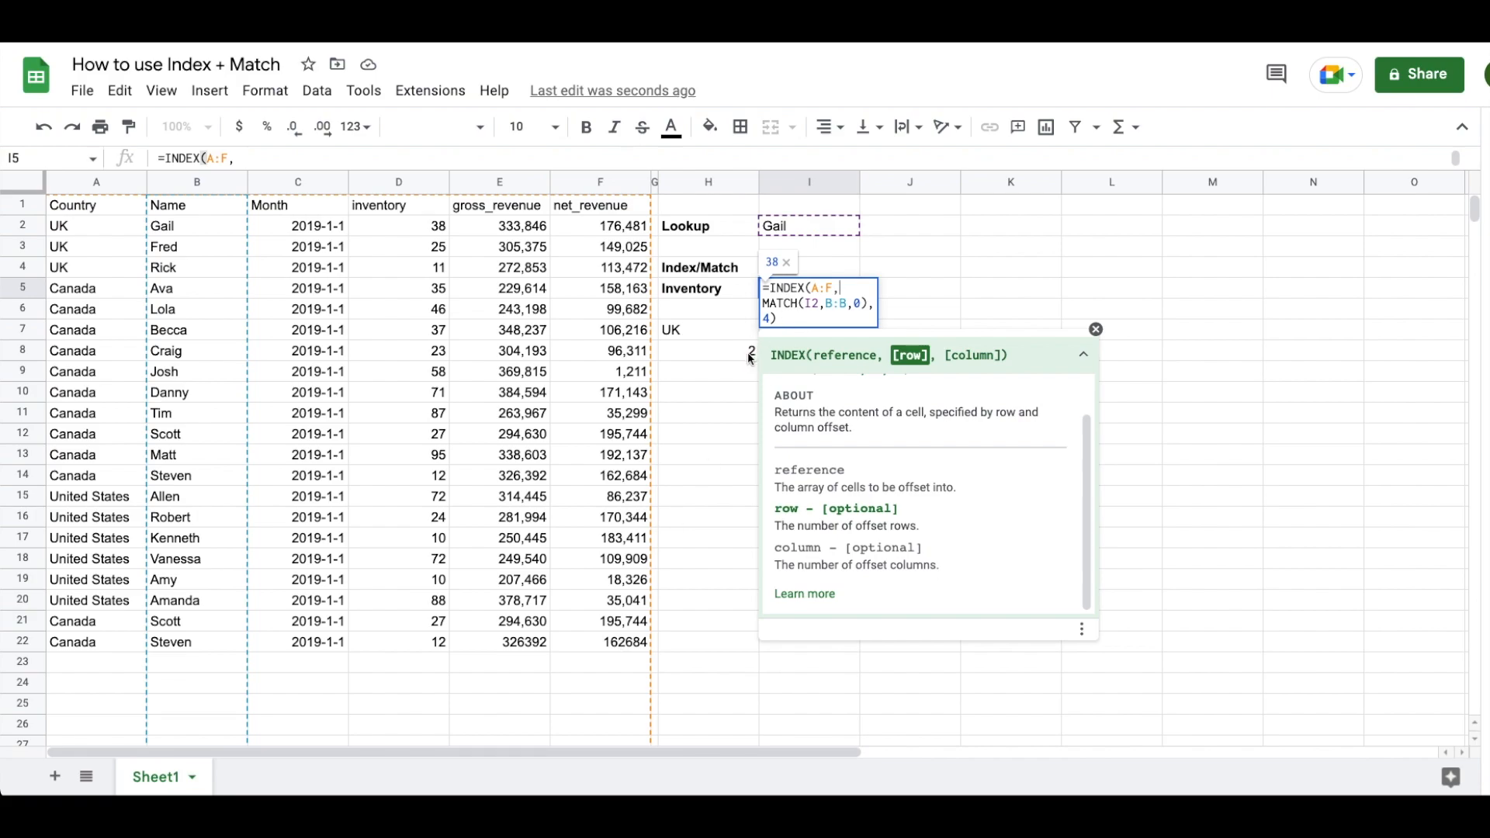
click(770, 318)
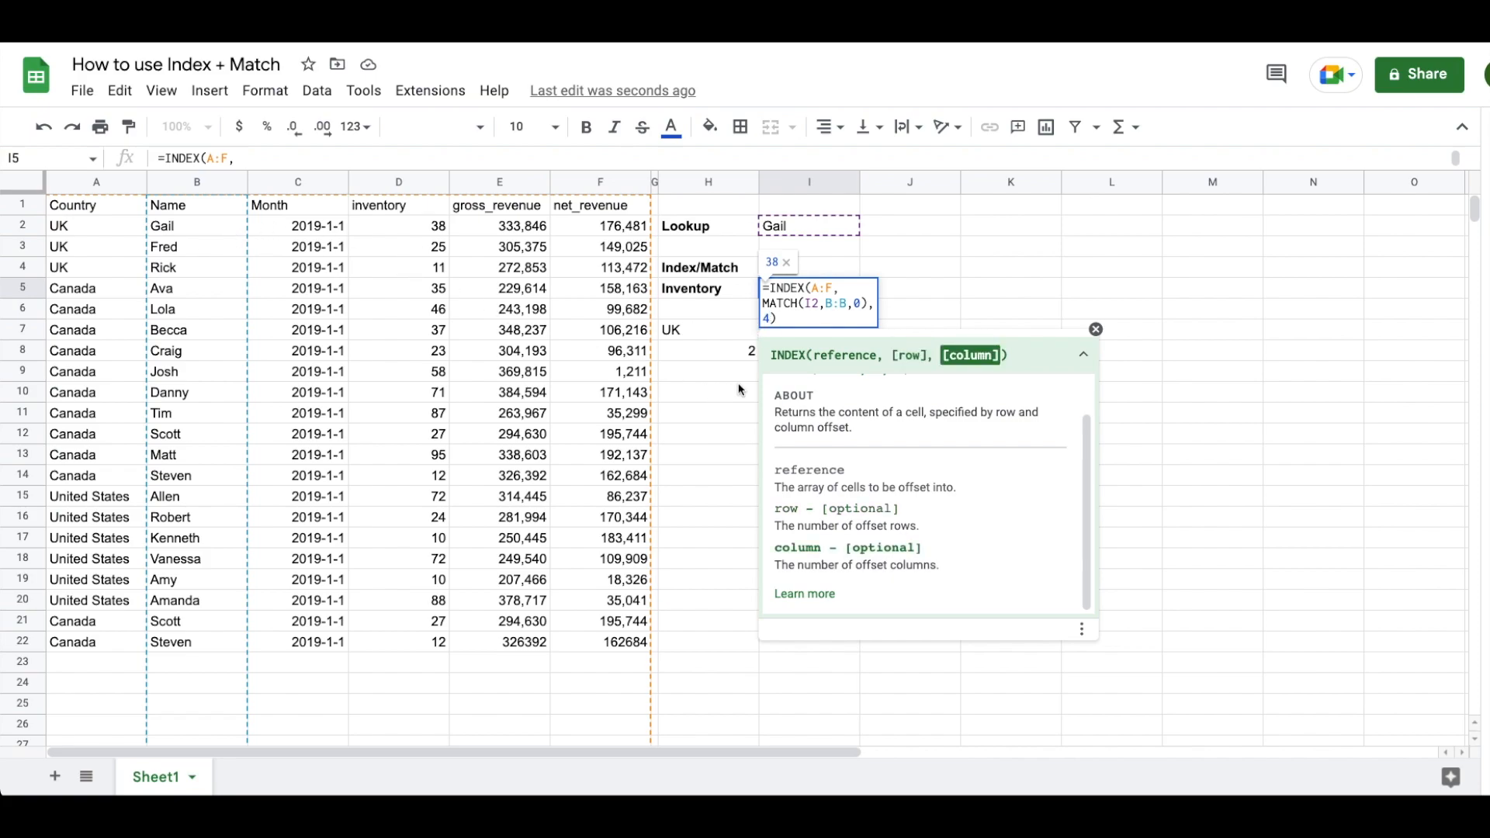
click(733, 355)
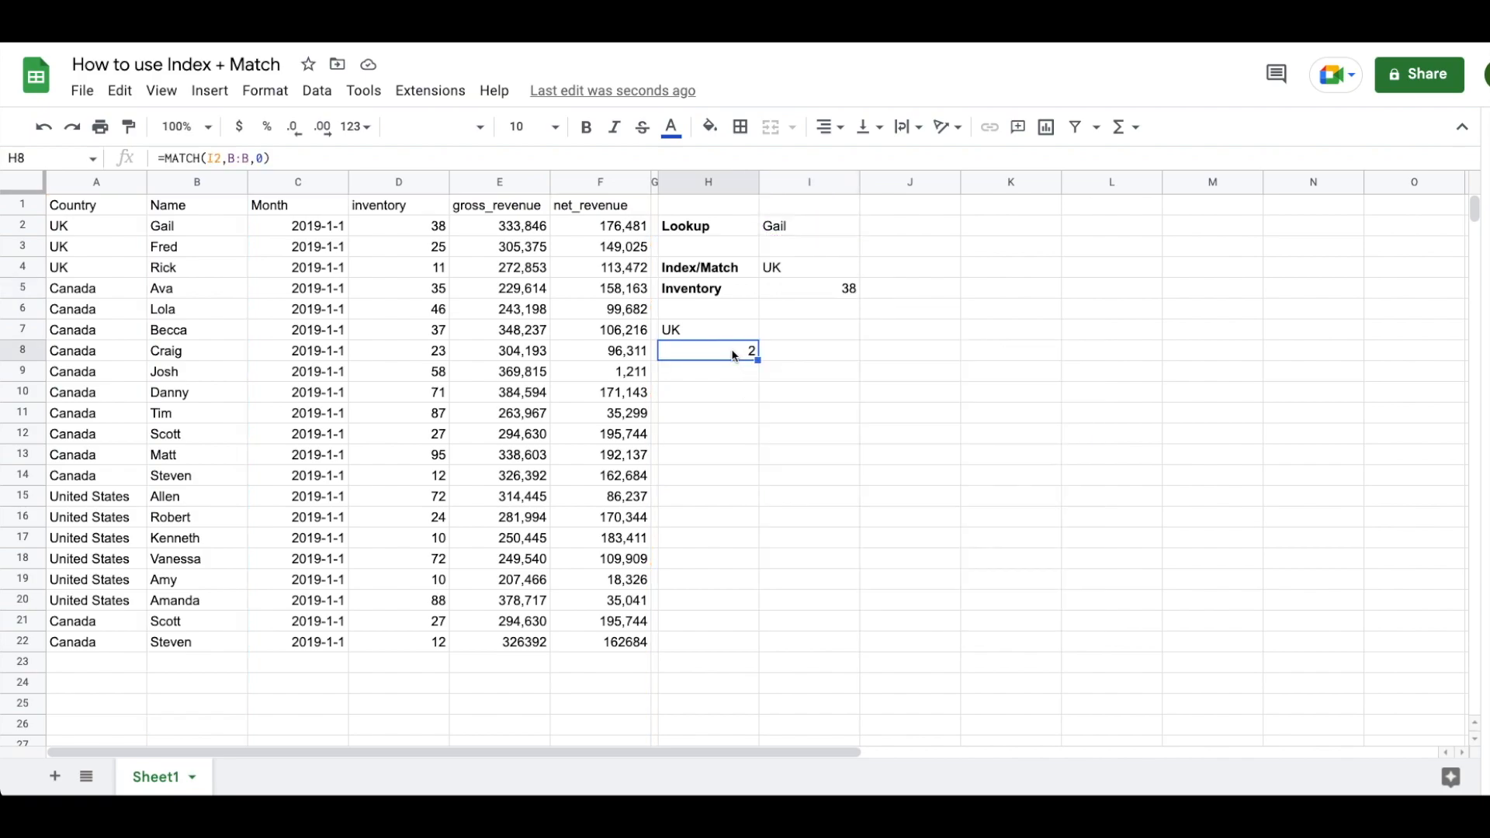
Change the column argument of the INDEX formula in H7 to 4, giving =INDEX(A:F,2,4)
double_click(733, 330)
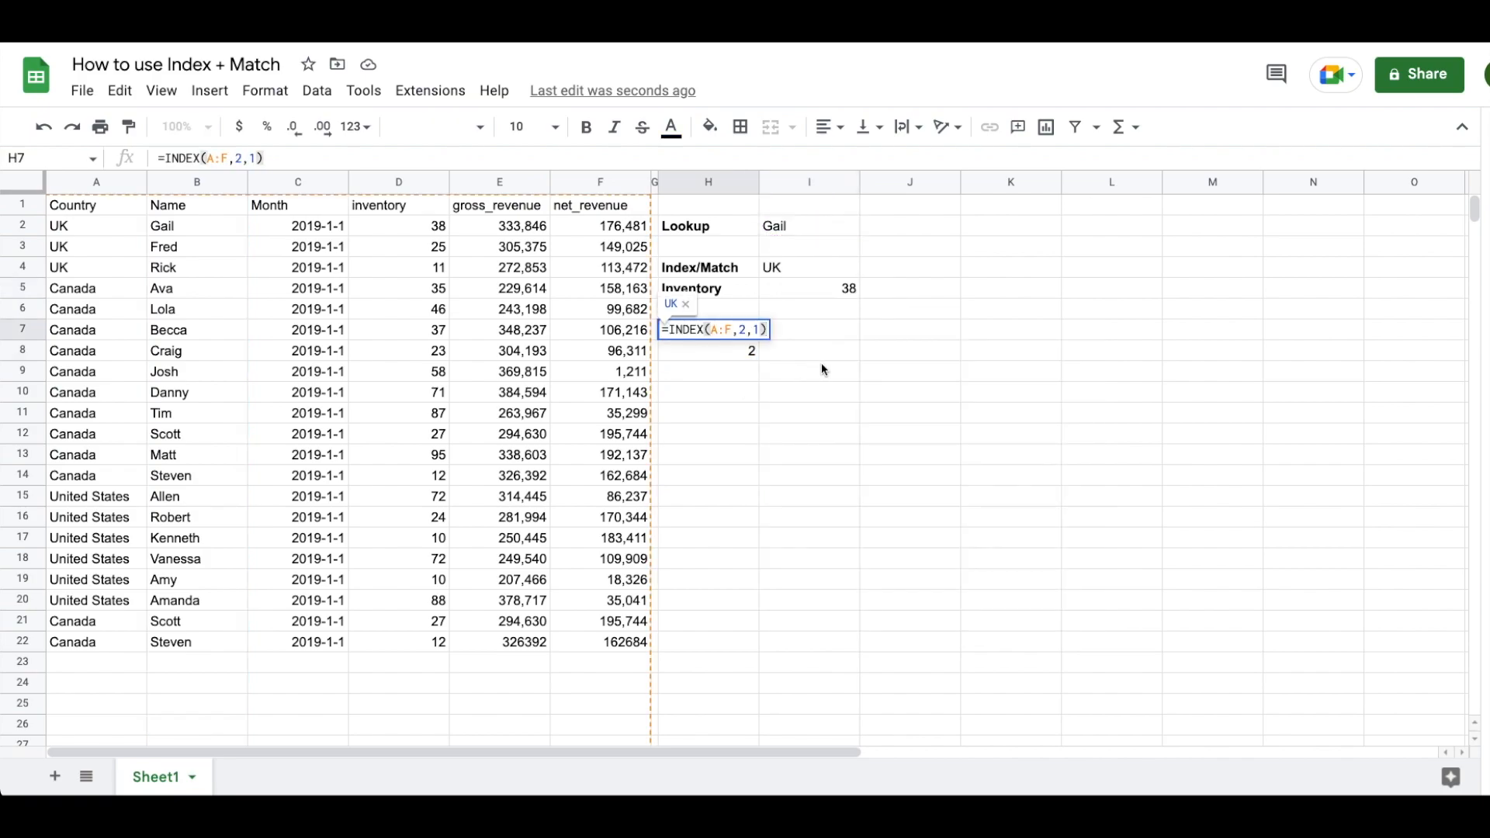
click(760, 330)
key(BackSpace)
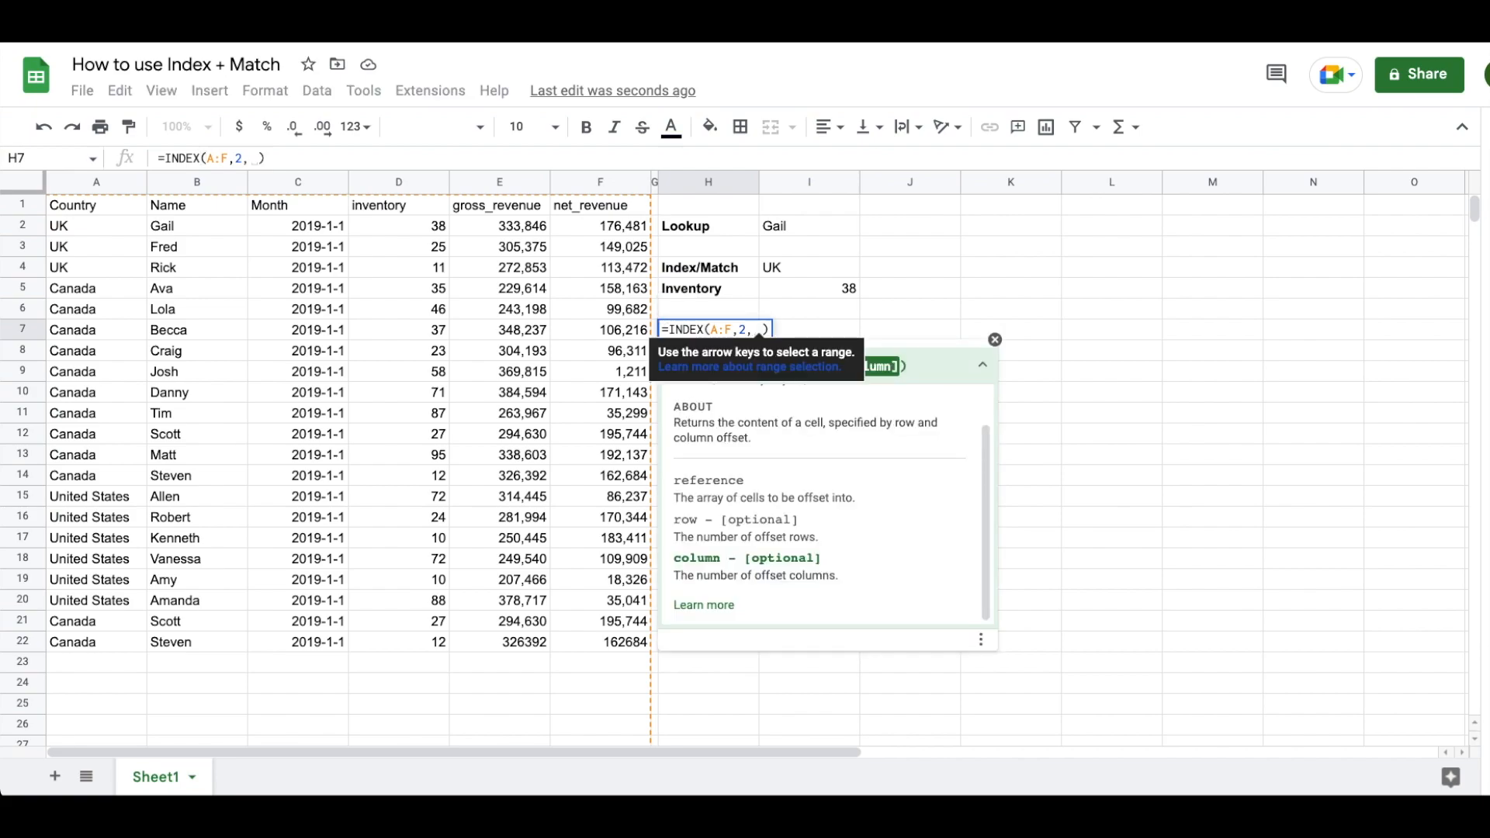
text(4)
key(Return)
key(Up)
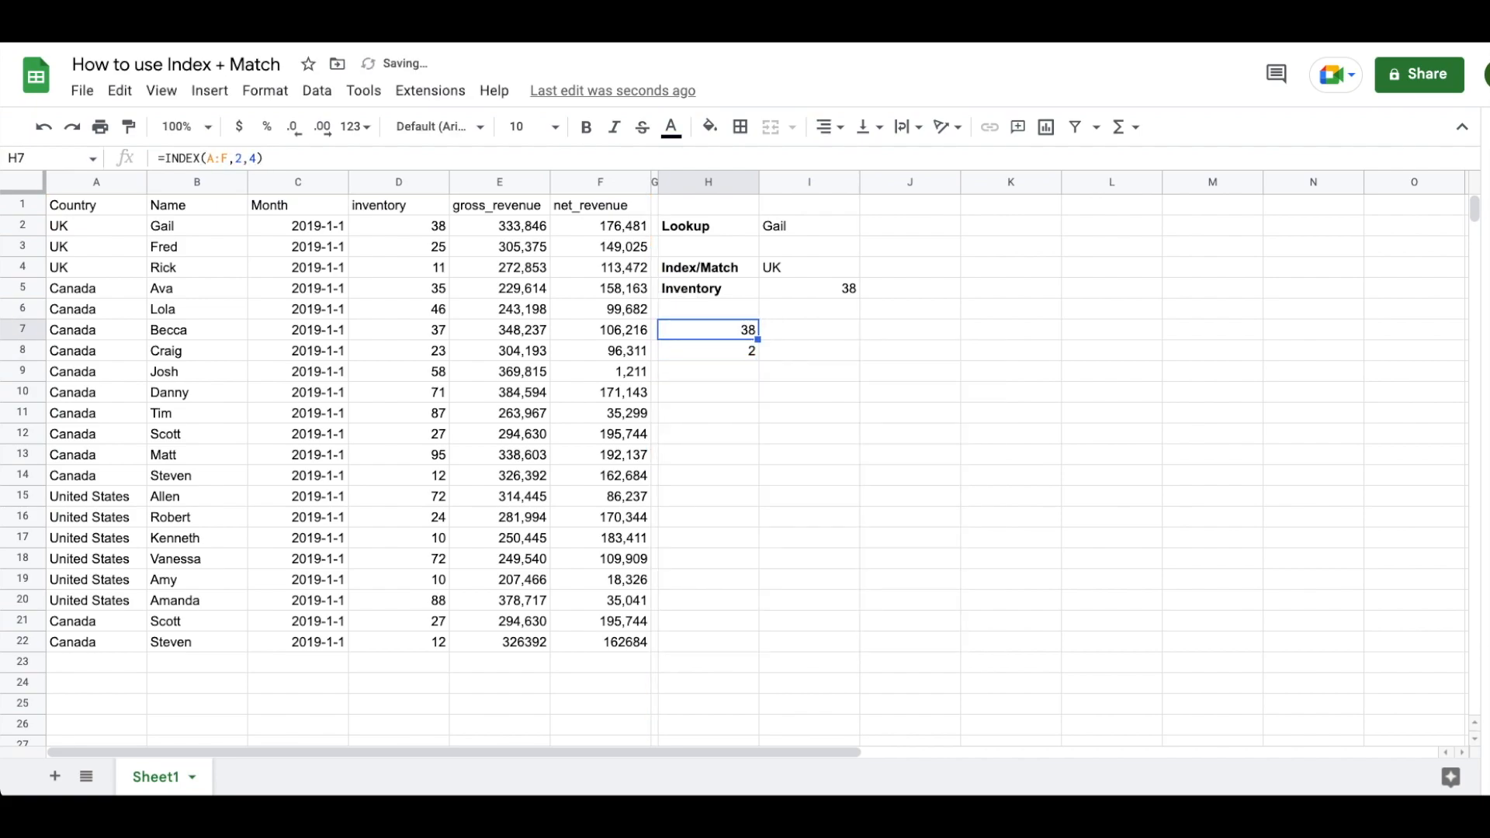
Inspect the combined INDEX and MATCH inventory formula in I5 for comparison with H7, leaving it unedited
key(Down)
key(Up)
key(Up)
key(Up)
key(Right)
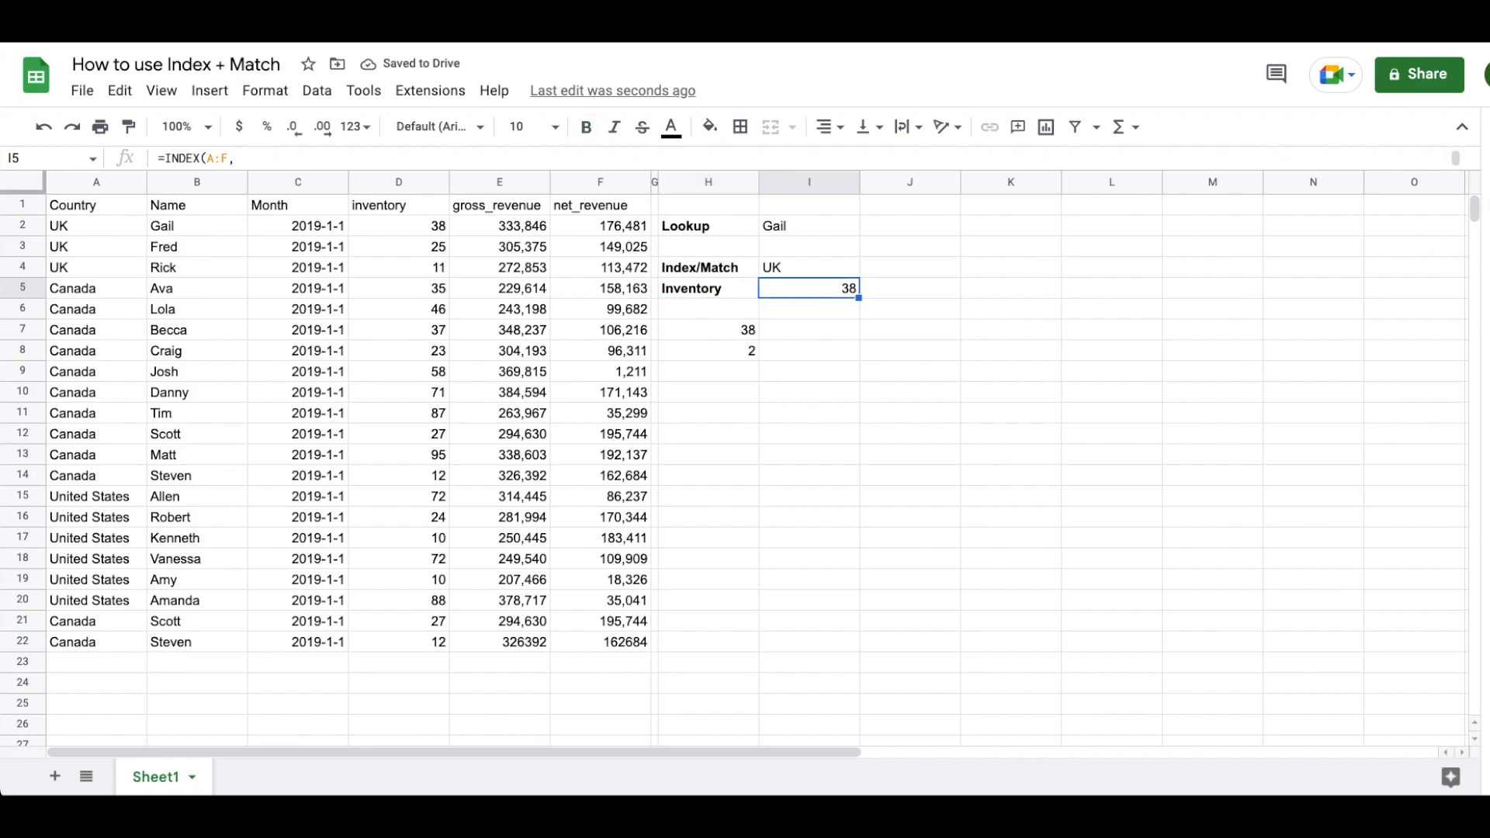
key(Return)
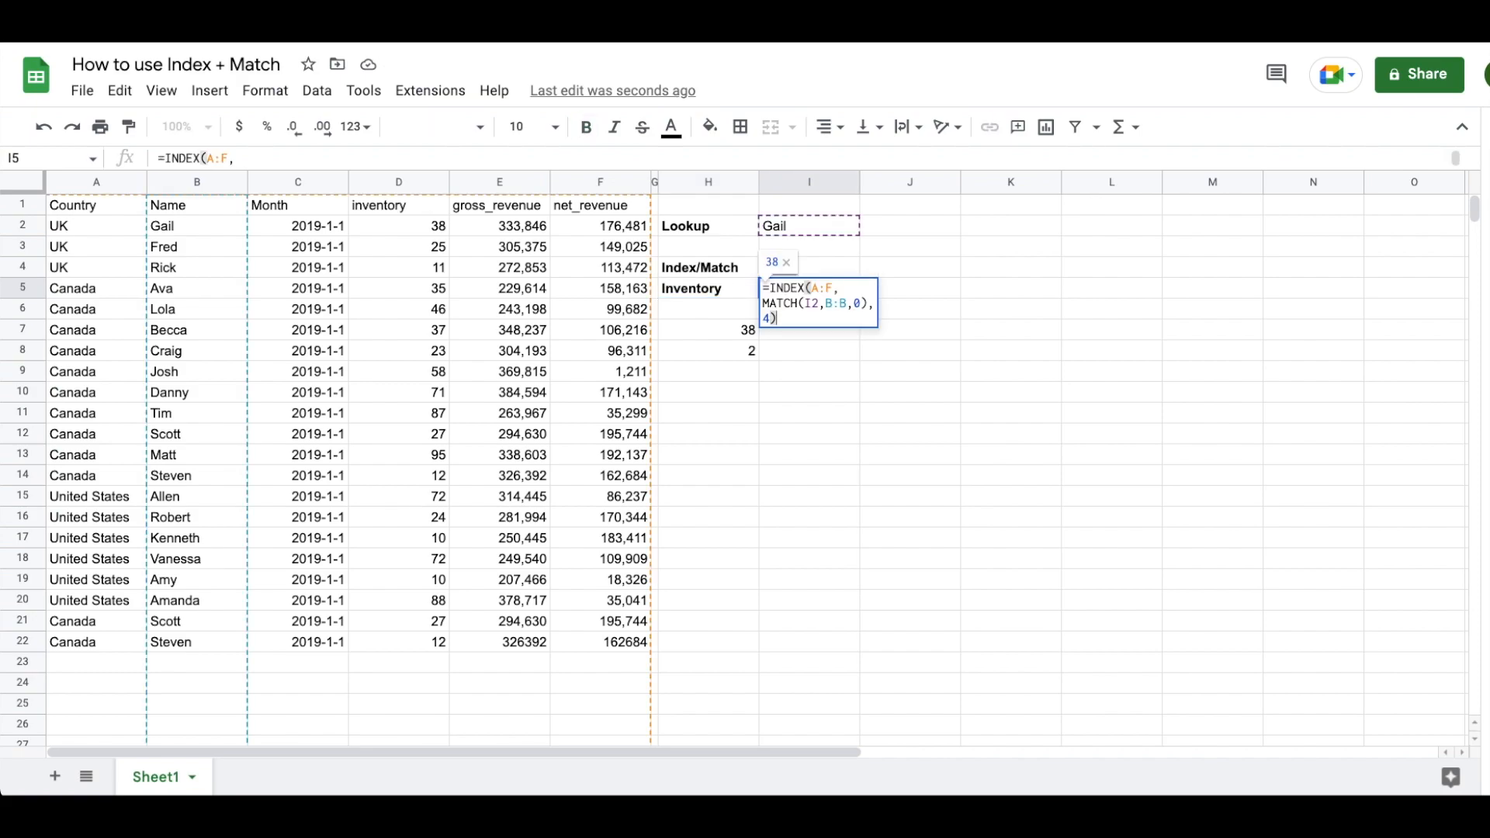
key(Escape)
Examine the row argument of the INDEX formula in H7 and the MATCH formula in H8 without editing either
key(Down)
key(Down)
key(Left)
key(Return)
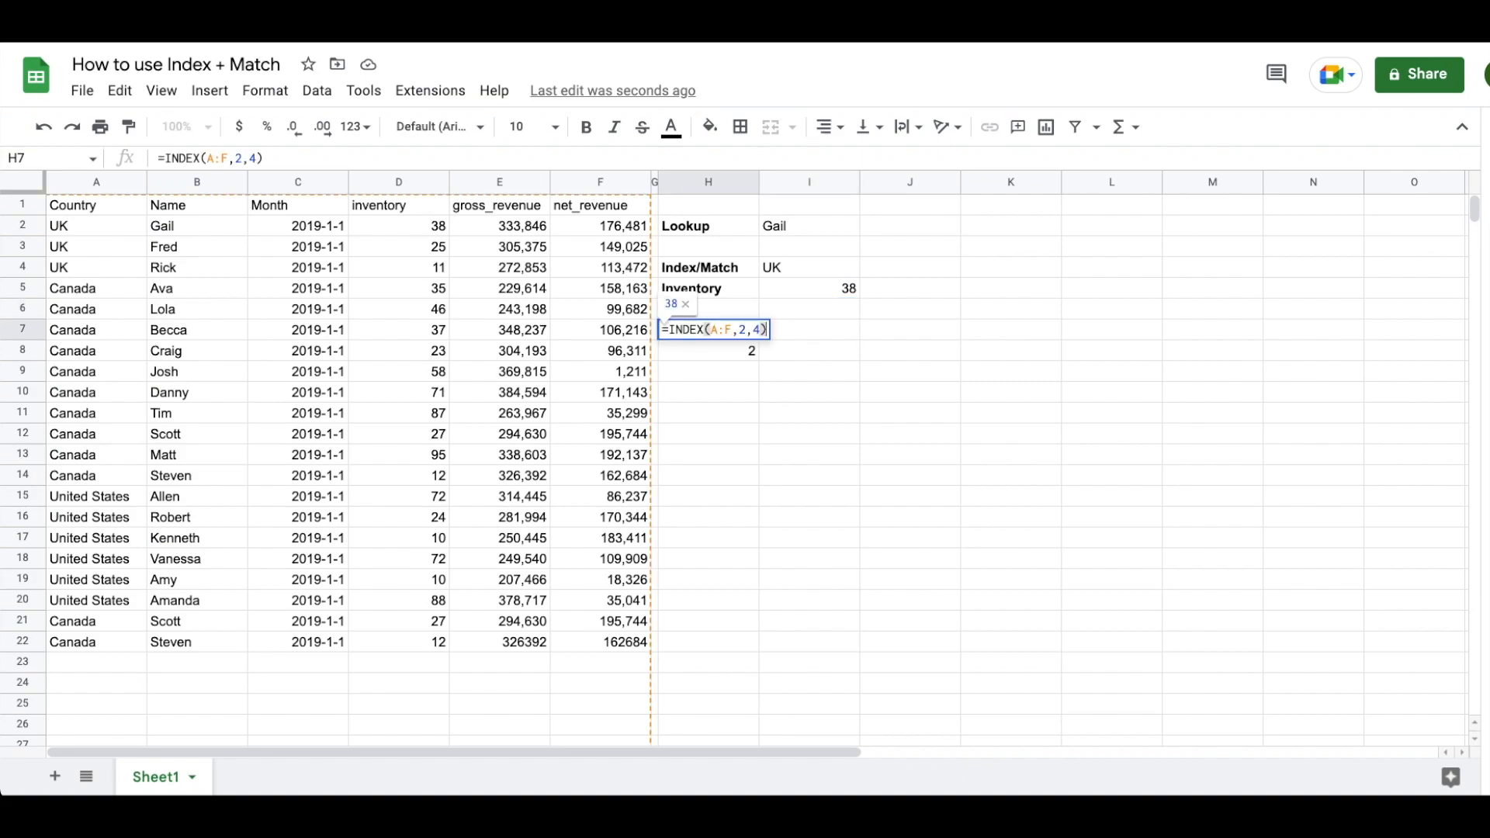
click(741, 330)
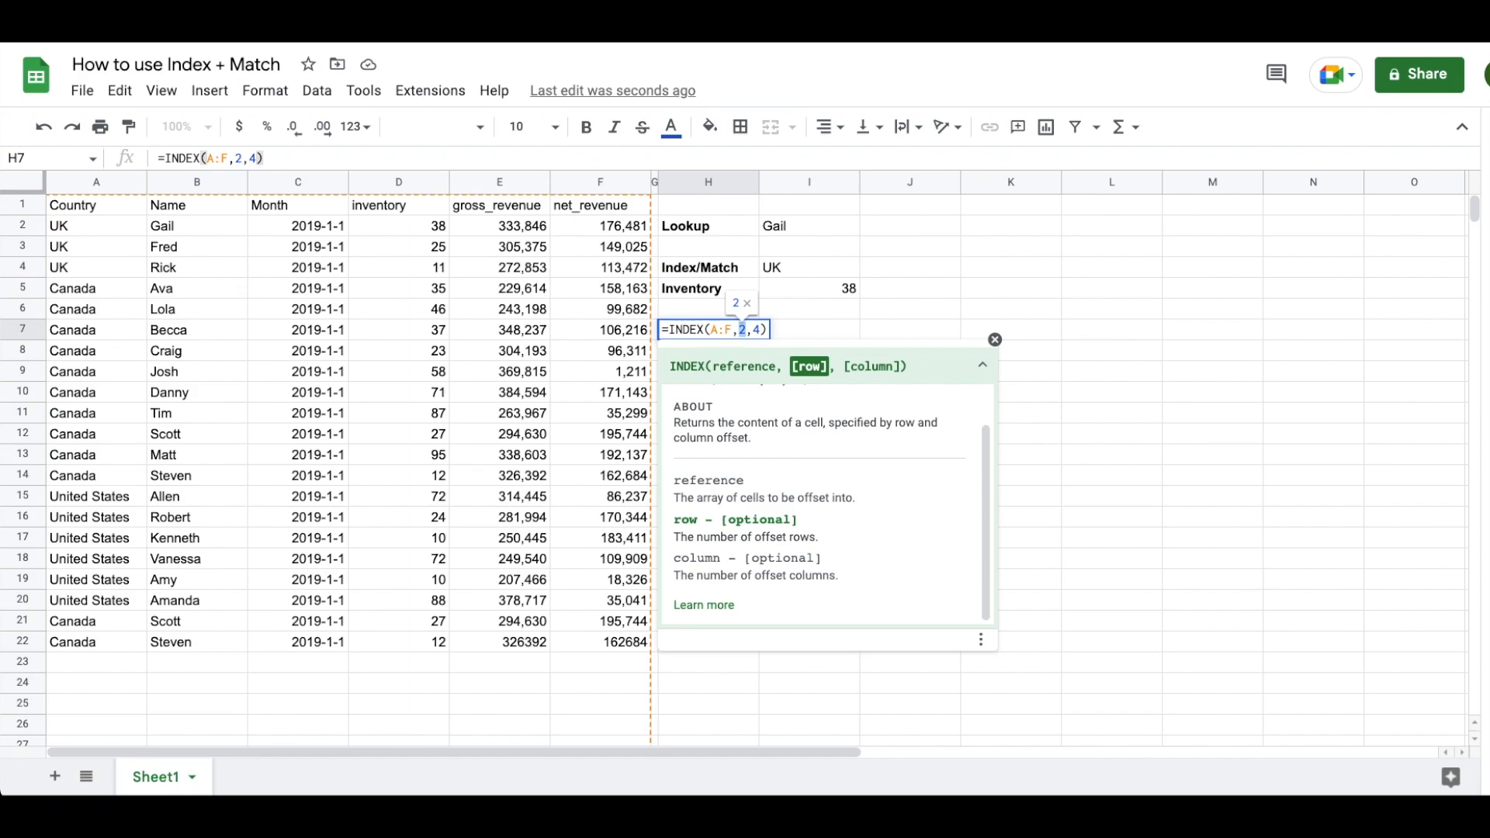
key(Escape)
click(730, 356)
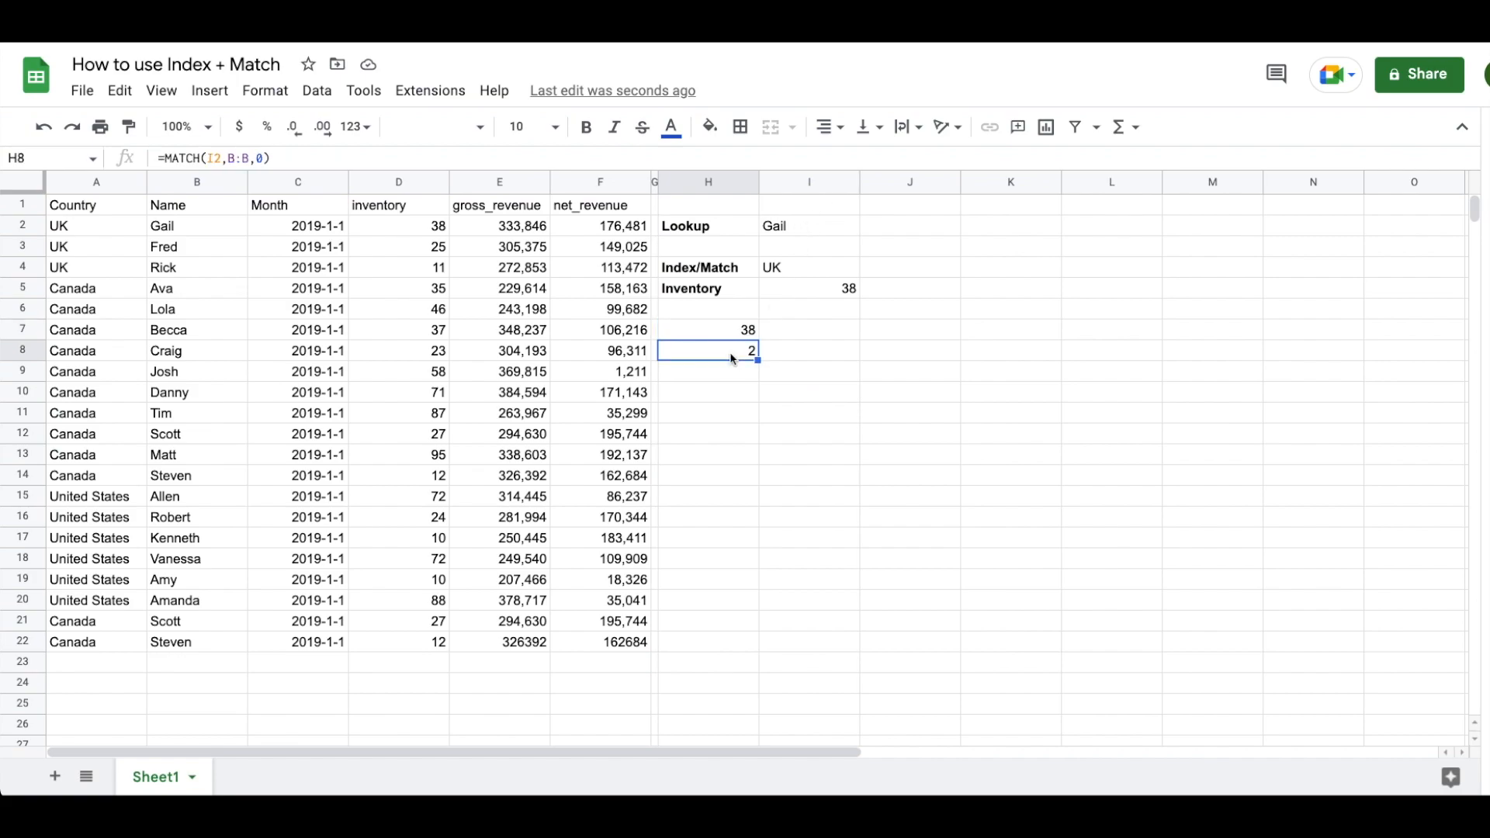
double_click(726, 353)
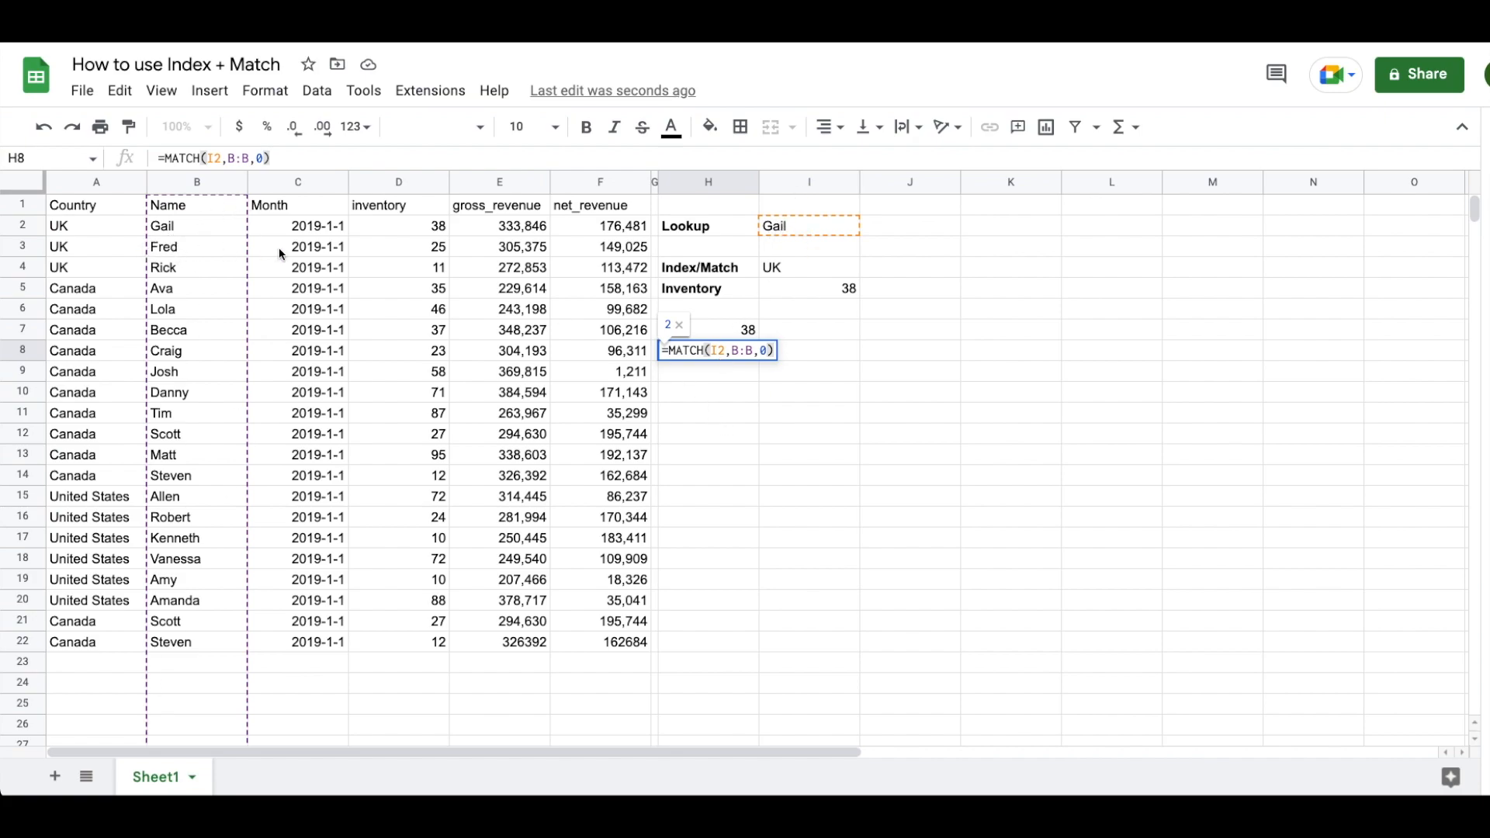
key(Escape)
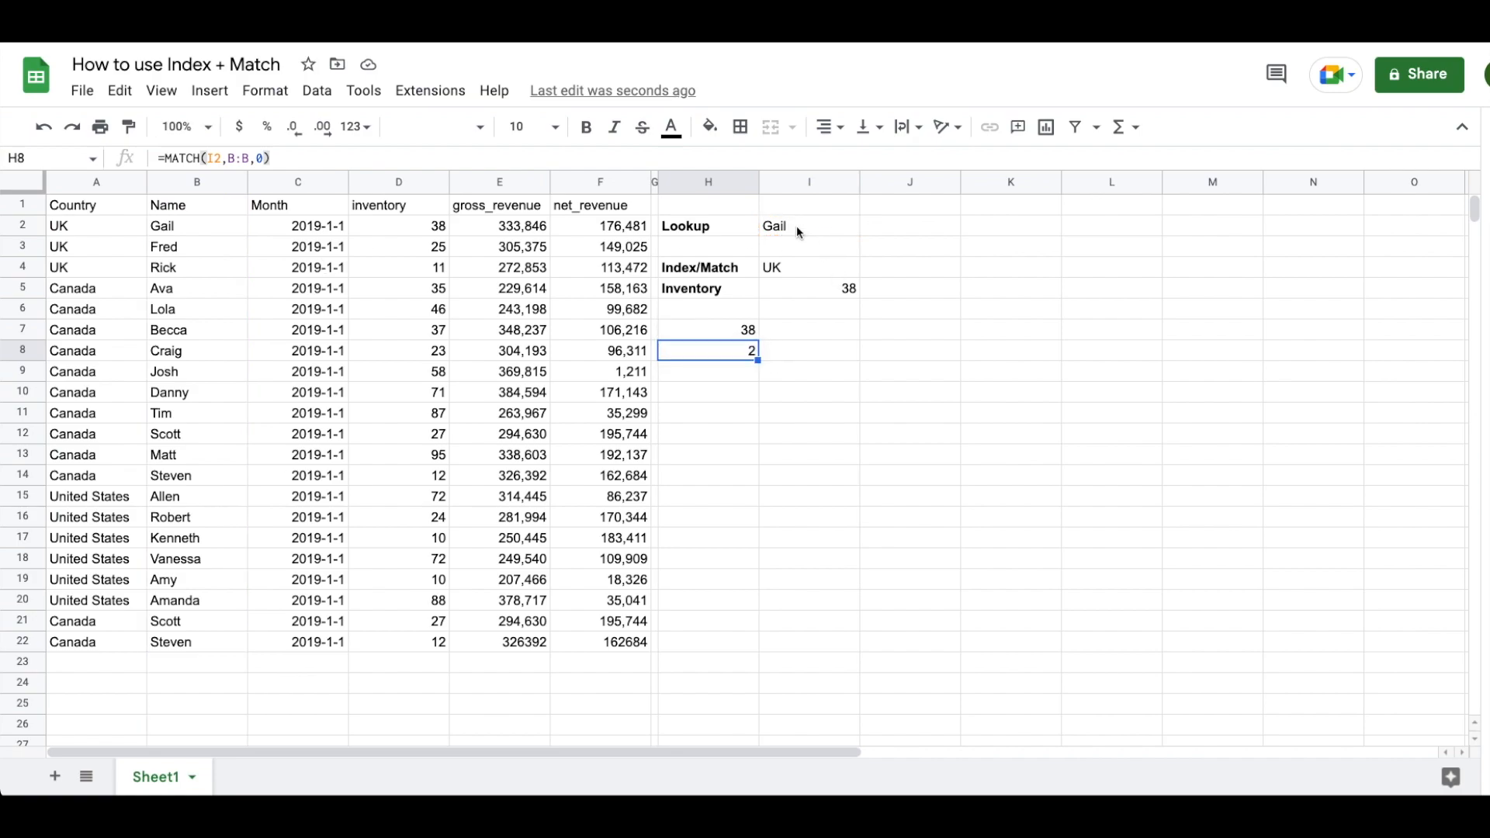
Replace the lookup name in I2 with the name listed in B4, and open the inventory formula in I5 for review
click(797, 226)
text(Rick)
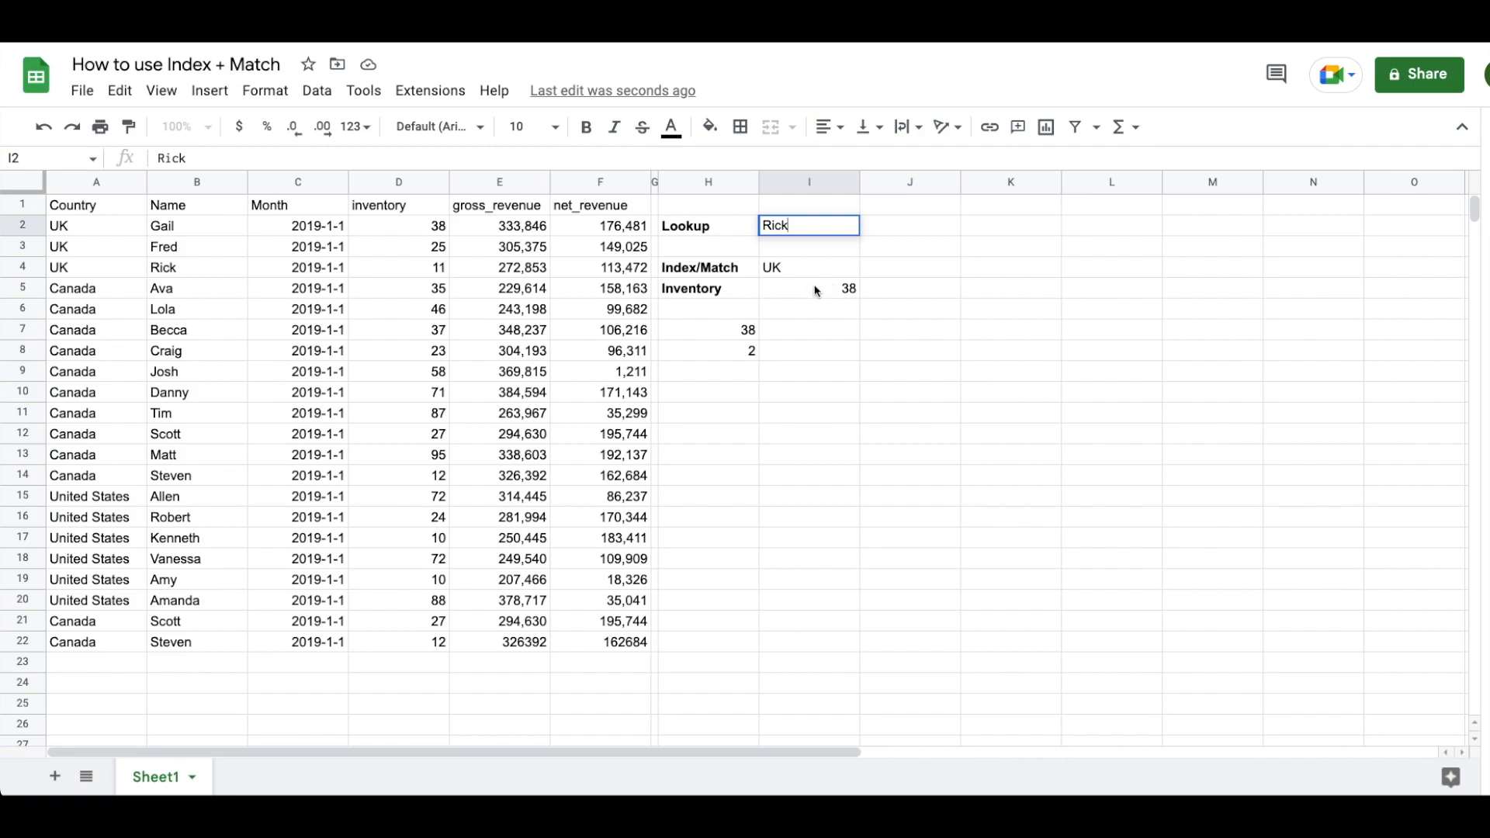
key(Return)
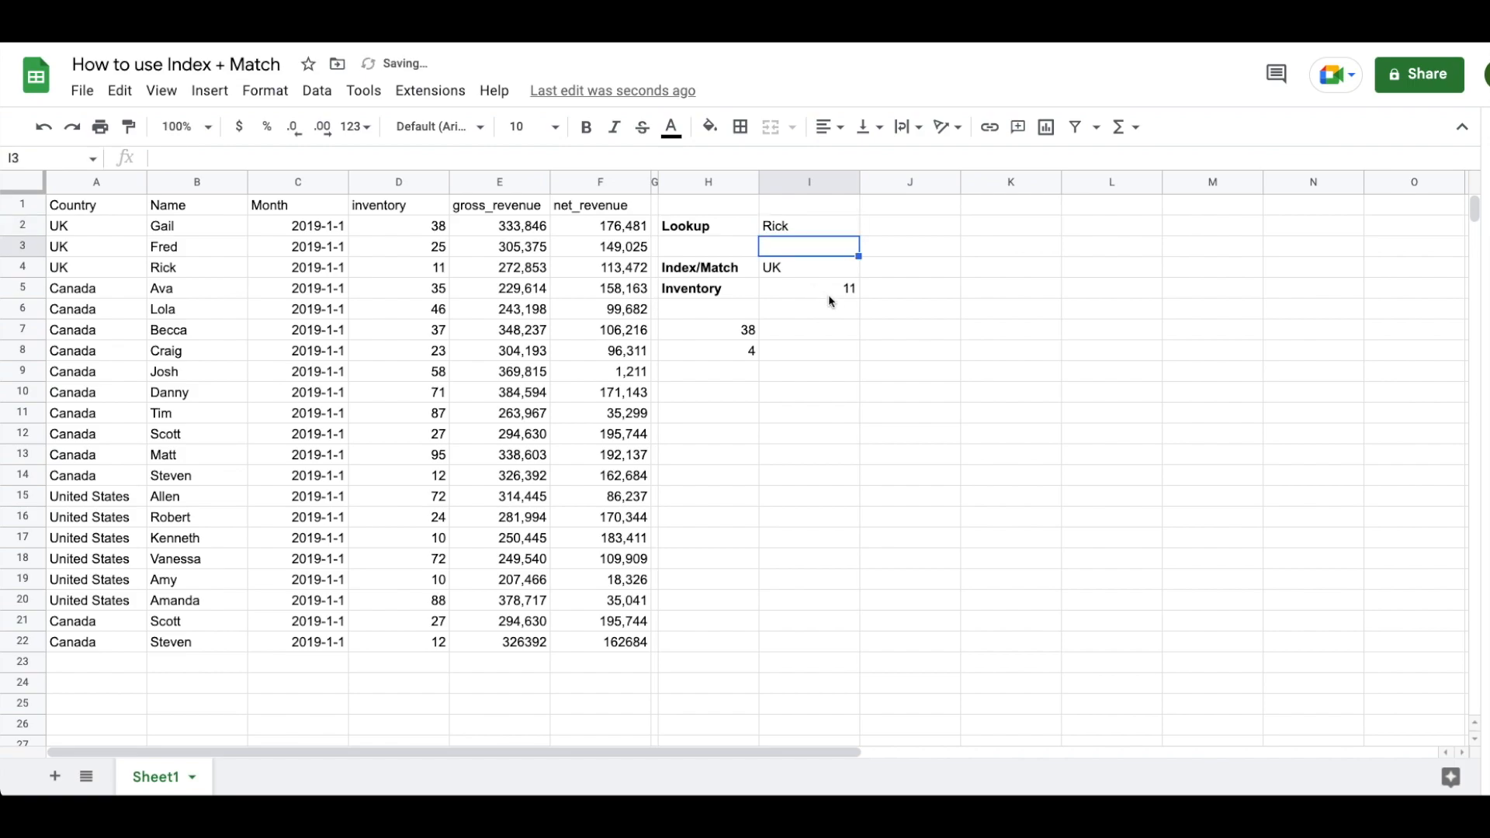
click(747, 351)
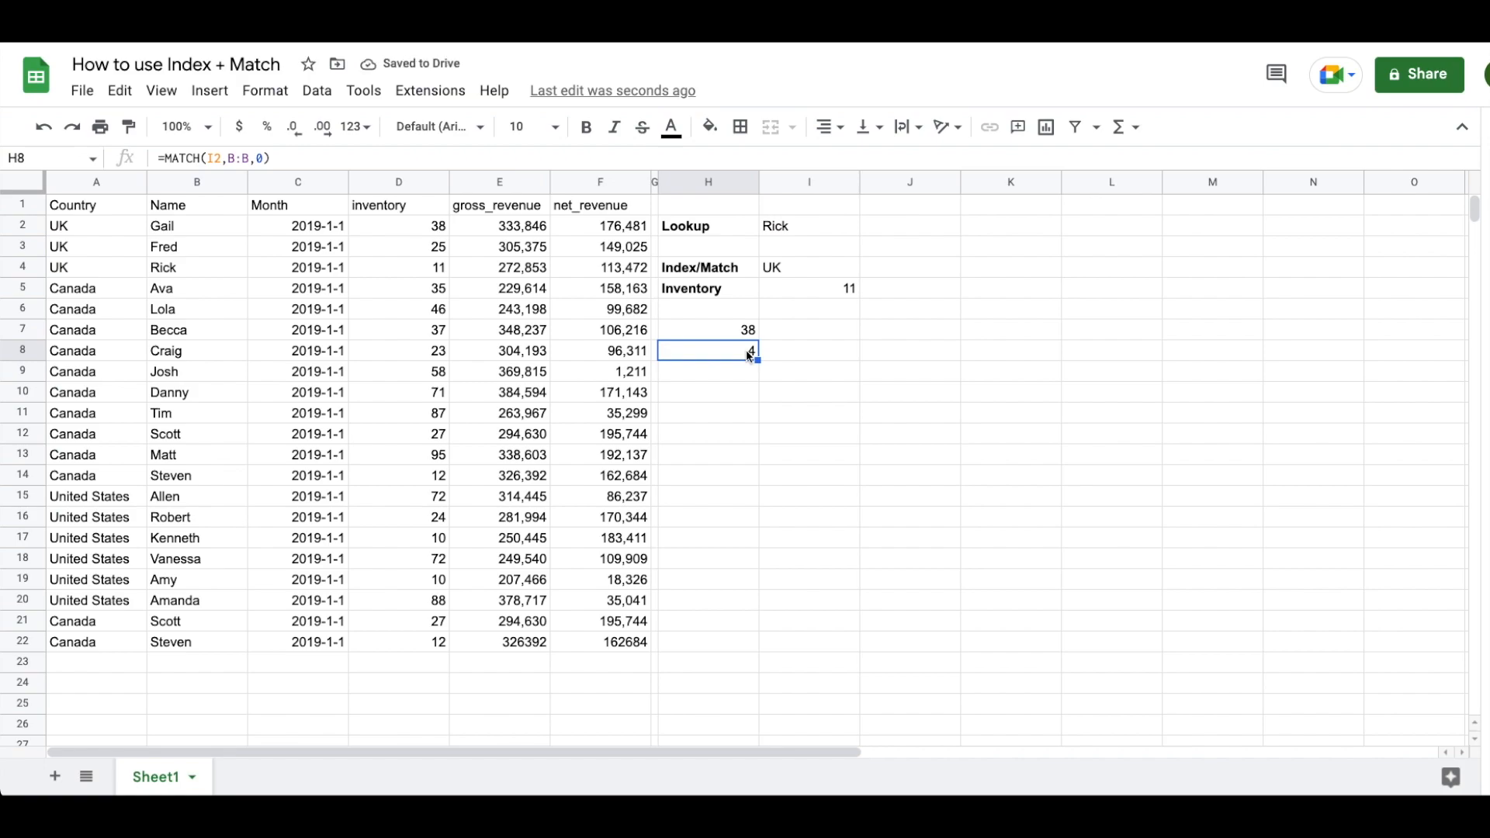
double_click(832, 297)
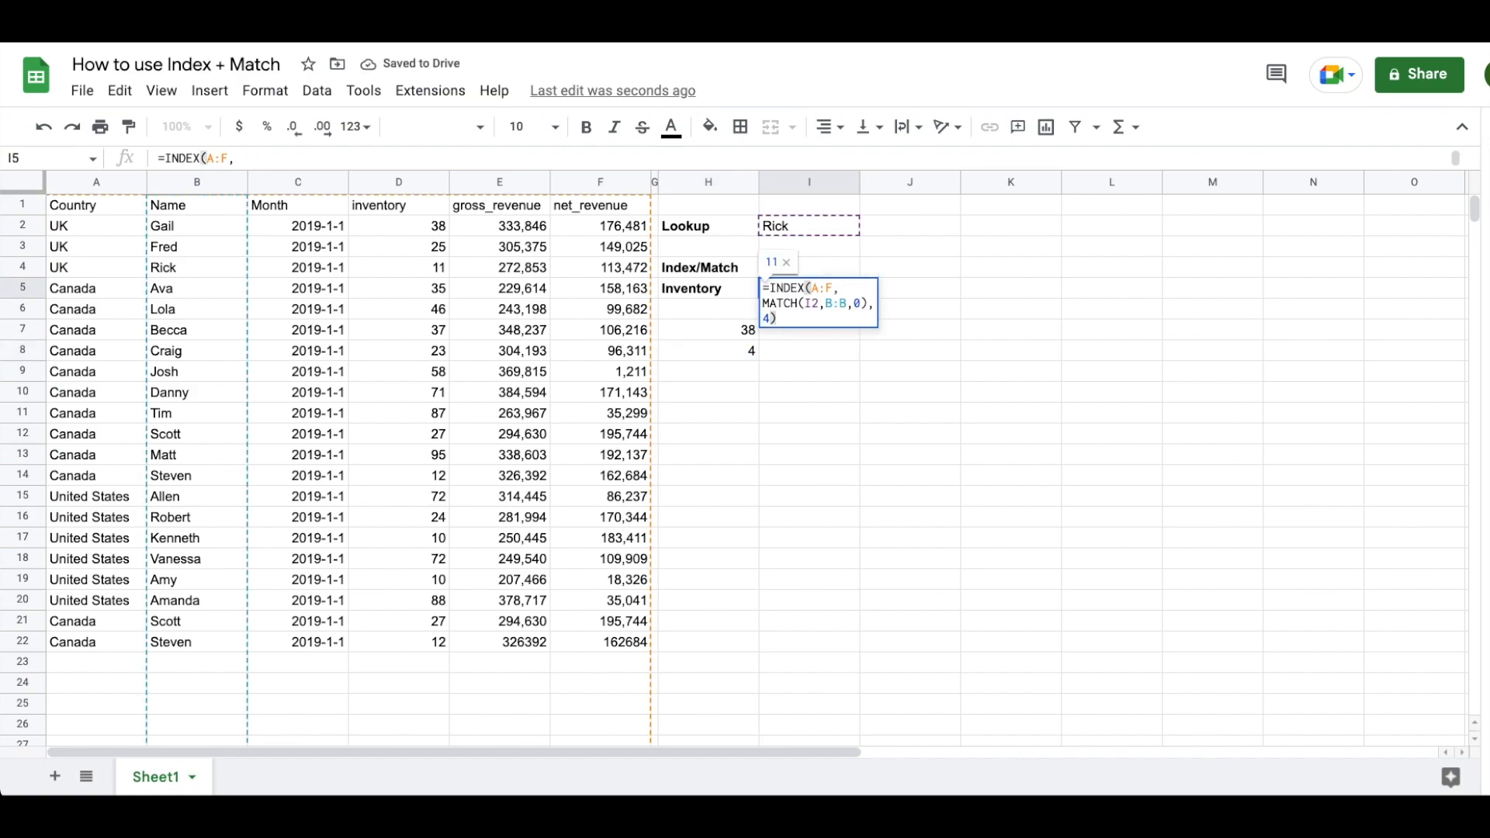